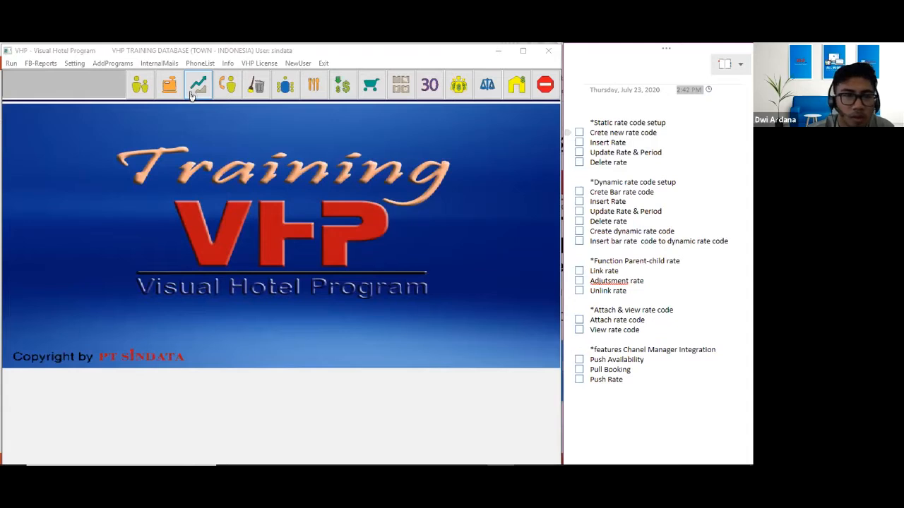
Open the contract rates setup in the Sales Marketing module
click(200, 86)
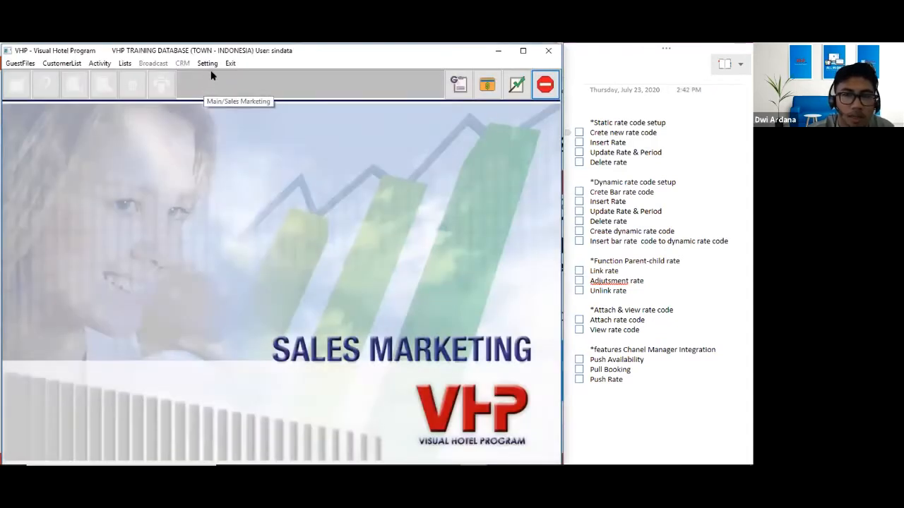
click(208, 64)
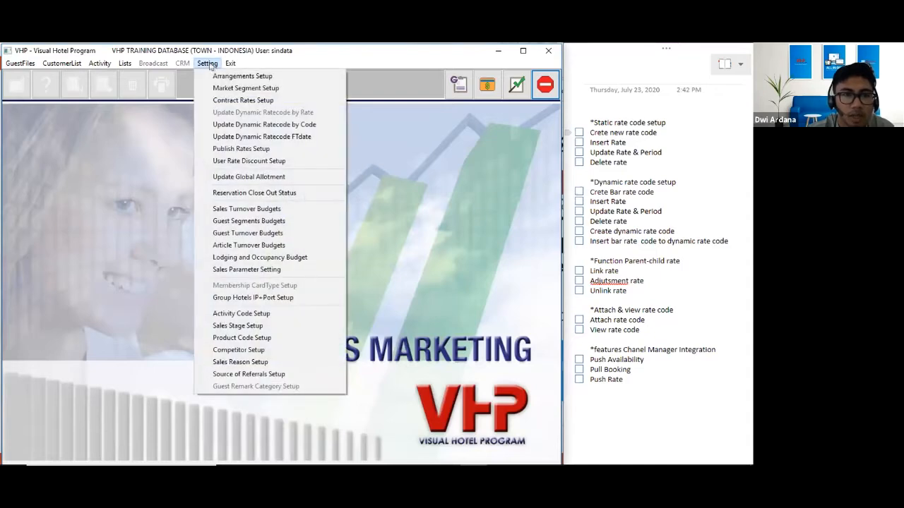
click(234, 101)
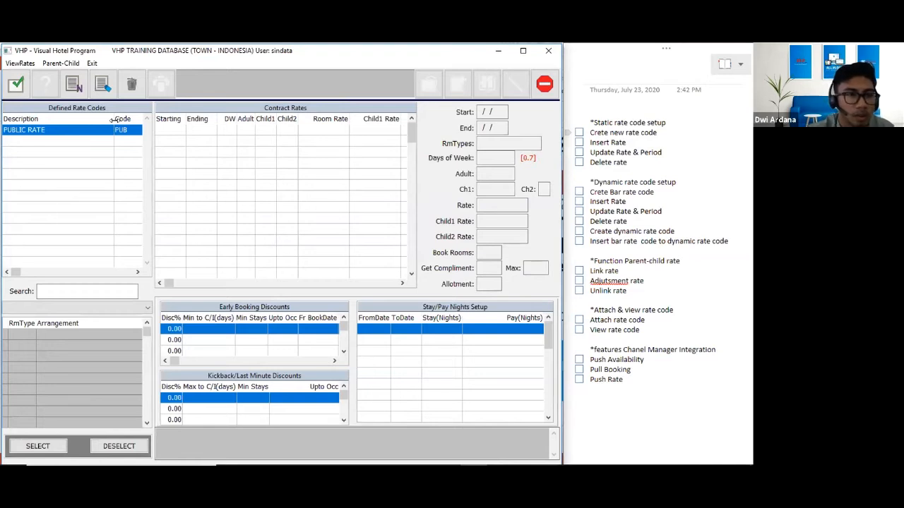
Start a new rate code and enter QPS as its code
click(75, 84)
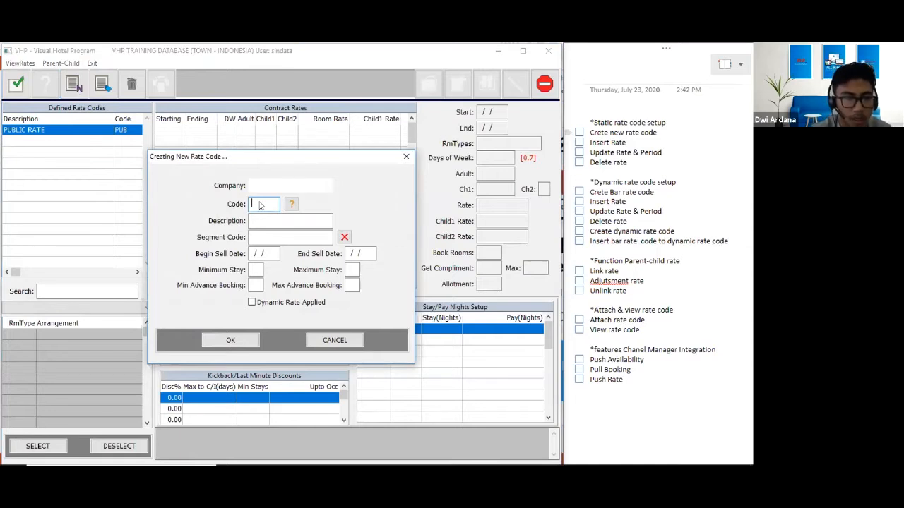
text(Q)
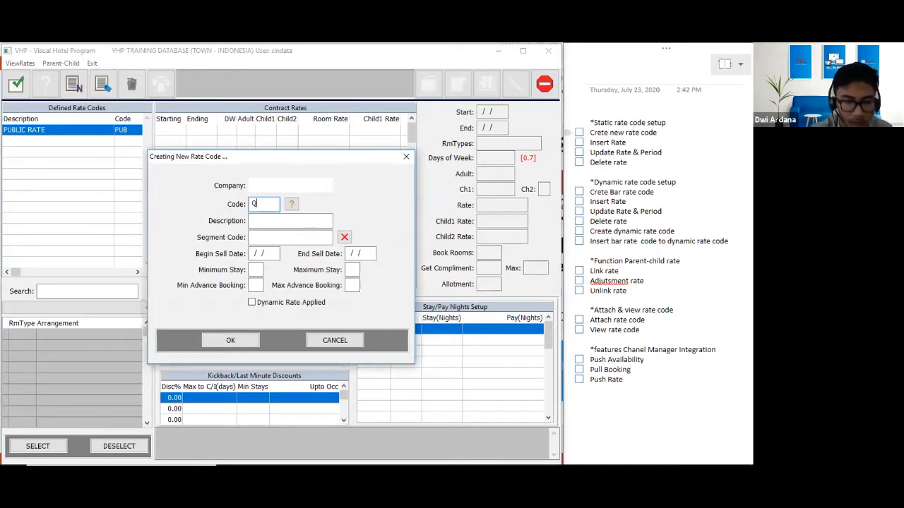
text(PS)
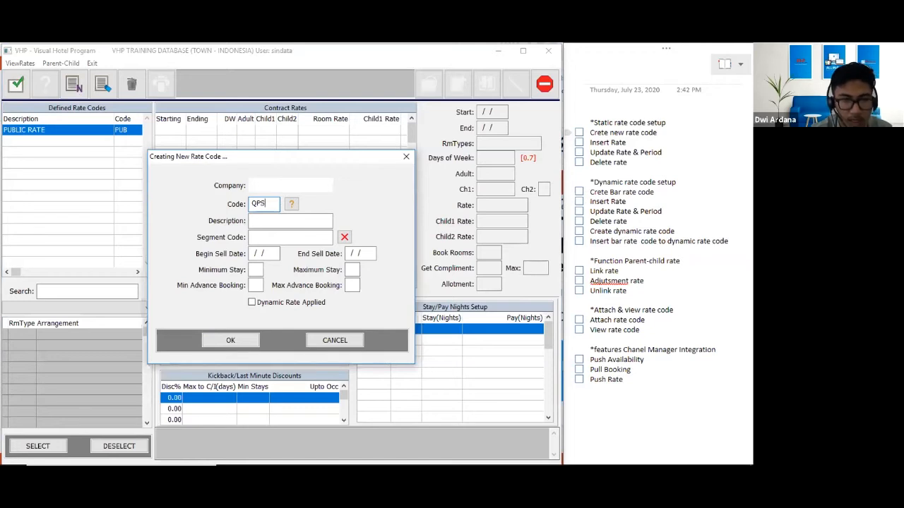
click(272, 219)
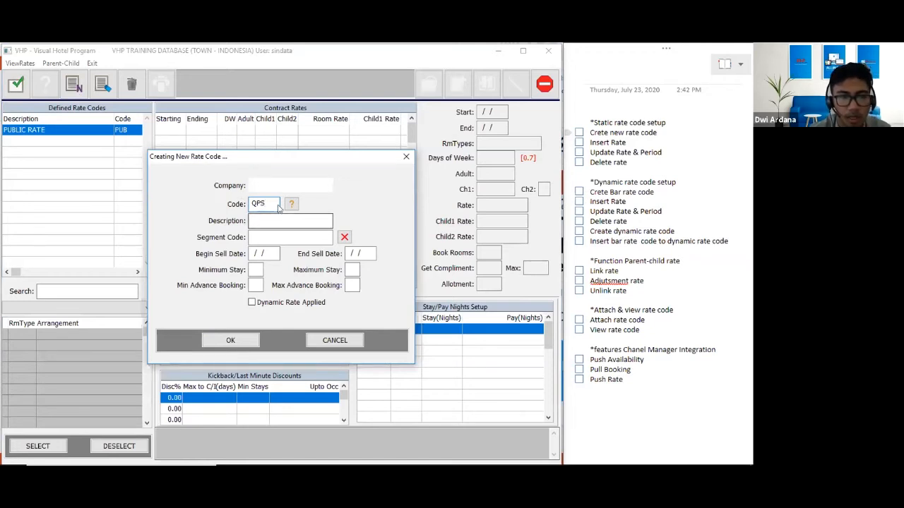
click(274, 204)
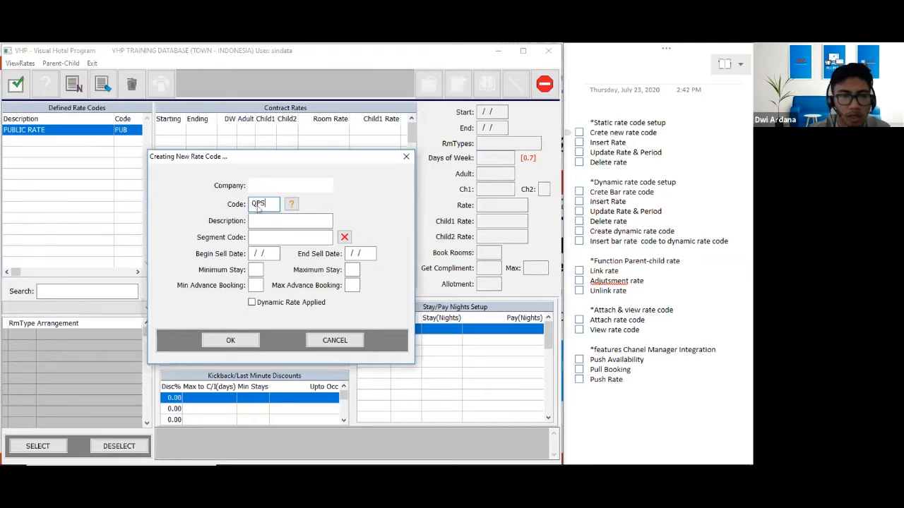
Enter the description QUARANTINE PACKAGE STATIC RATE CODE for the QPS code and save the new rate code
click(266, 221)
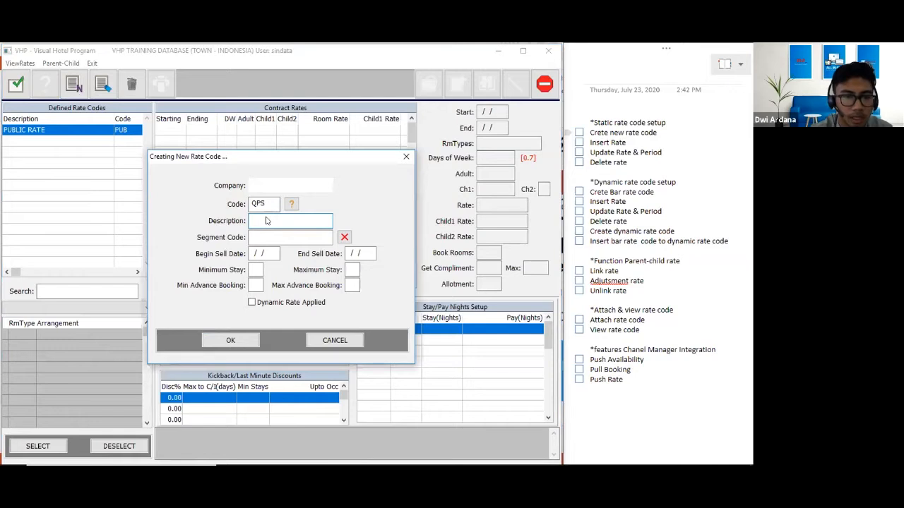
text(QUARANTINE P)
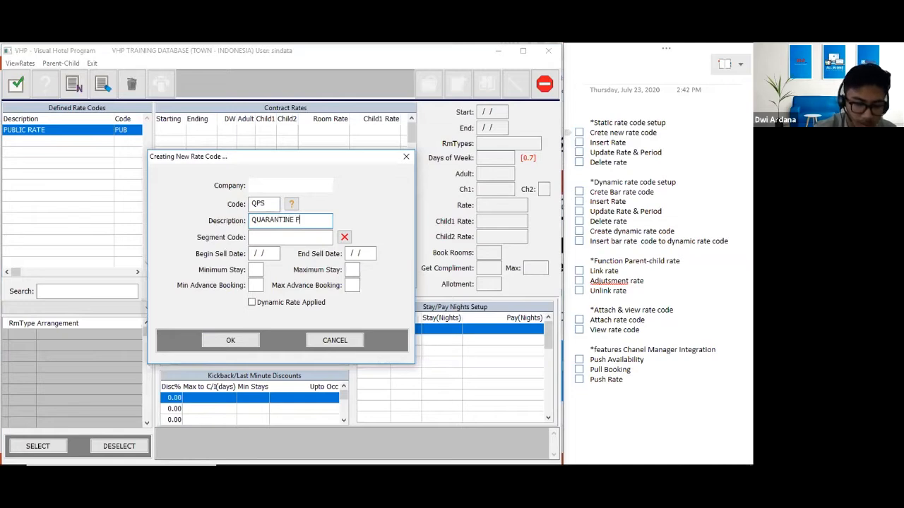
text(ACKAGE )
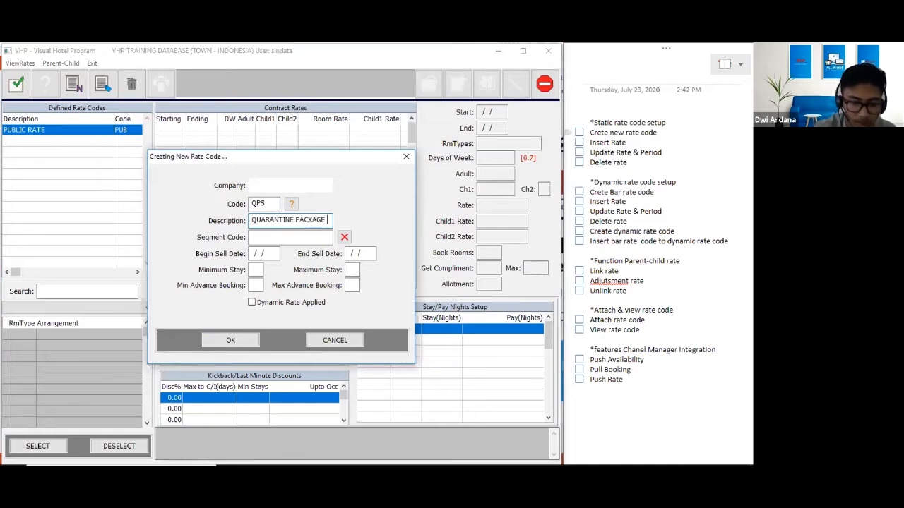
text(STATI)
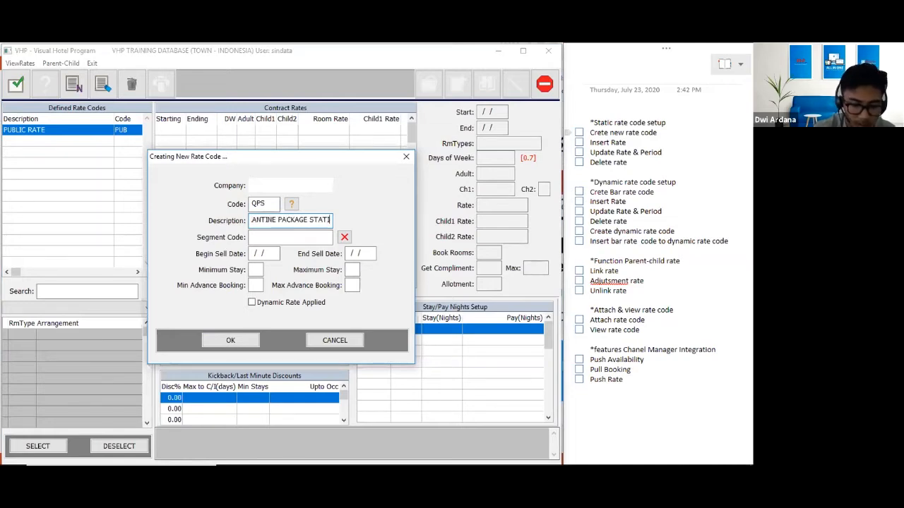
text(C R)
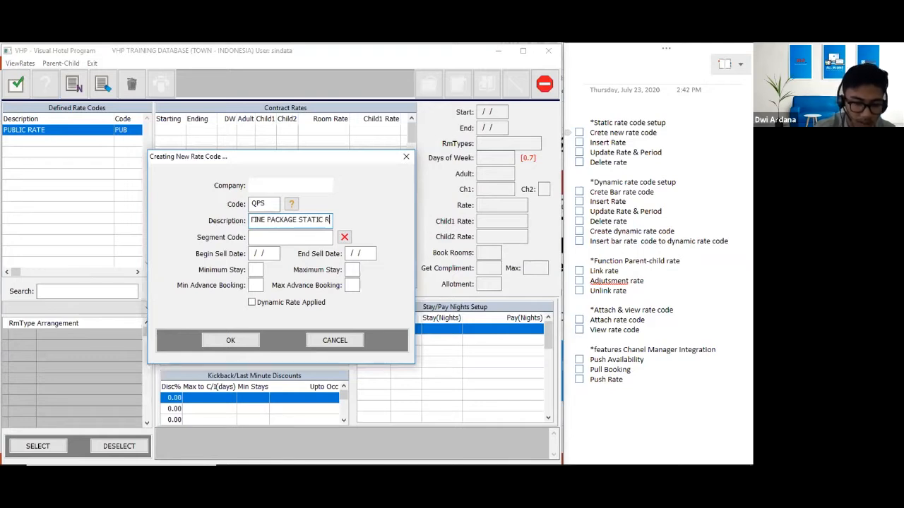
text(ATE CODE)
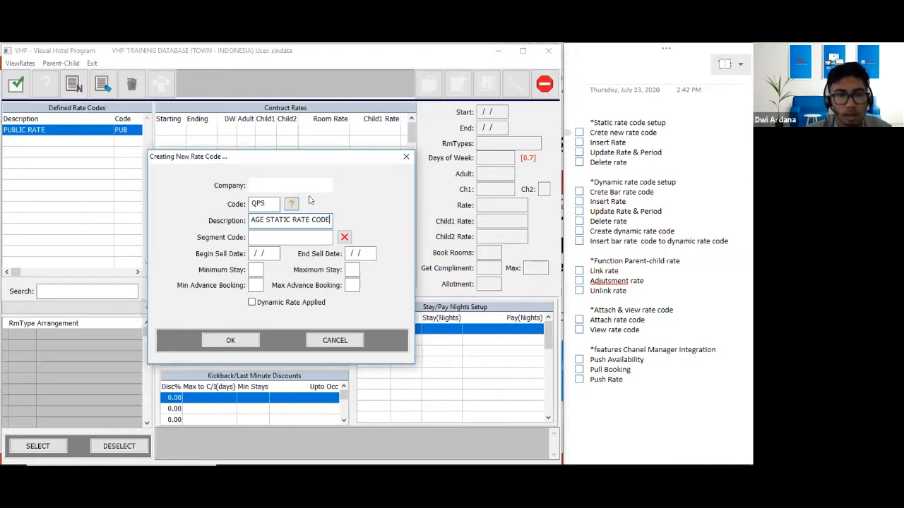
click(249, 340)
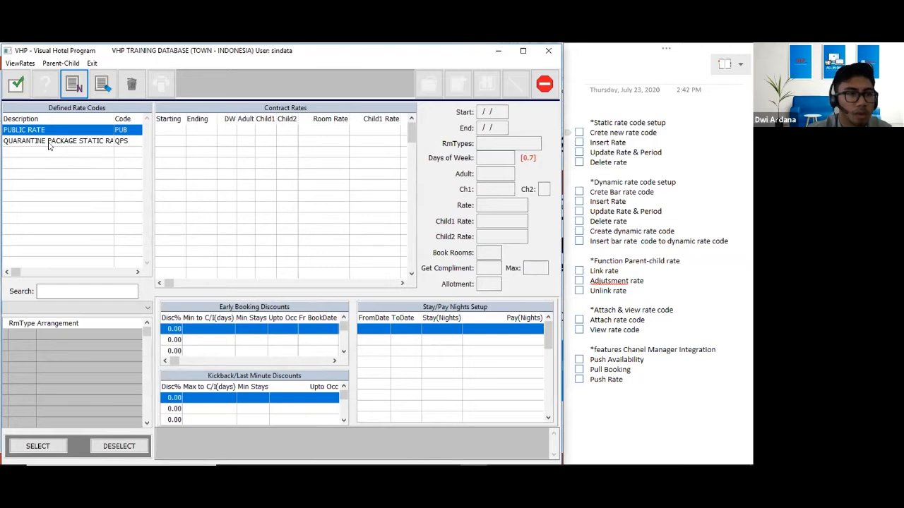
Close the contract rates setup and reopen it to reload the defined rate codes
click(51, 144)
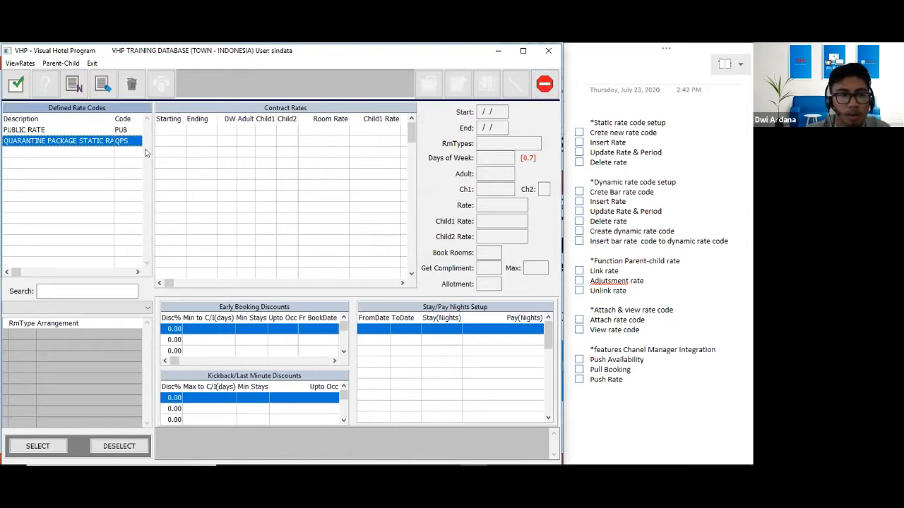
click(542, 86)
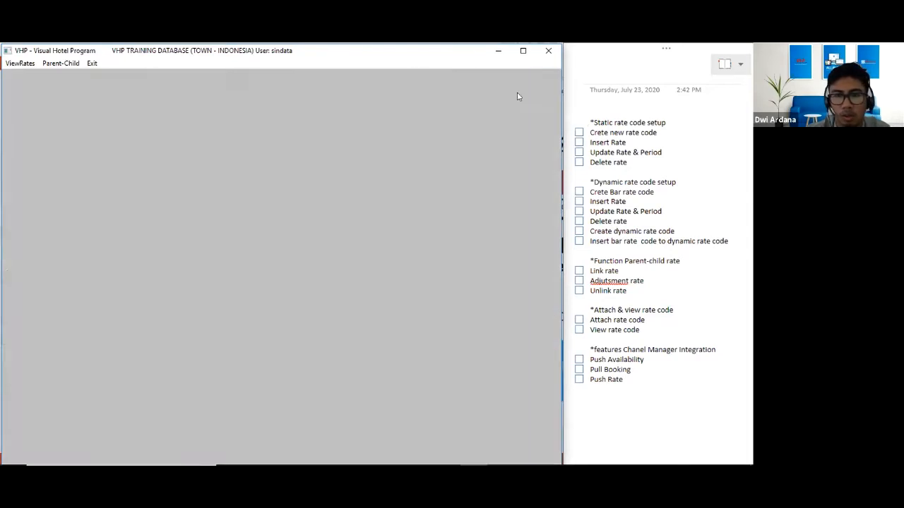
click(207, 63)
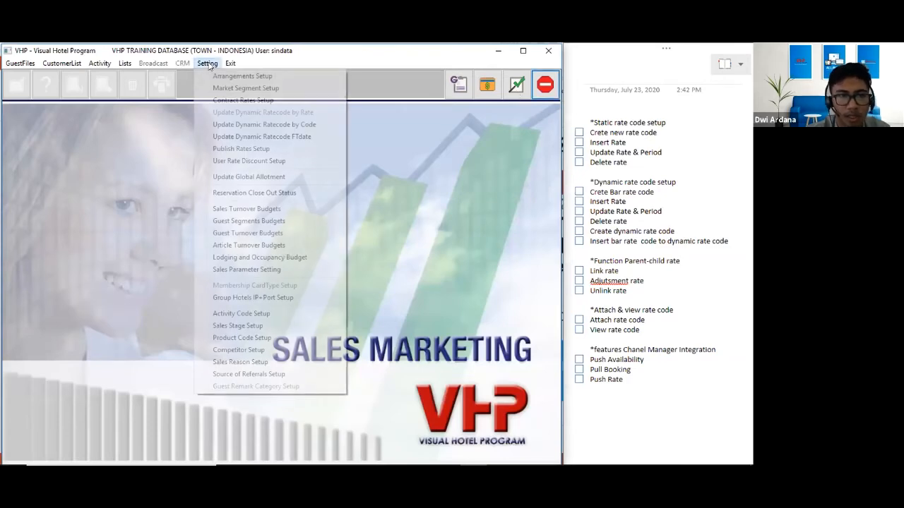
click(236, 101)
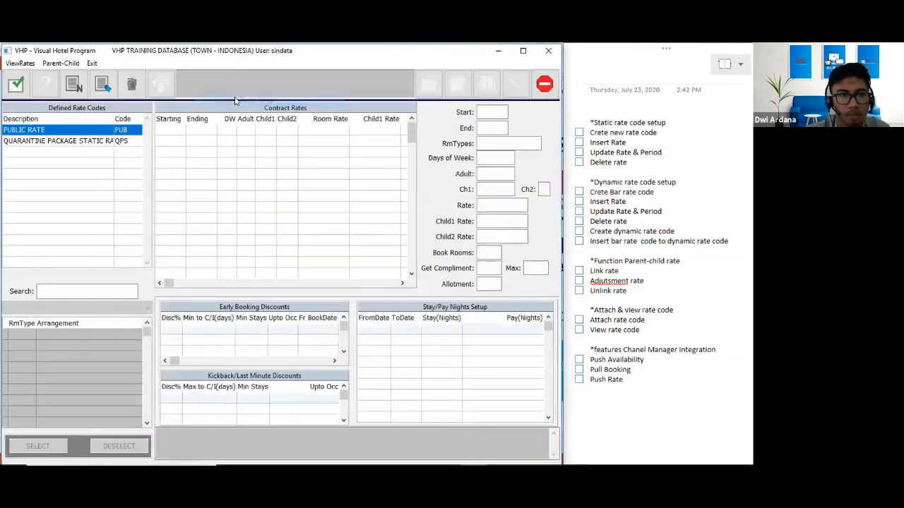
For the QPS rate code, choose the ALL MARKET [Rp] market and mark the DLX QUARANTINE PACKAGE arrangement as selected
click(94, 140)
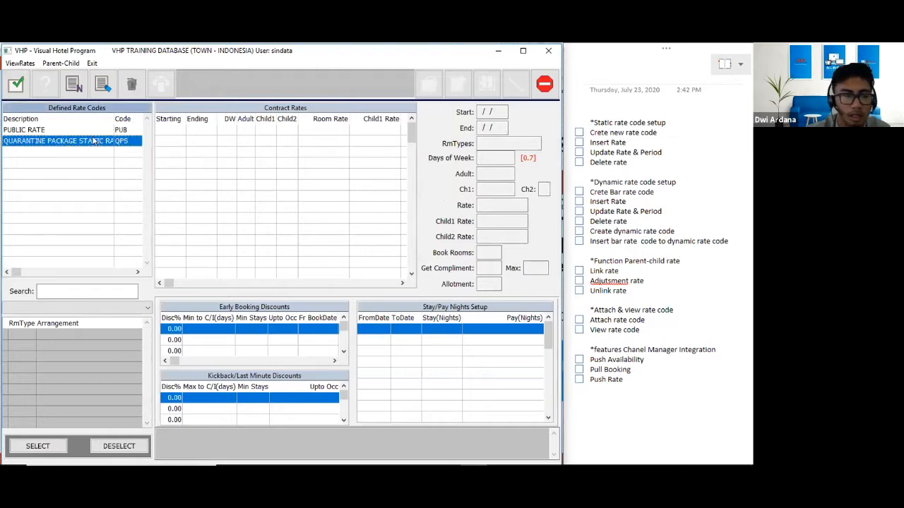
click(145, 311)
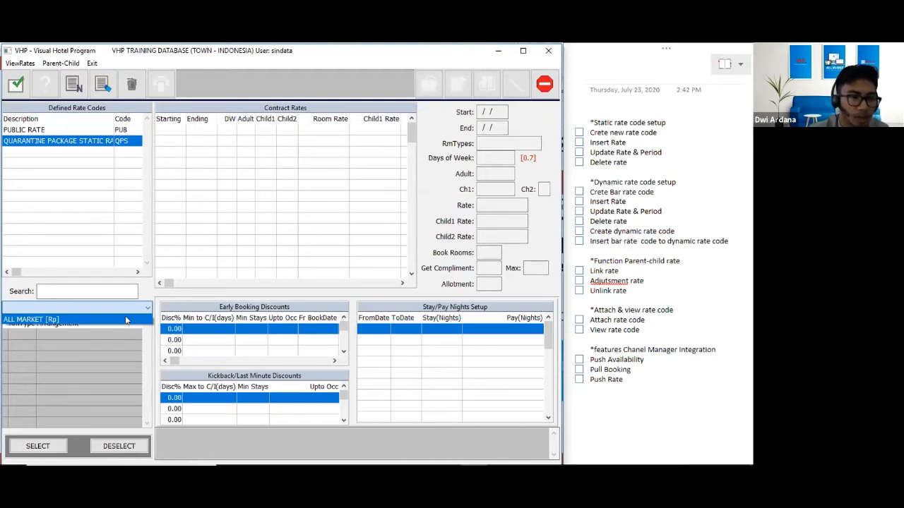
click(125, 320)
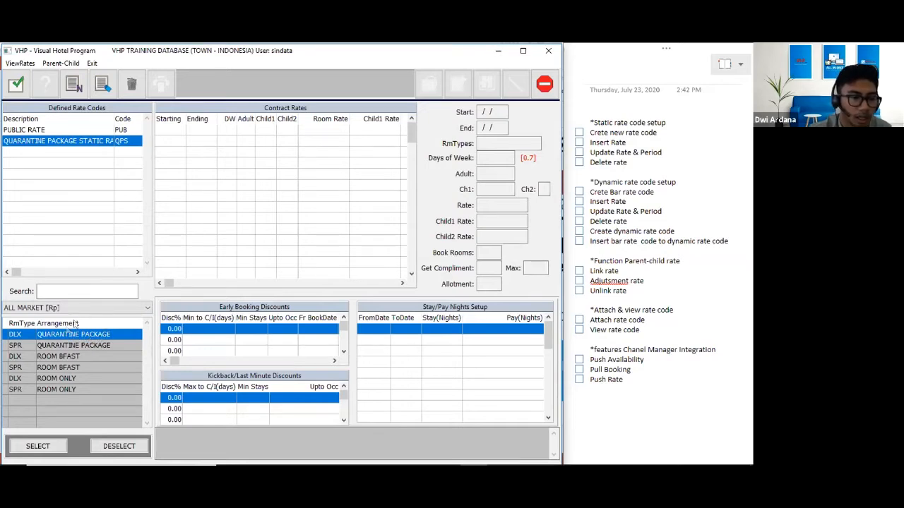
click(43, 446)
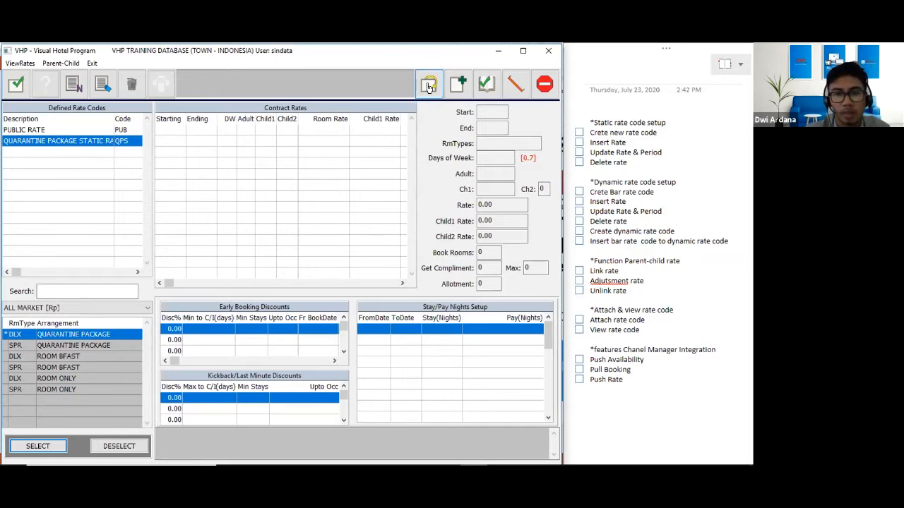
Begin a new contract rate for the selected arrangement with start date 30/10/19 and end date 30/10/20
click(429, 85)
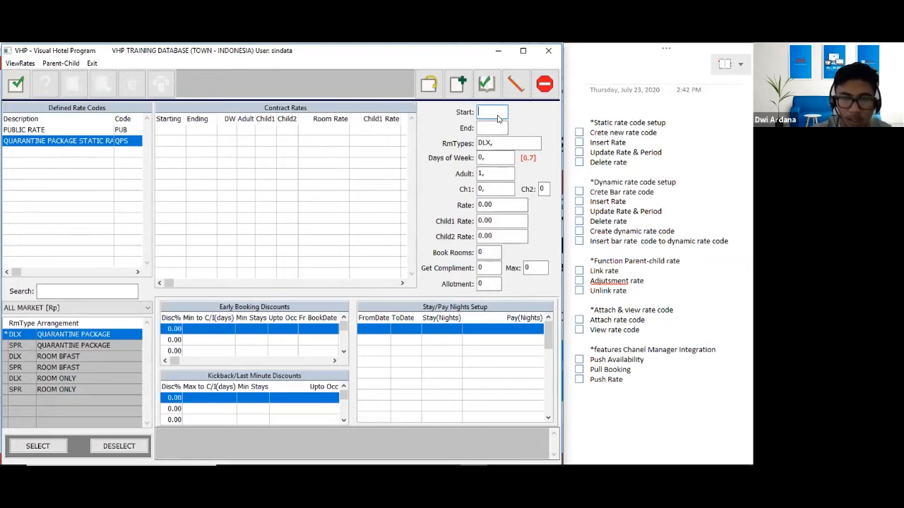
text(30/10/1)
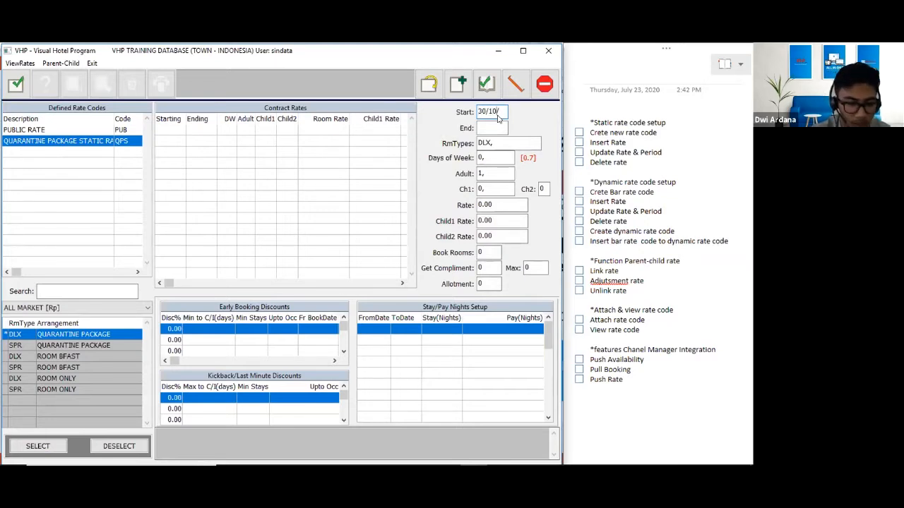
text(9)
click(487, 127)
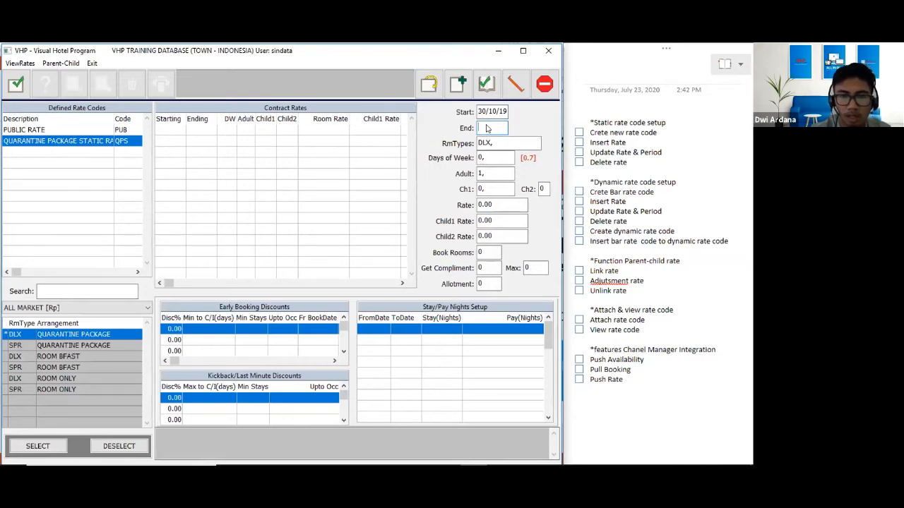
text(30/10/)
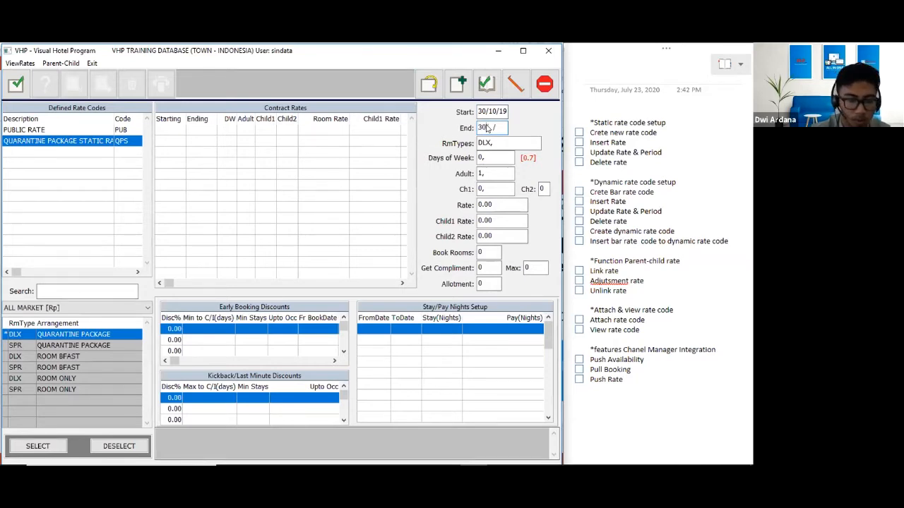
text(20)
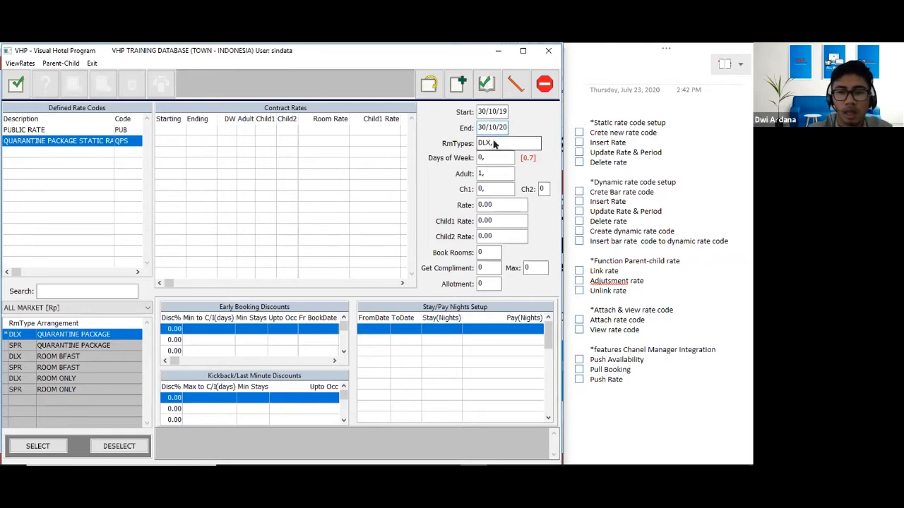
Clear the room type of the new contract rate and re-enter it as "DLX,"
click(498, 146)
drag(494, 142, 463, 150)
key(BackSpace)
text(DLX,)
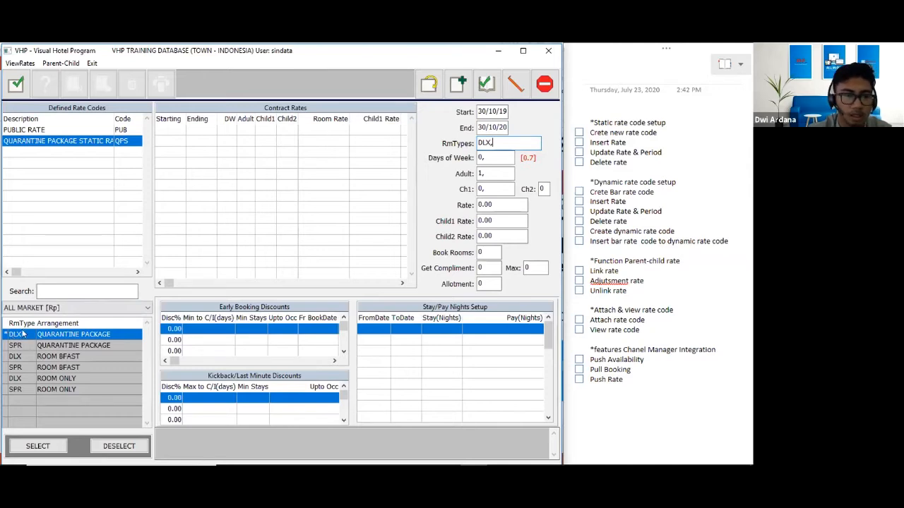
Set the contract rate's days of week to "0," and its adult counts to 1,2
click(494, 158)
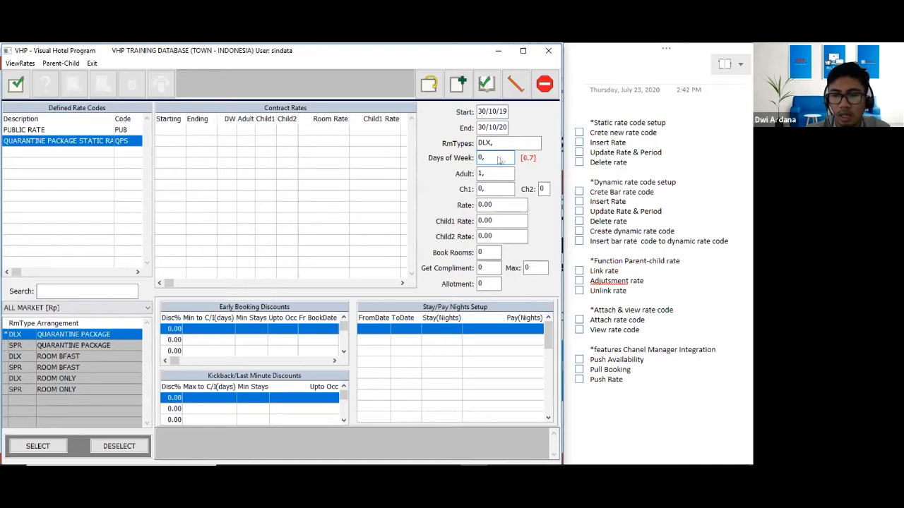
drag(502, 159, 477, 164)
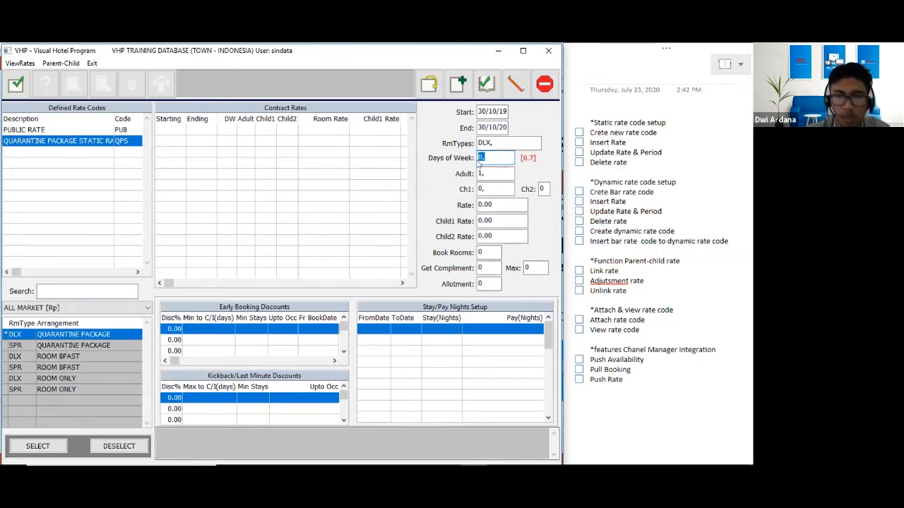
text(1)
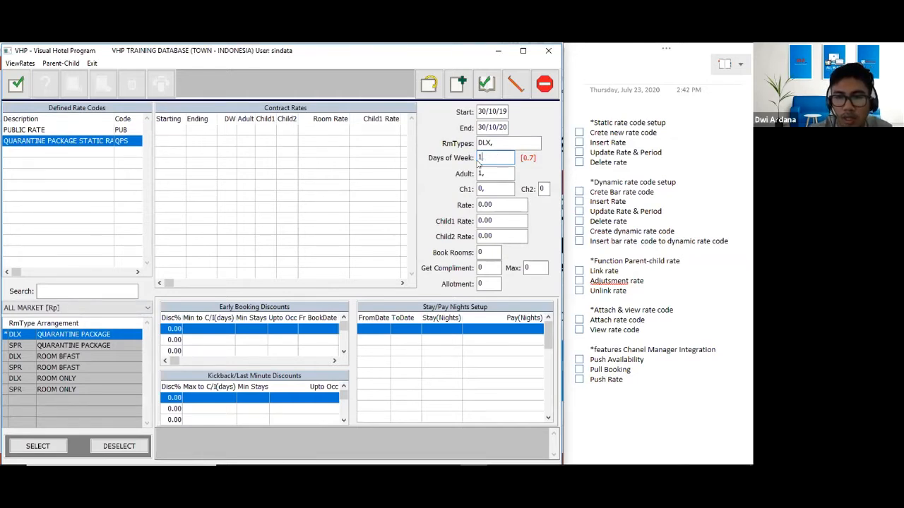
drag(486, 158, 471, 157)
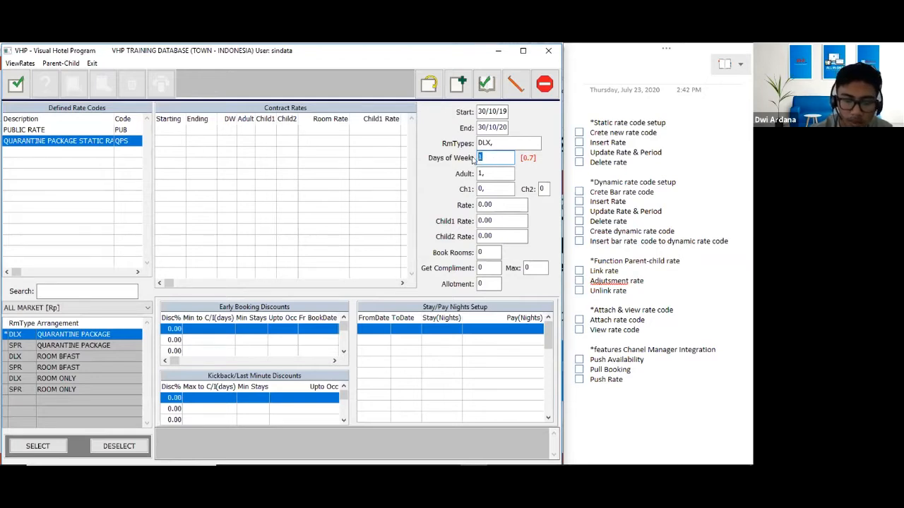
text(0,)
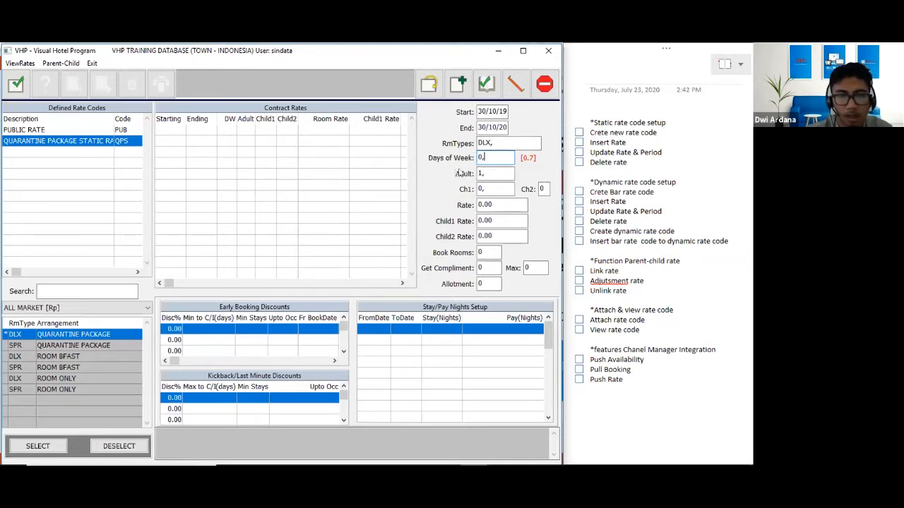
click(483, 175)
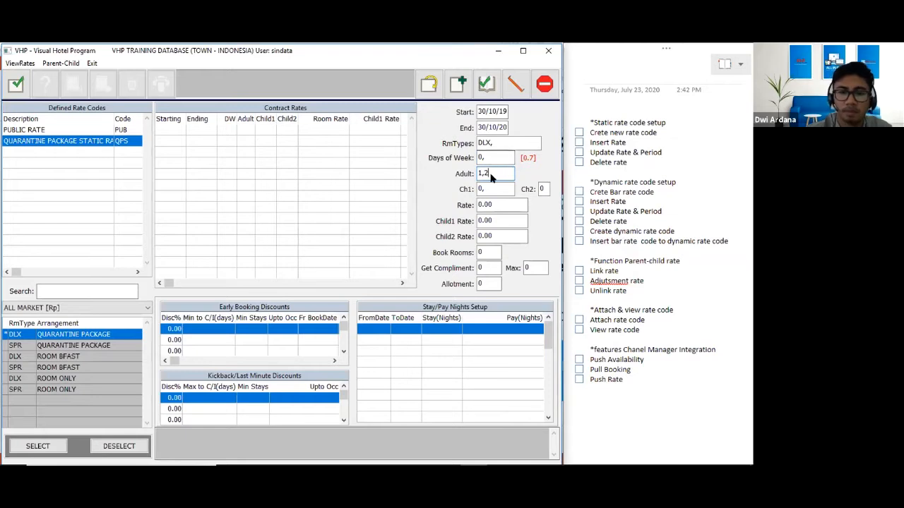
Set the new contract rate's room rate to 500,000.00, save it, and reselect the QPS rate code
drag(497, 205, 473, 207)
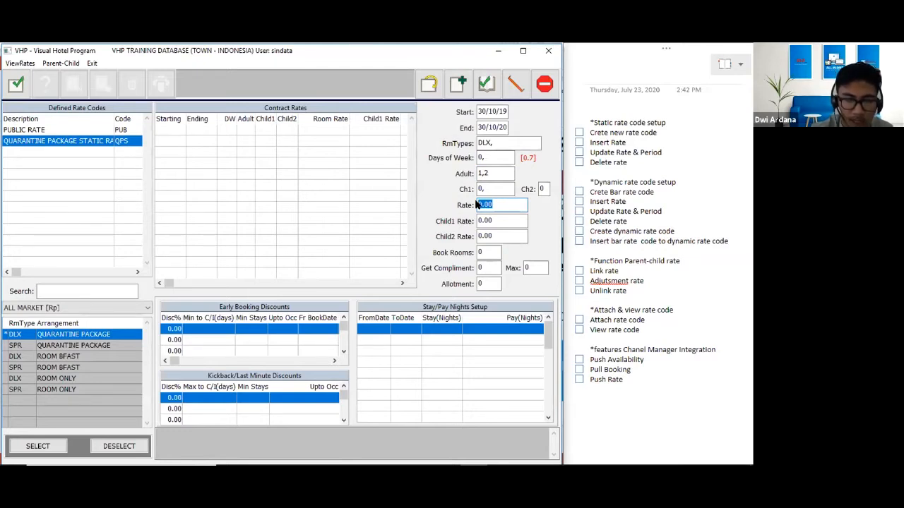
text(60000)
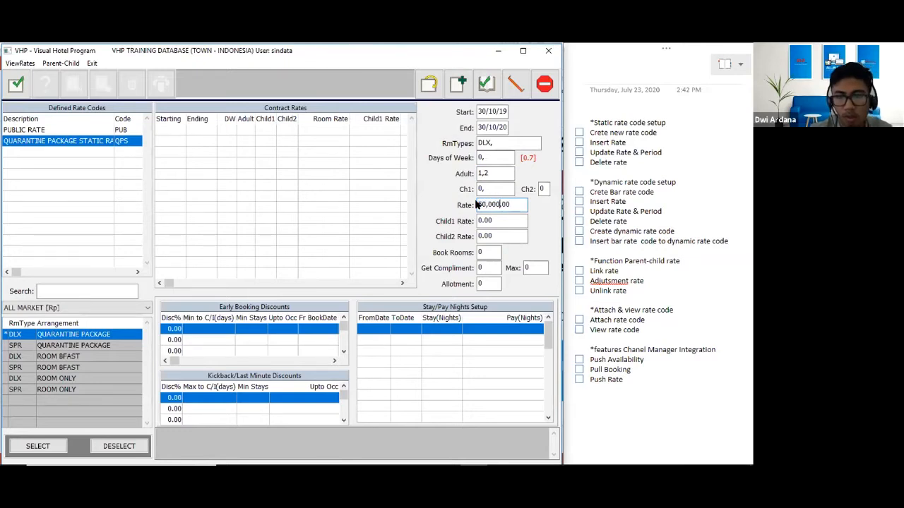
text(0)
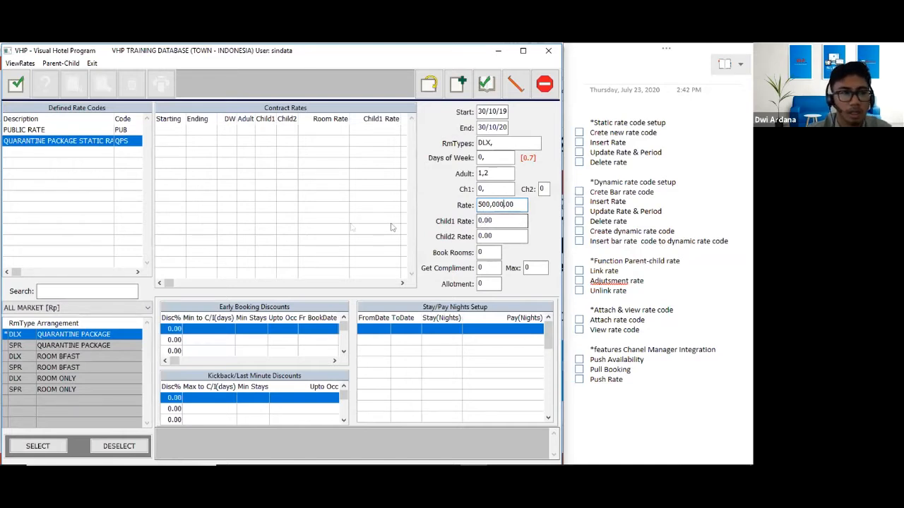
click(15, 88)
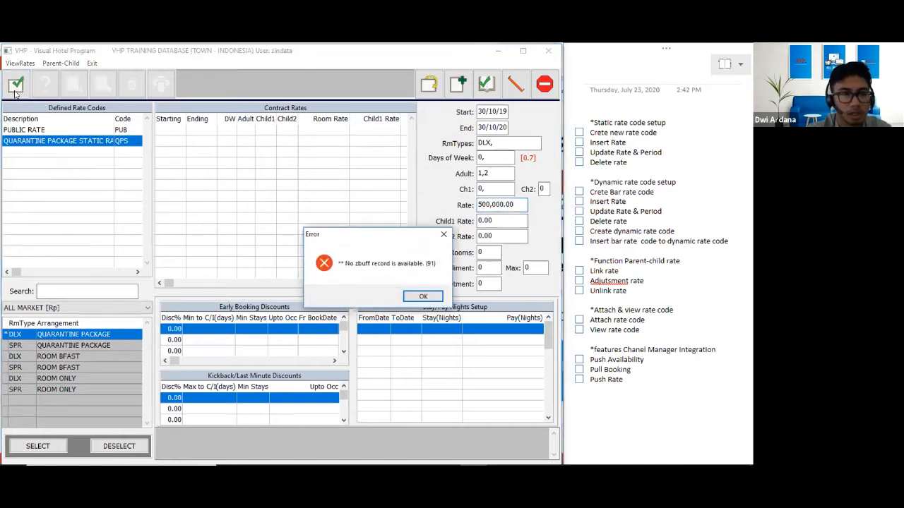
click(410, 296)
click(53, 129)
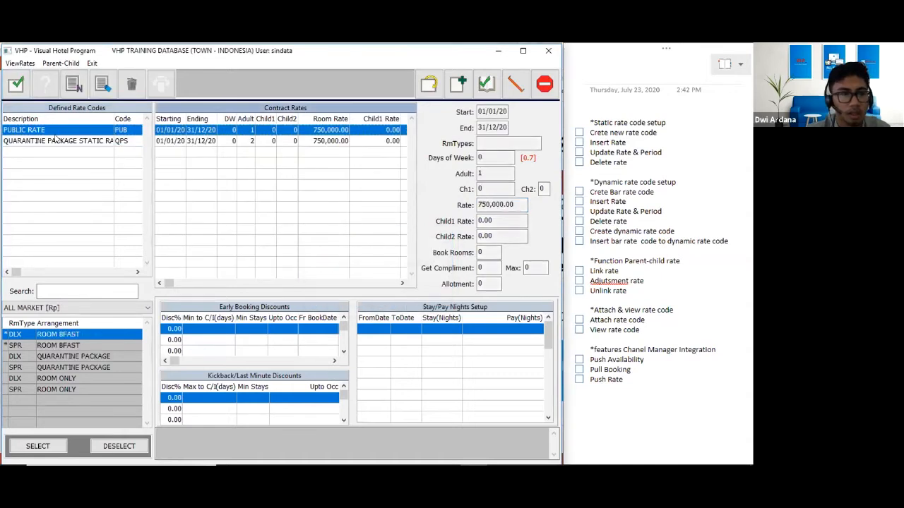
click(57, 141)
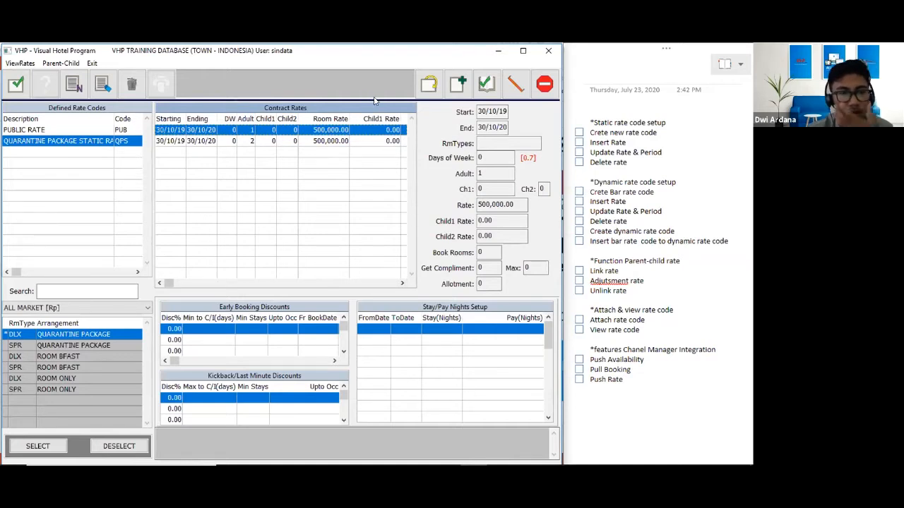
Switch to the notes checklist and tick off Crete new rate code and Insert Rate under the static rate code setup
click(580, 133)
click(579, 143)
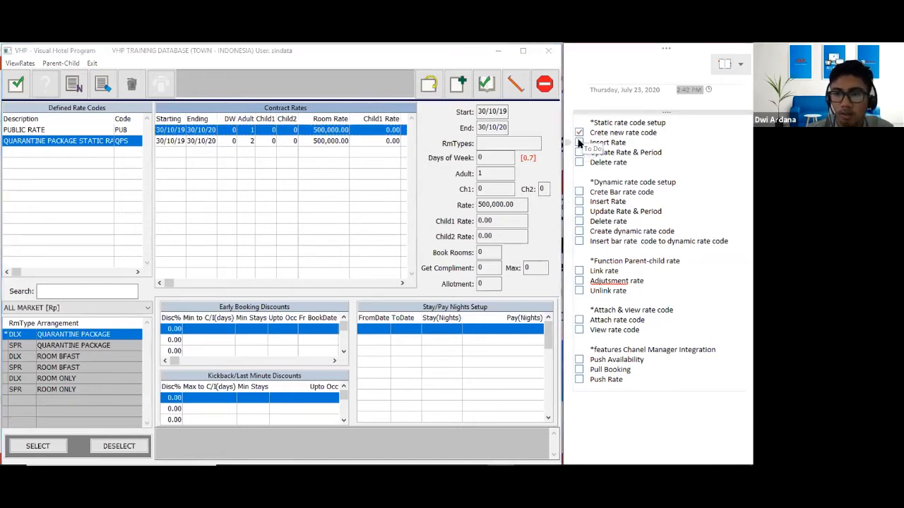
click(239, 141)
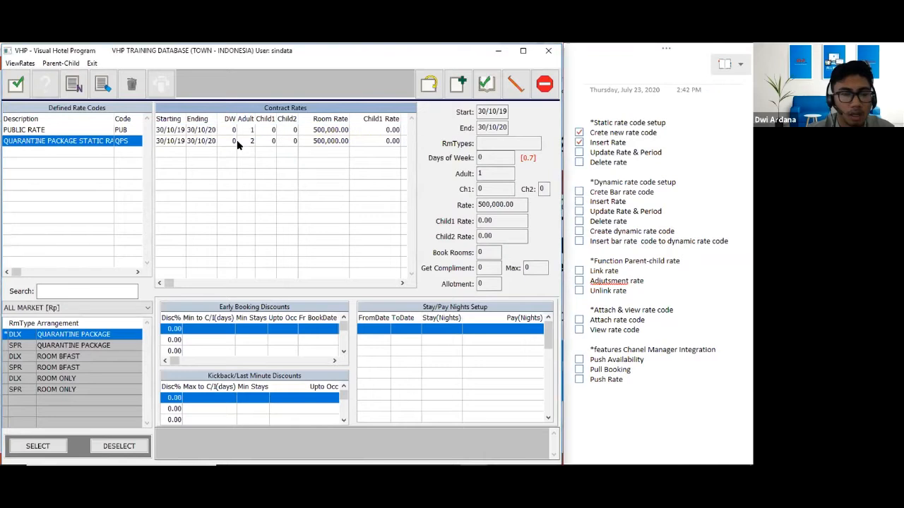
click(222, 130)
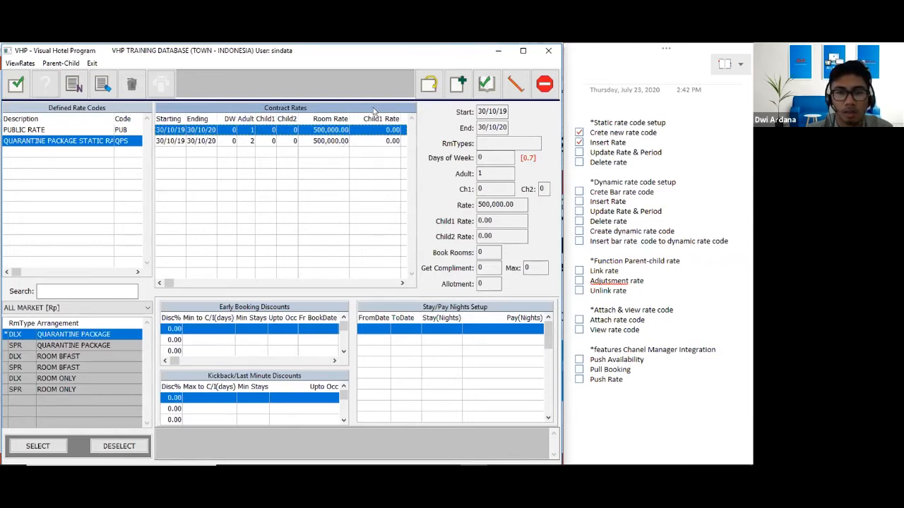
click(201, 140)
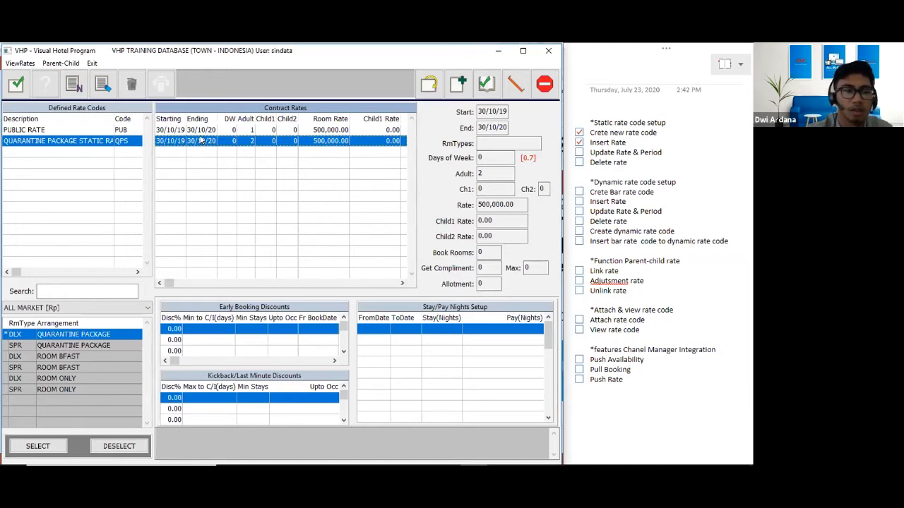
Close and reopen Contract Rates Setup, then load the QPS rate code's contract rates for ALL MARKET [Rp]
click(542, 85)
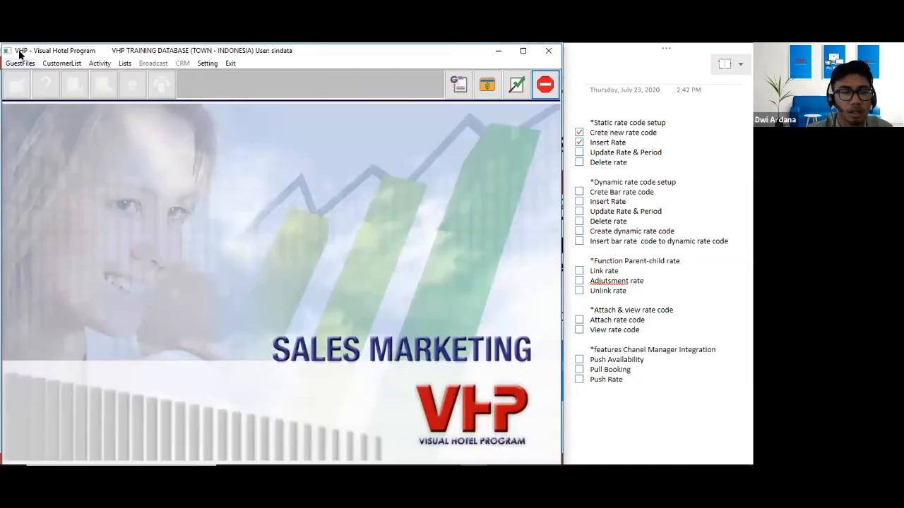
click(207, 62)
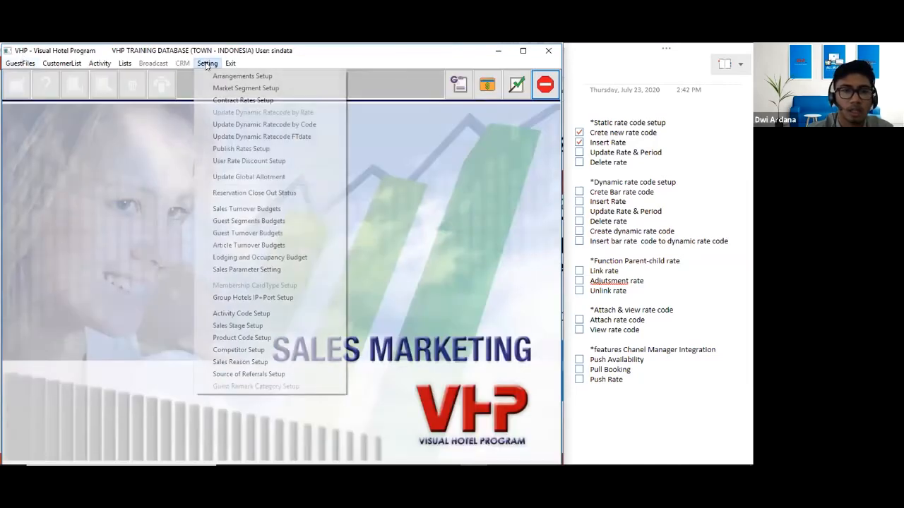
click(228, 100)
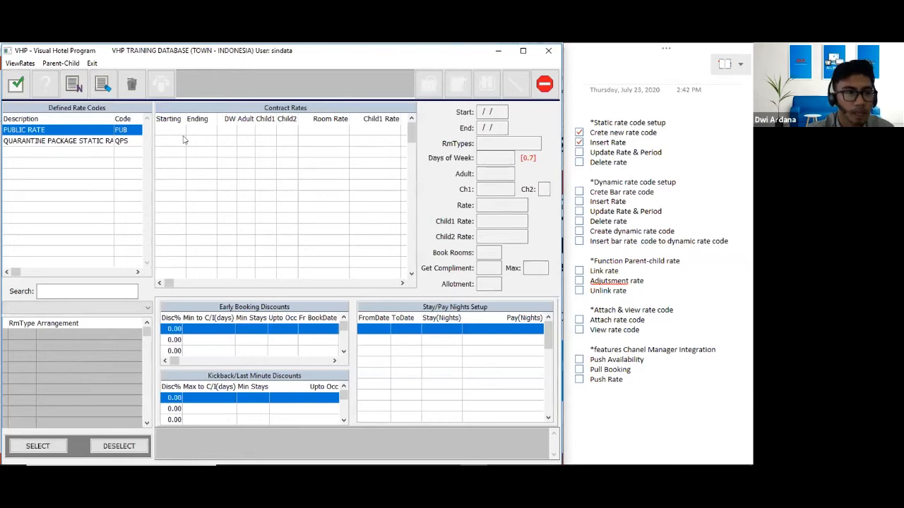
click(92, 144)
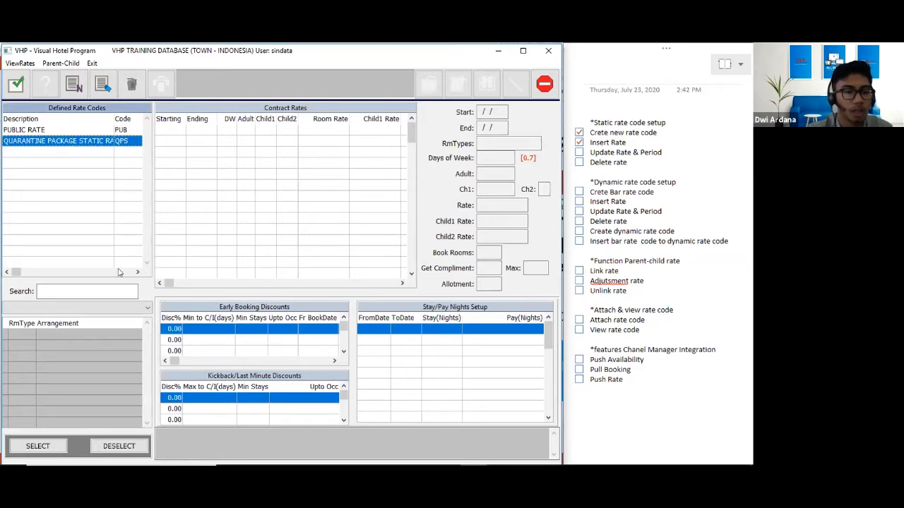
click(120, 308)
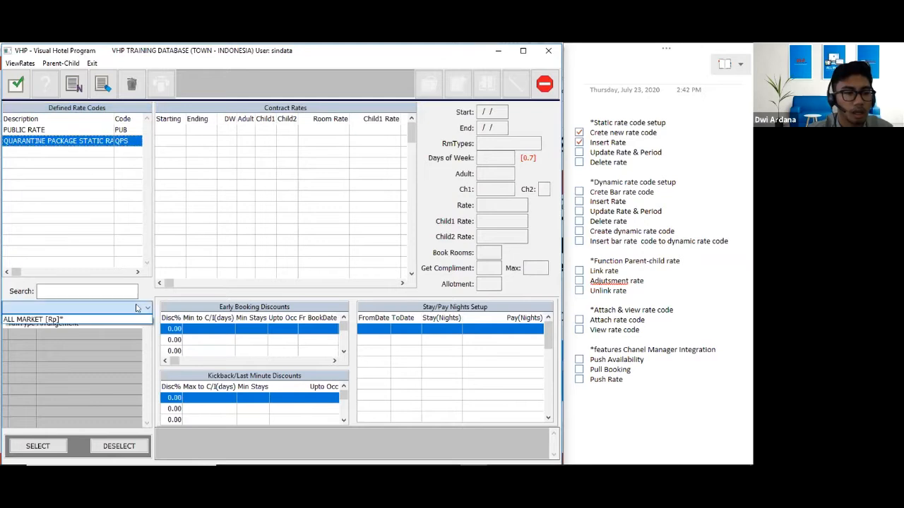
click(120, 320)
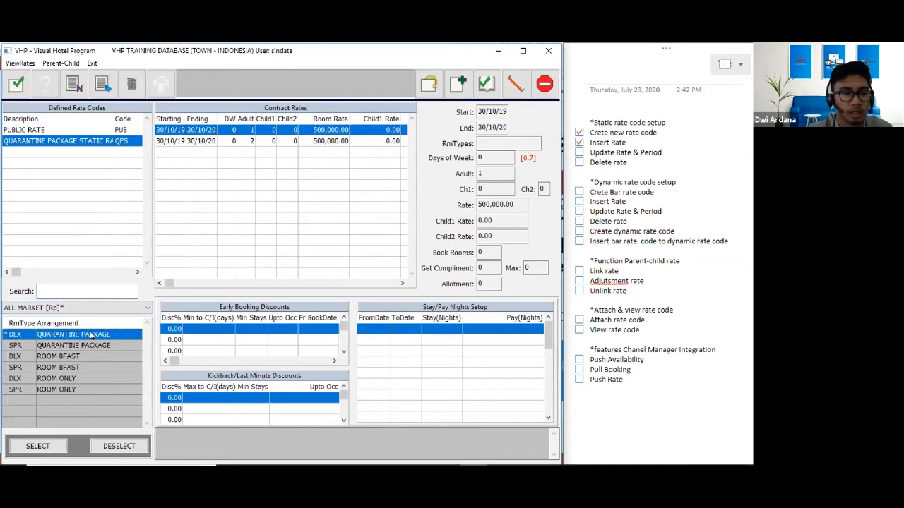
Open the QPS contract rate for 2 adults for editing and set its end date to 30/10/21
click(172, 141)
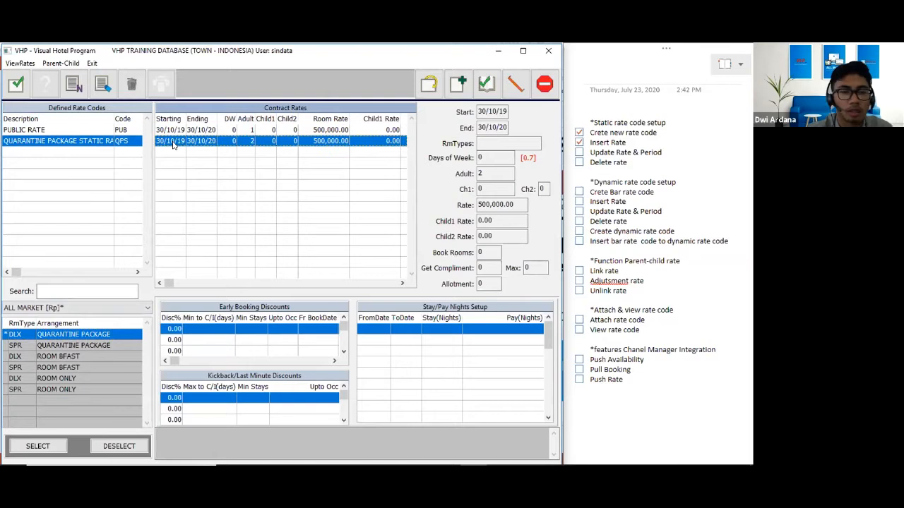
click(106, 89)
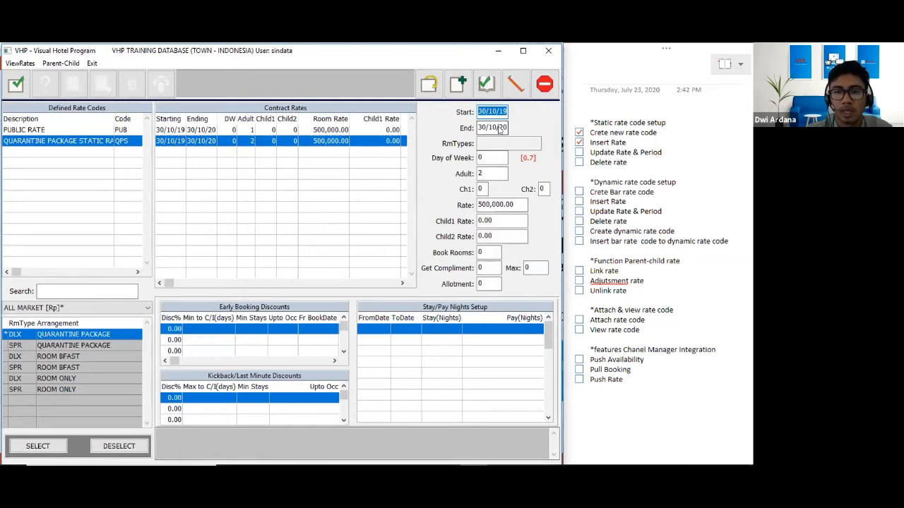
double_click(499, 129)
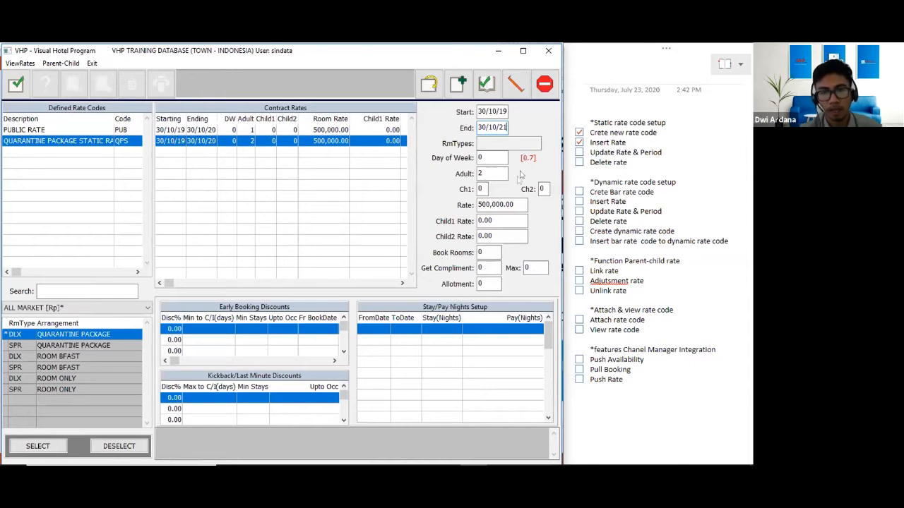
Set the 2-adult contract rate's room rate to 600,000.00 and save the modified rate
click(481, 205)
click(479, 204)
drag(480, 205, 462, 206)
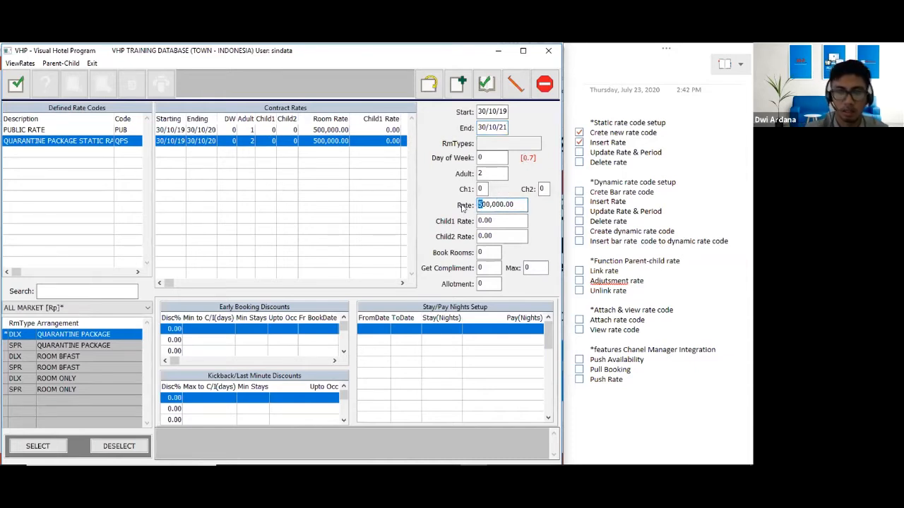
key(BackSpace)
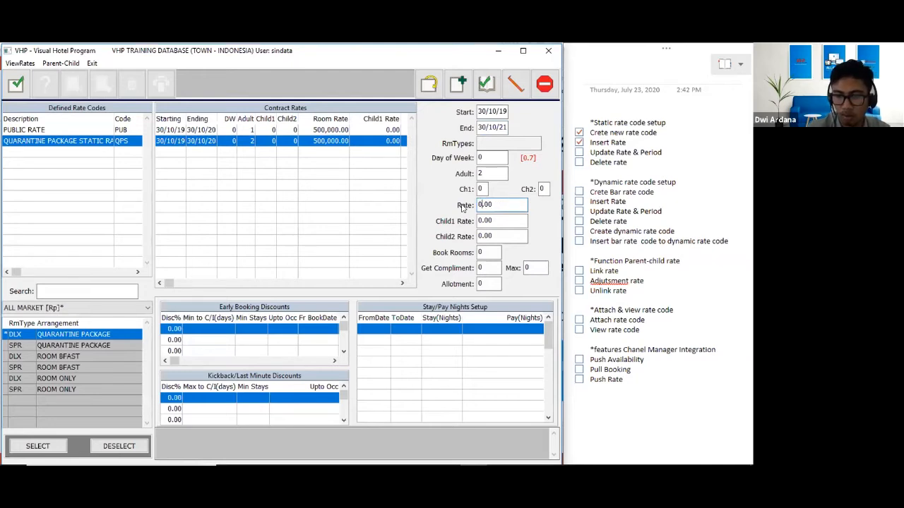
text(600,000)
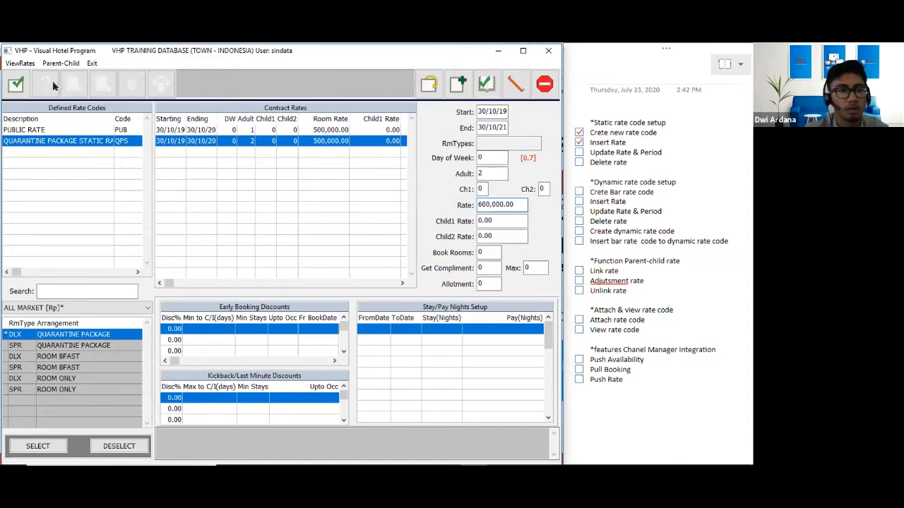
click(17, 83)
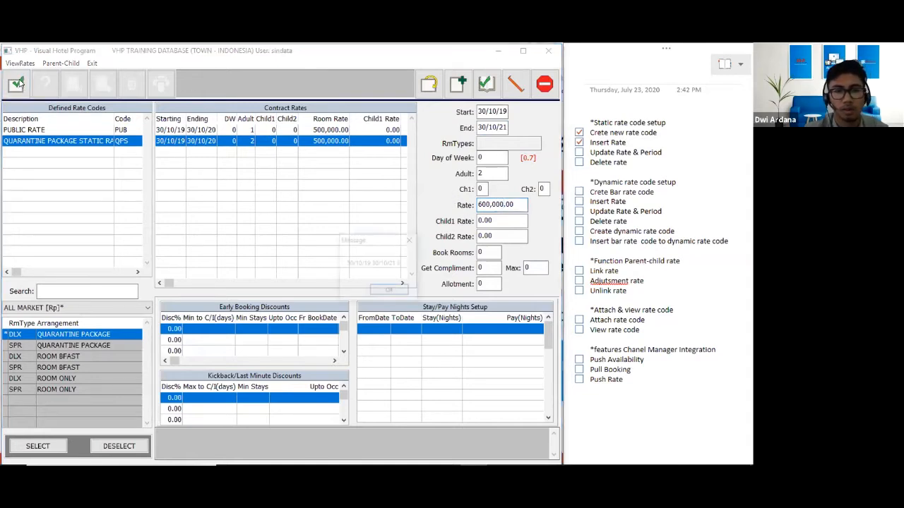
click(390, 293)
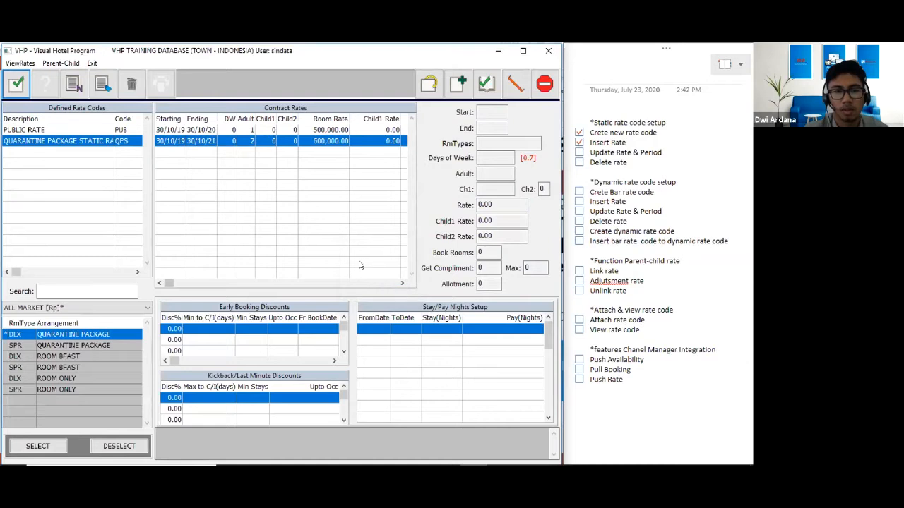
Compare the two QPS contract rates and tick off Update Rate & Period in the static rate checklist
click(189, 131)
click(189, 141)
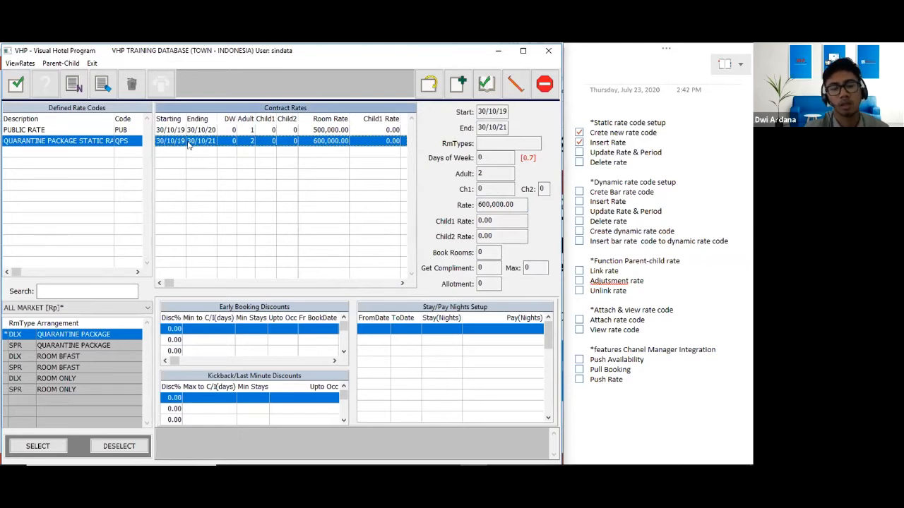
click(331, 131)
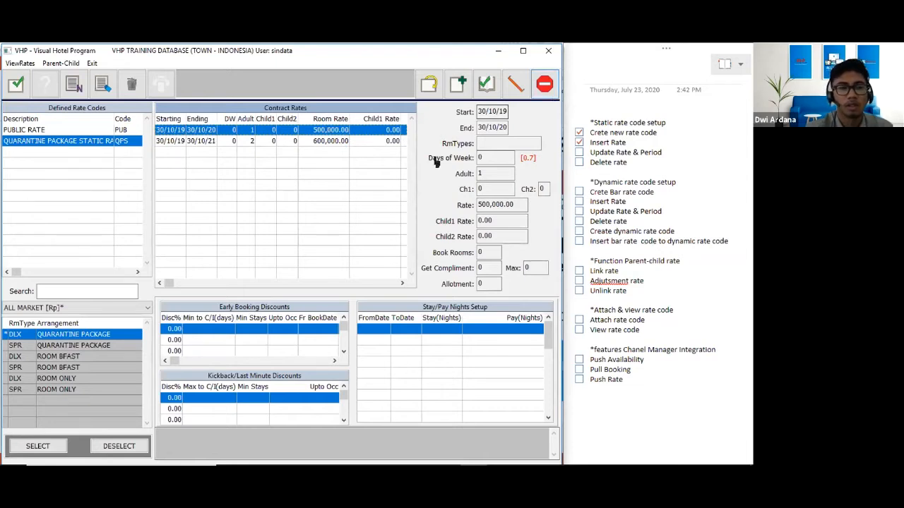
click(579, 153)
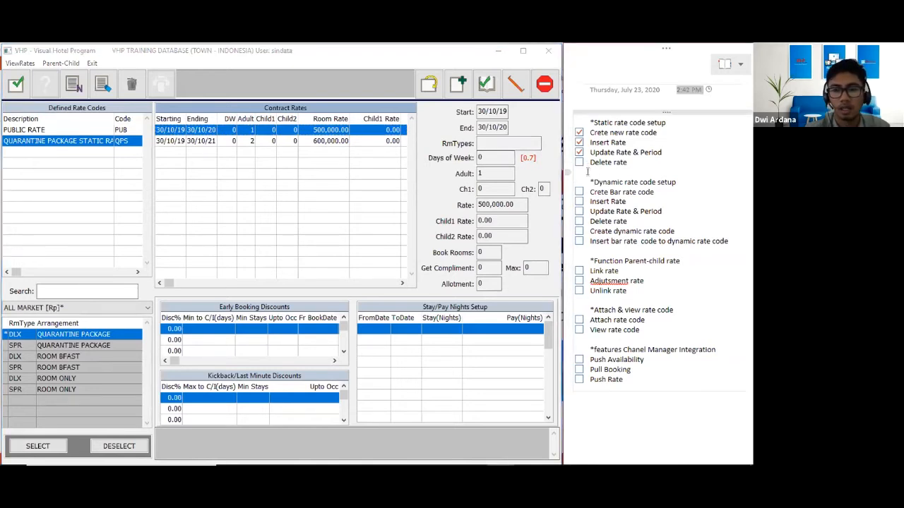
Delete the 2-adult contract rate from QPS and tick off Delete rate in the static rate checklist
click(177, 142)
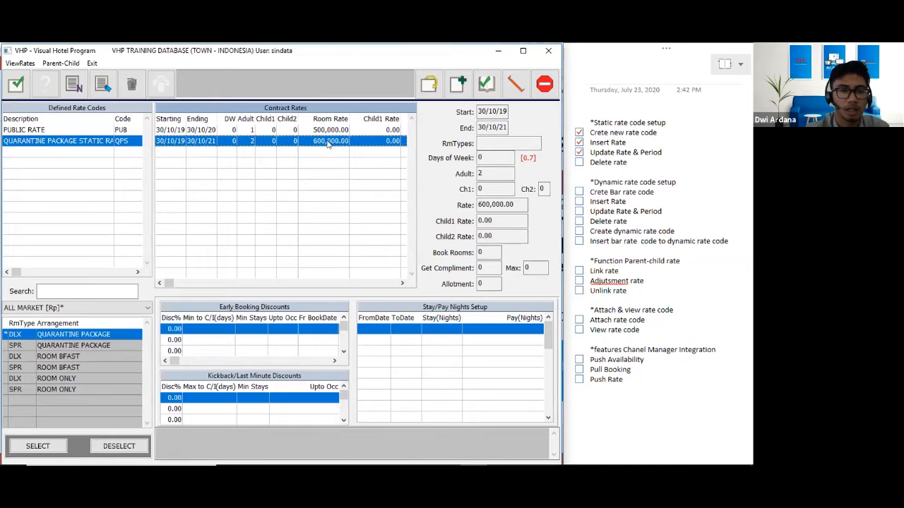
click(131, 85)
click(404, 298)
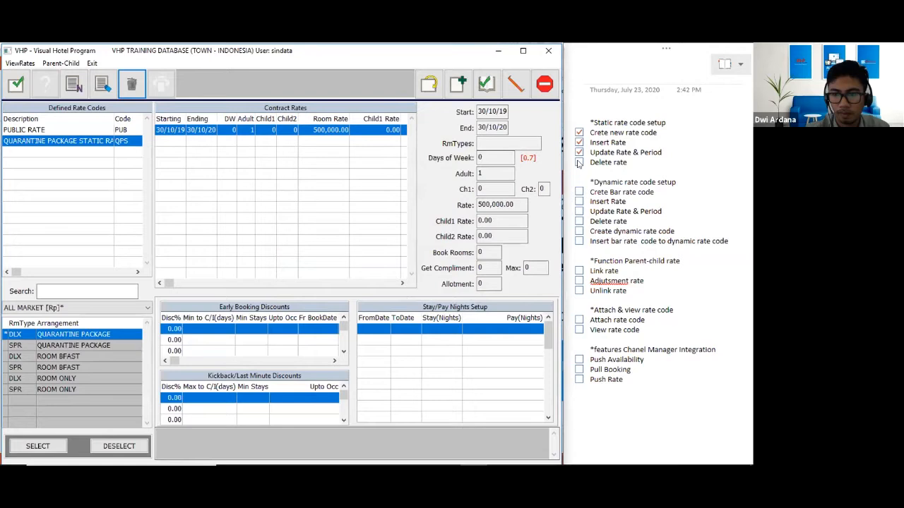
click(578, 163)
click(579, 163)
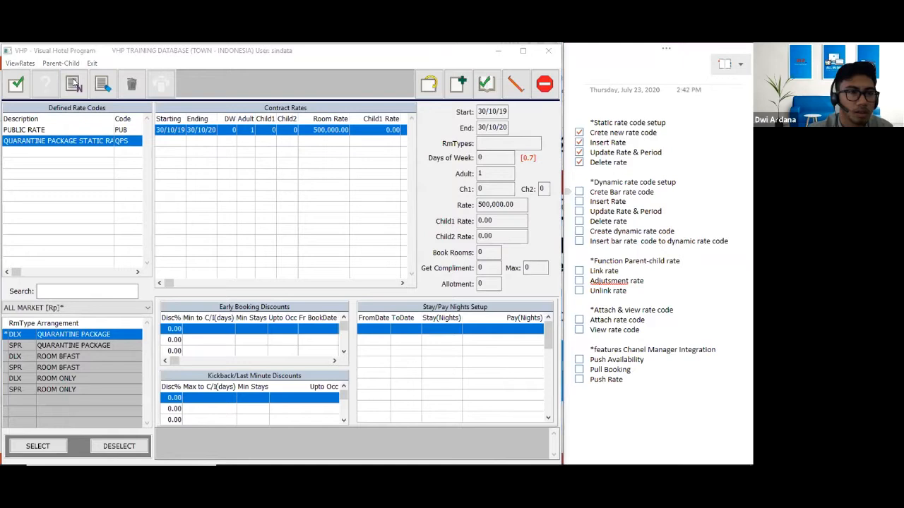
Create a rate code BAR1 with the description BEST AVAILABLE RATE 1 and select it among the defined rate codes
click(74, 83)
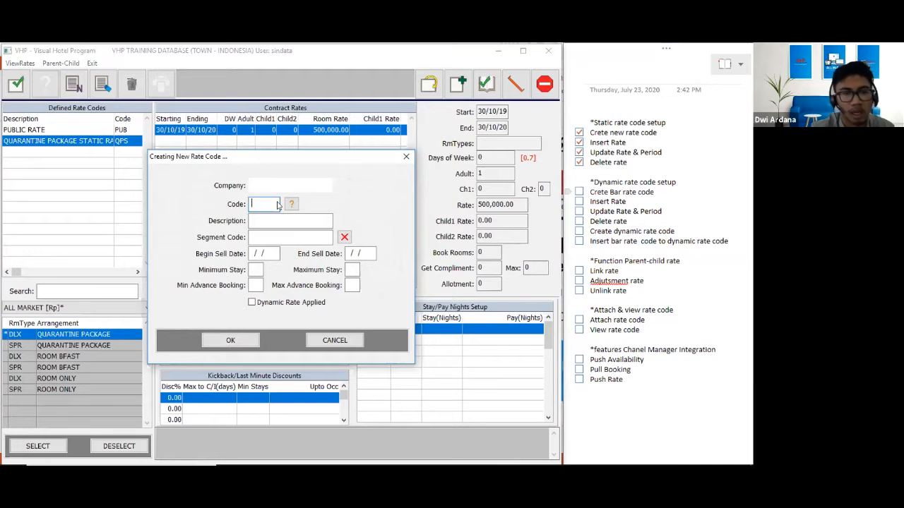
text(BAR1)
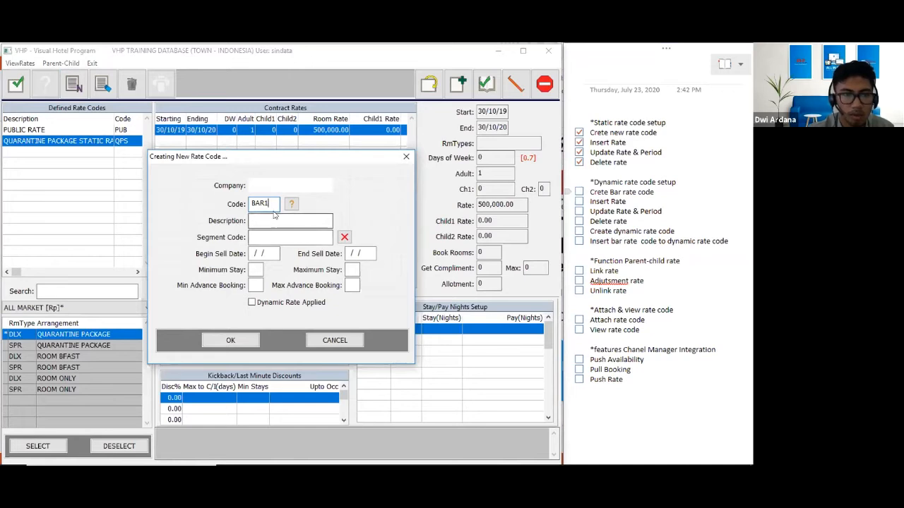
click(276, 221)
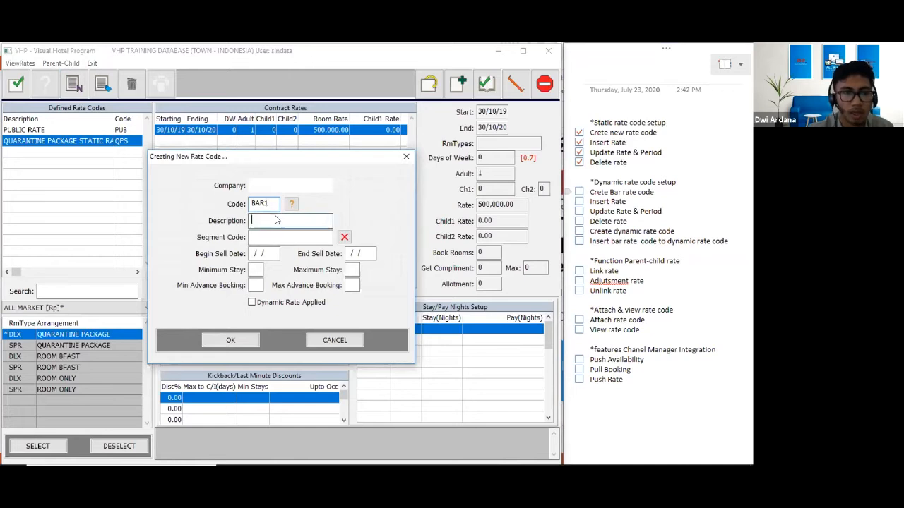
text(B)
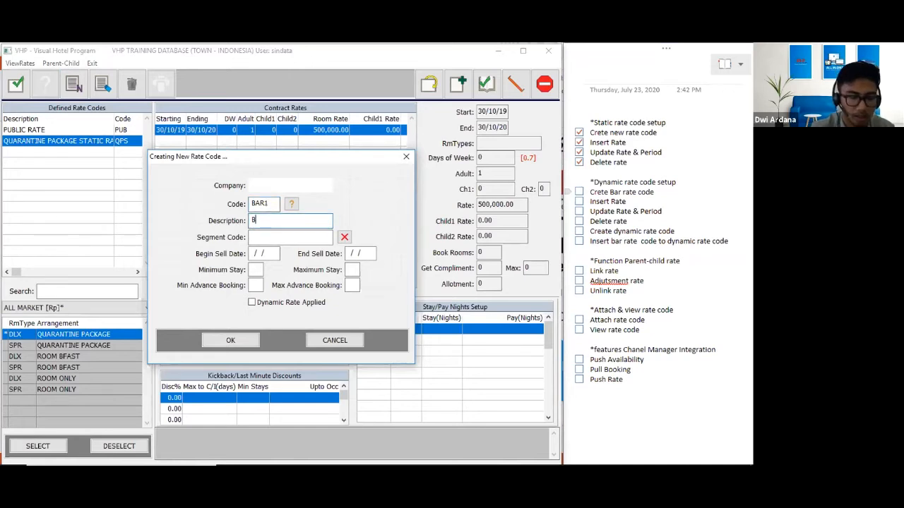
text(EST AVAILA)
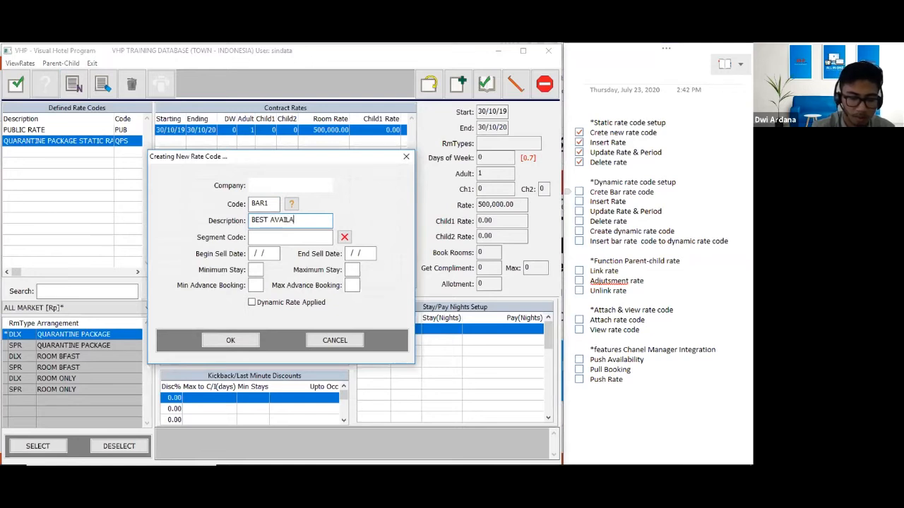
text(BLE RATE 1)
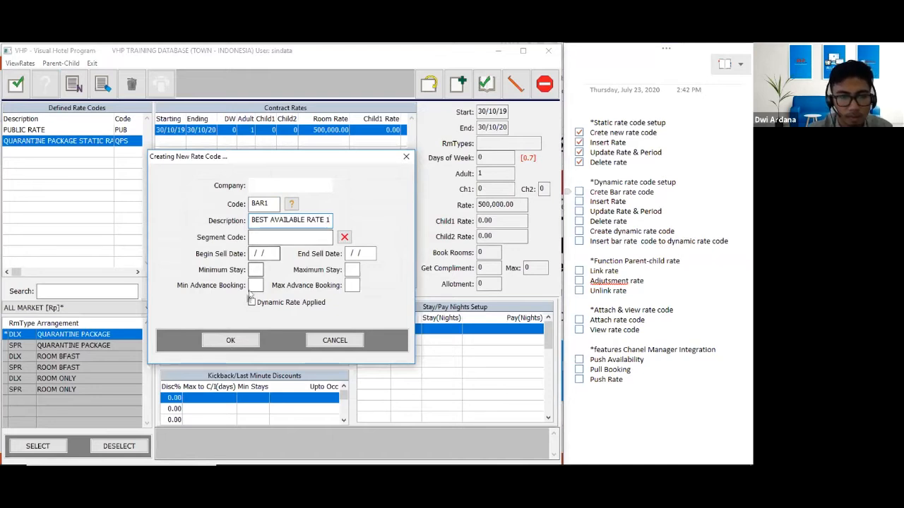
click(239, 341)
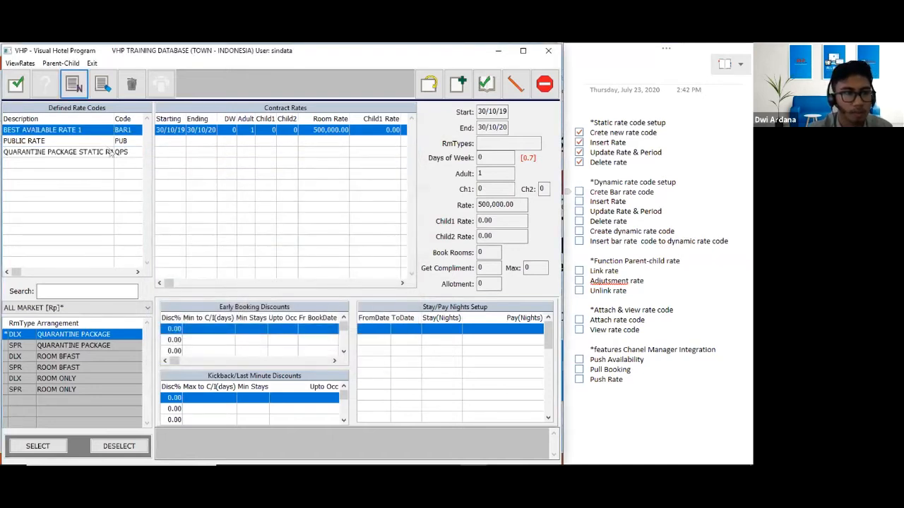
click(84, 142)
click(74, 131)
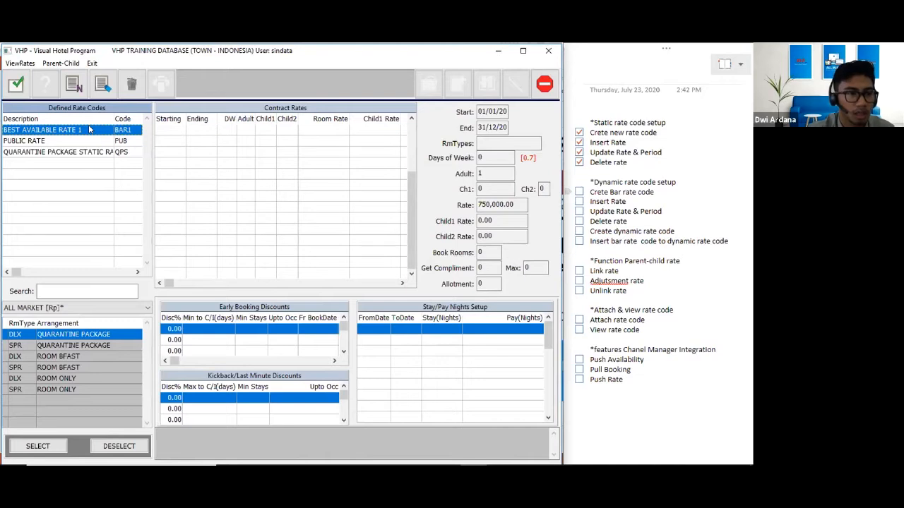
Create a second rate code BAR2 with the description BEST AVAILABLE RATE 2
click(73, 85)
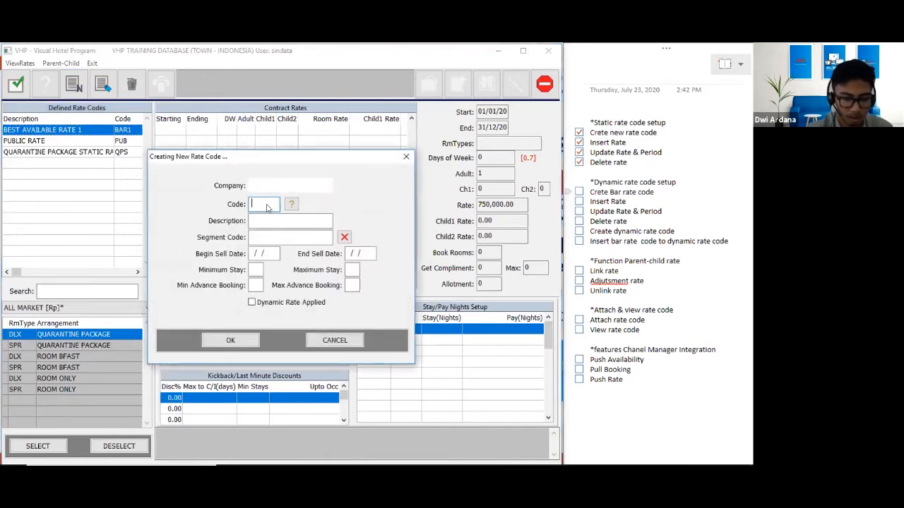
text(b)
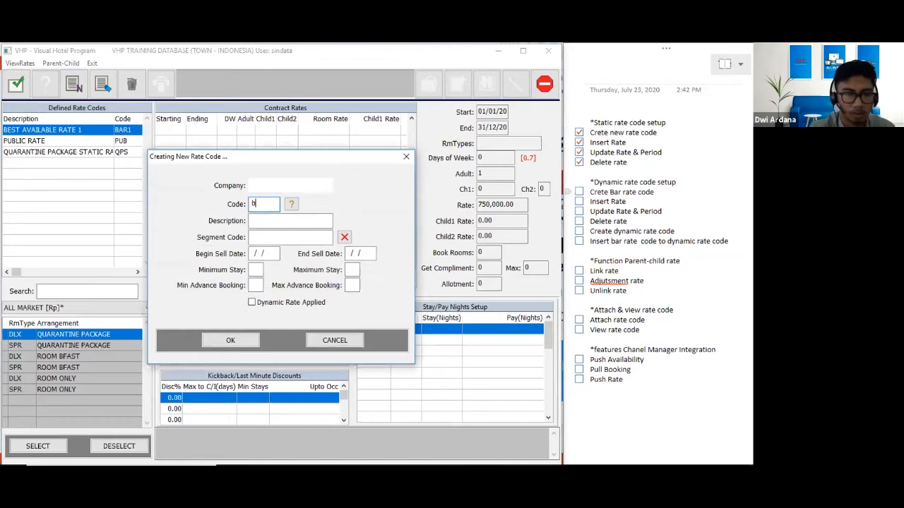
text(BAR2)
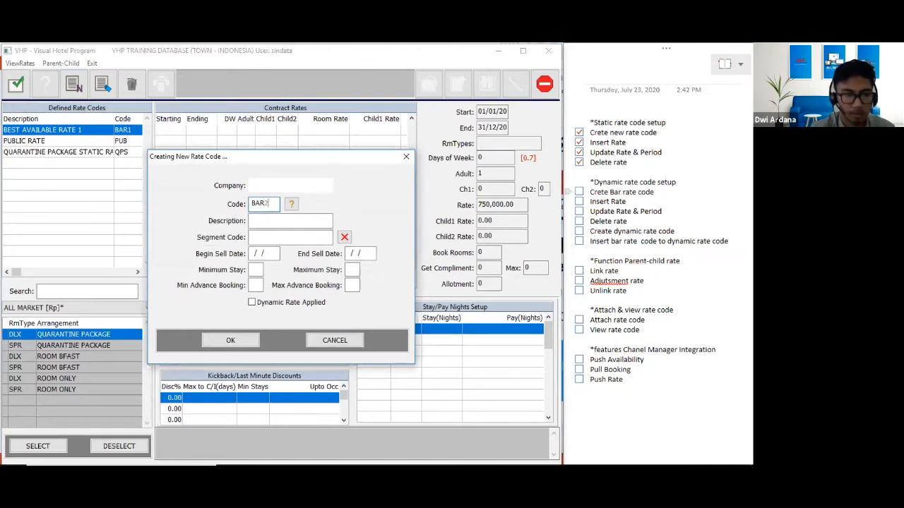
click(276, 221)
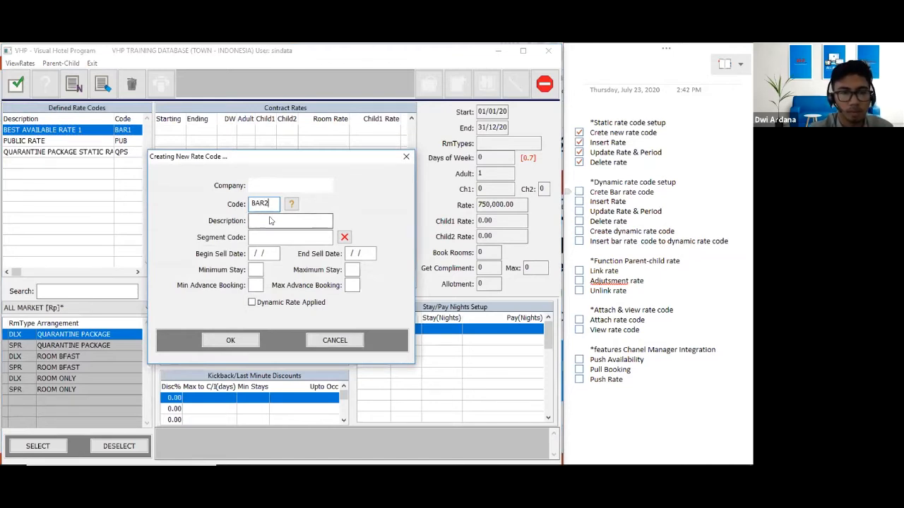
text(B)
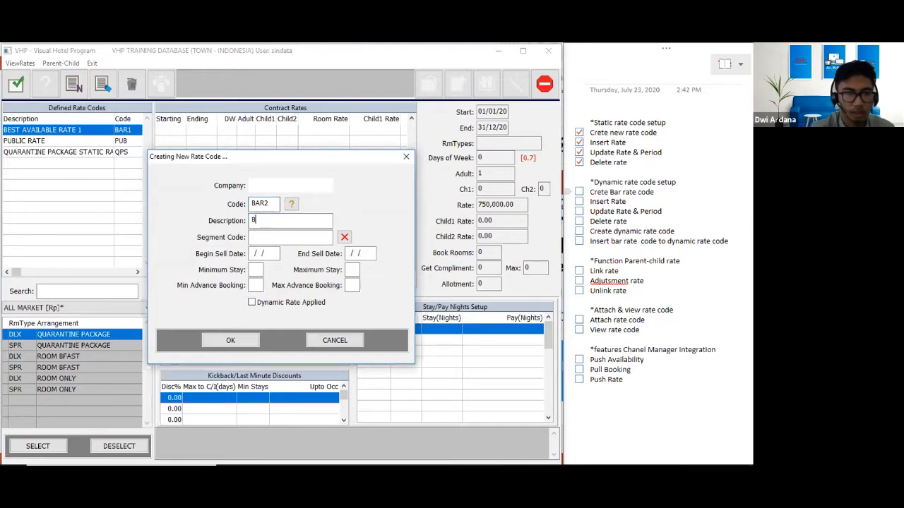
text(EST A)
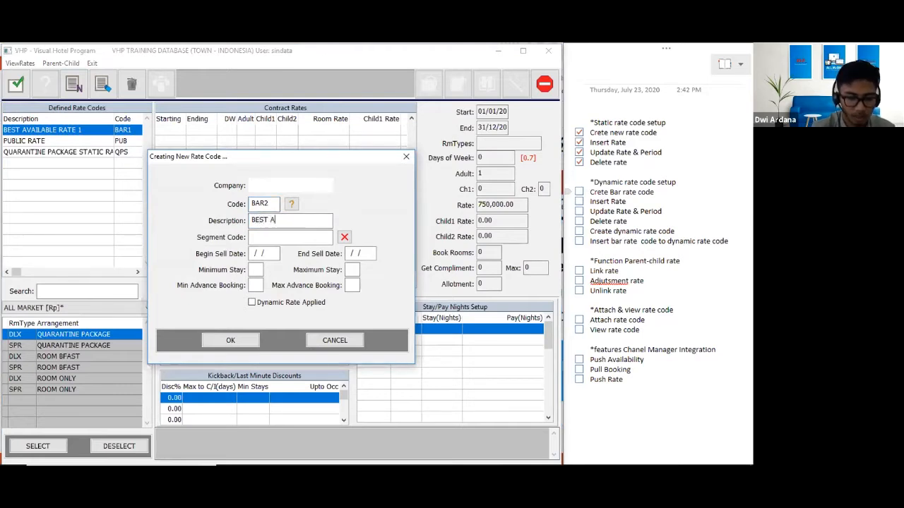
text(V)
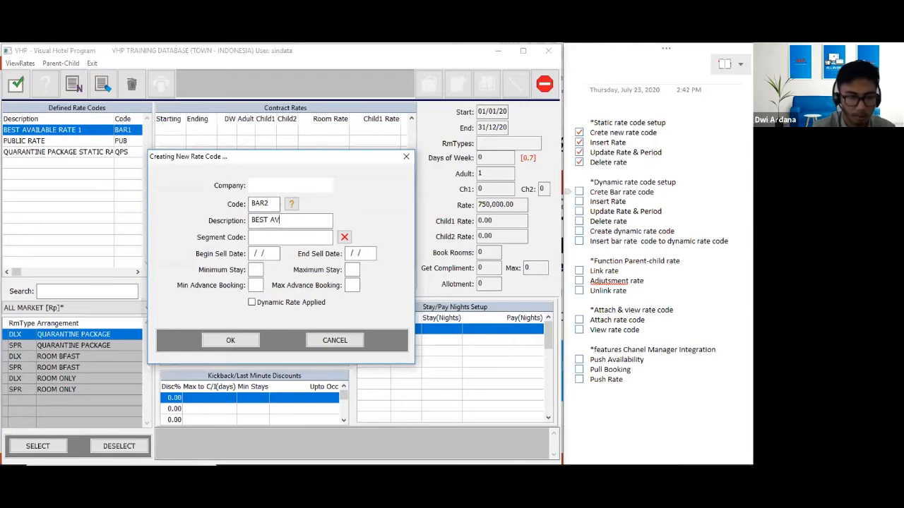
text(AILABLE)
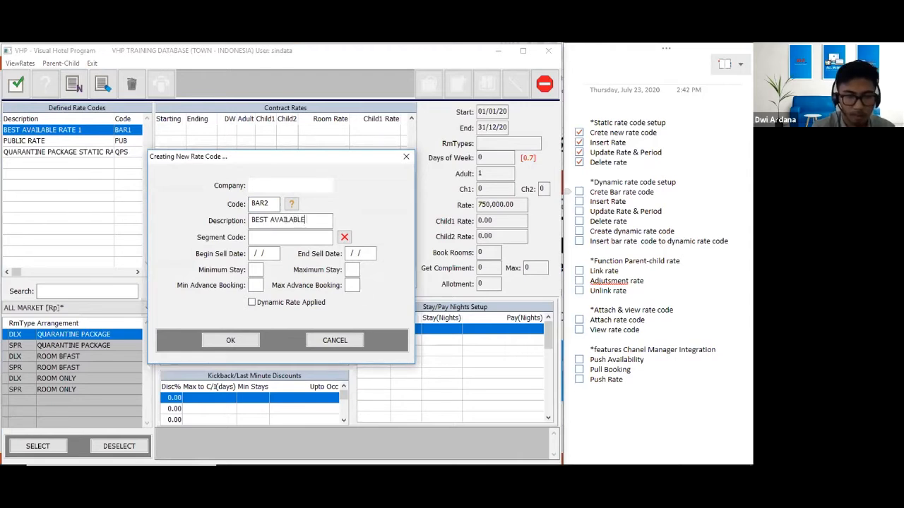
text( RATE 2)
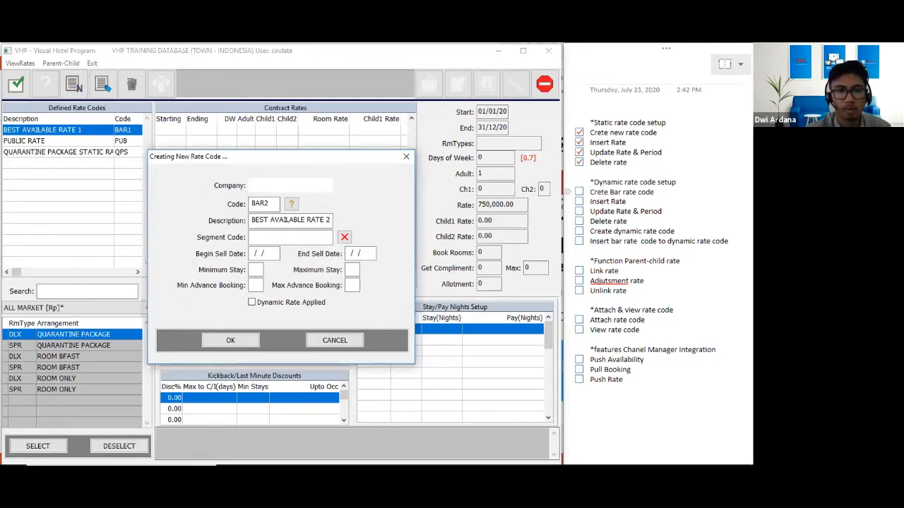
click(230, 339)
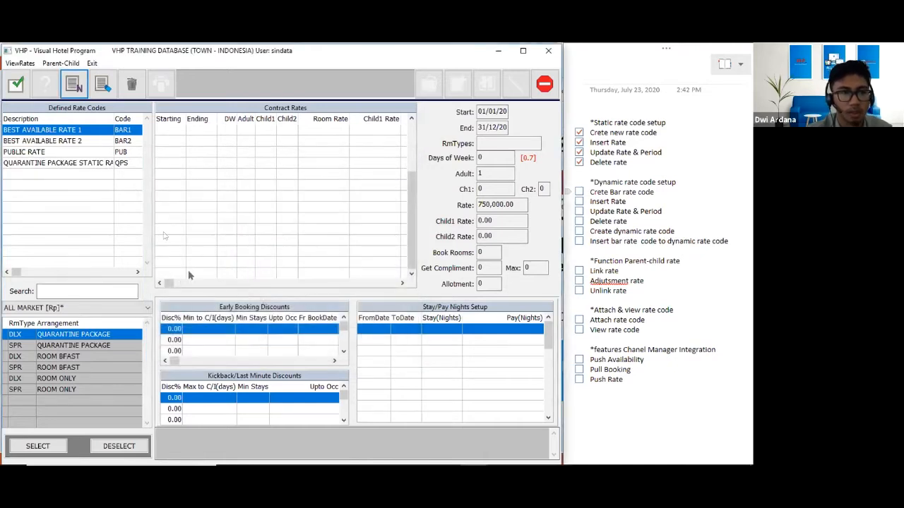
For the BAR1 rate code, choose ALL MARKET [Rp] and select the DLX room type with the QUARANTINE PACKAGE arrangement
click(83, 142)
click(83, 142)
click(82, 139)
click(83, 132)
click(84, 142)
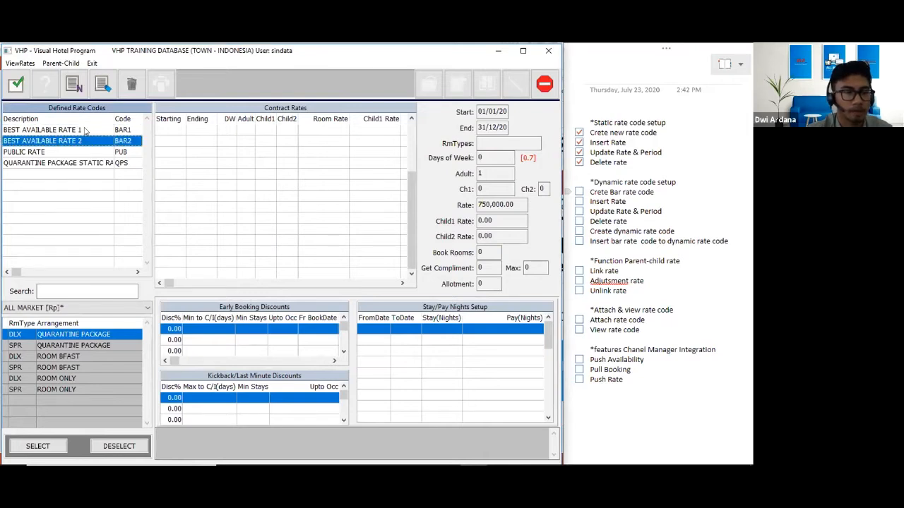
click(81, 133)
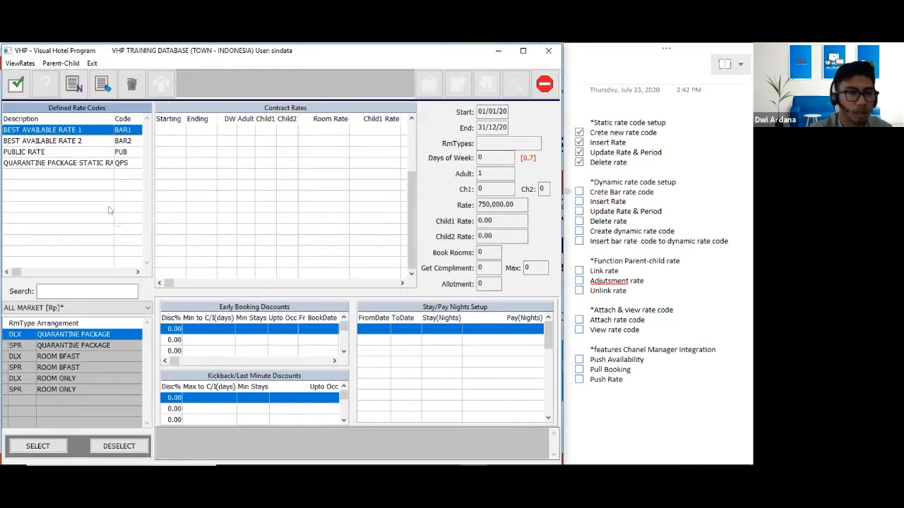
click(133, 304)
click(128, 321)
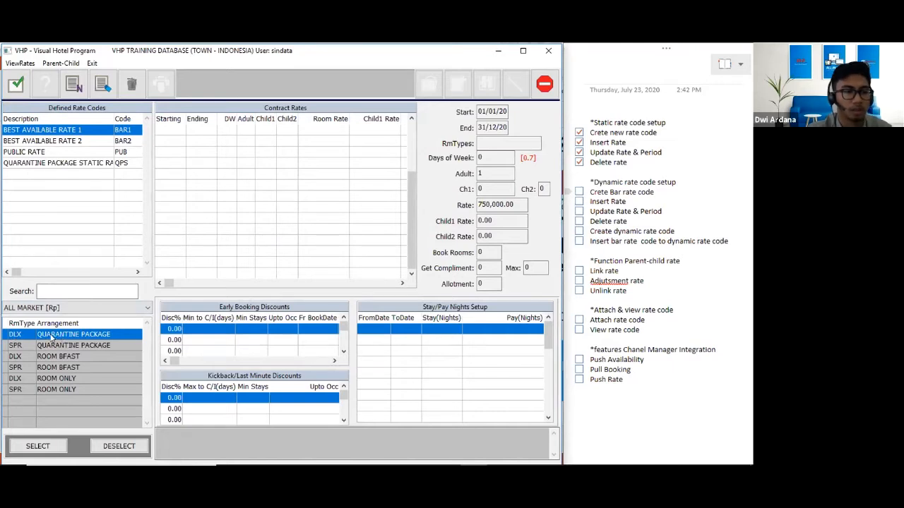
click(41, 444)
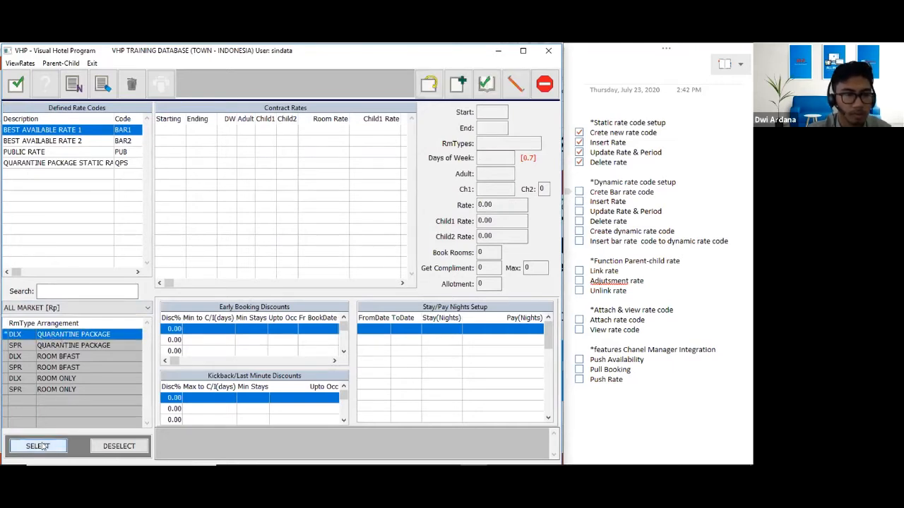
Start a new BAR1 contract rate for DLX from 30/10/19 to 30/10/20, covering 1 and 2 adults
click(428, 86)
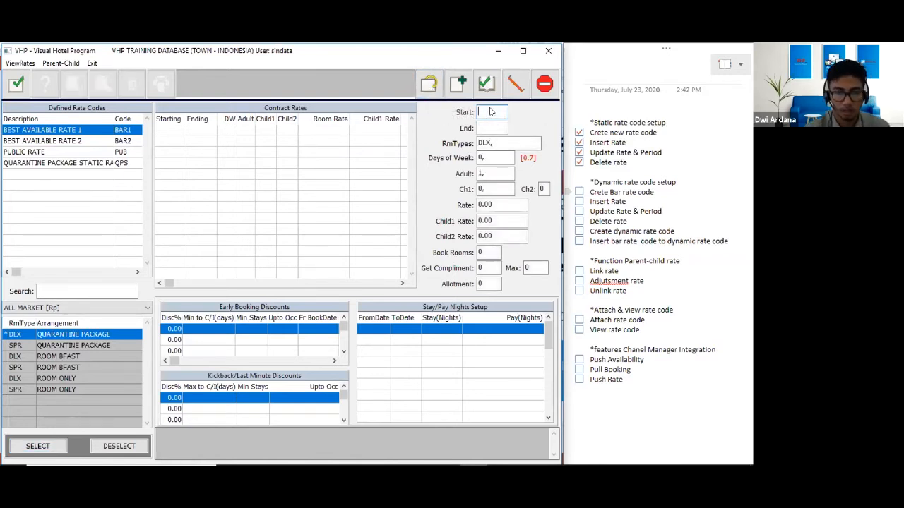
text(30/07/19)
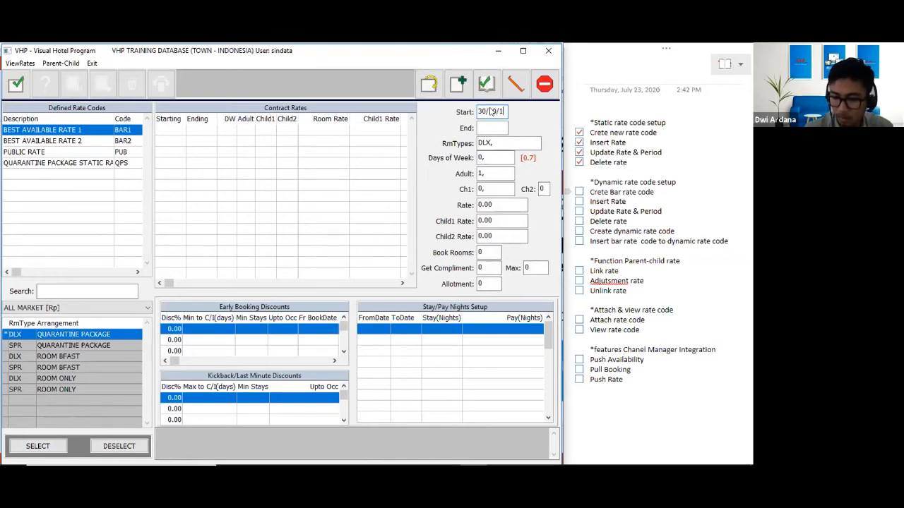
click(492, 129)
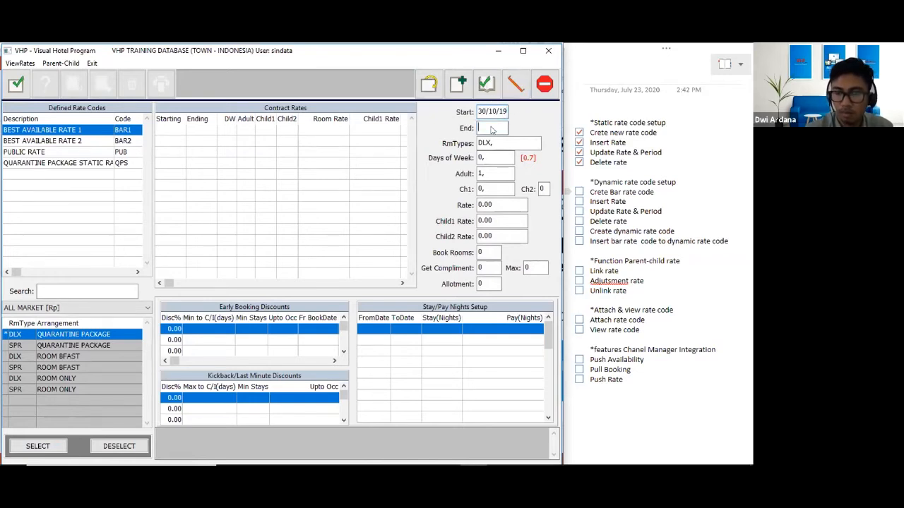
text(30/10/)
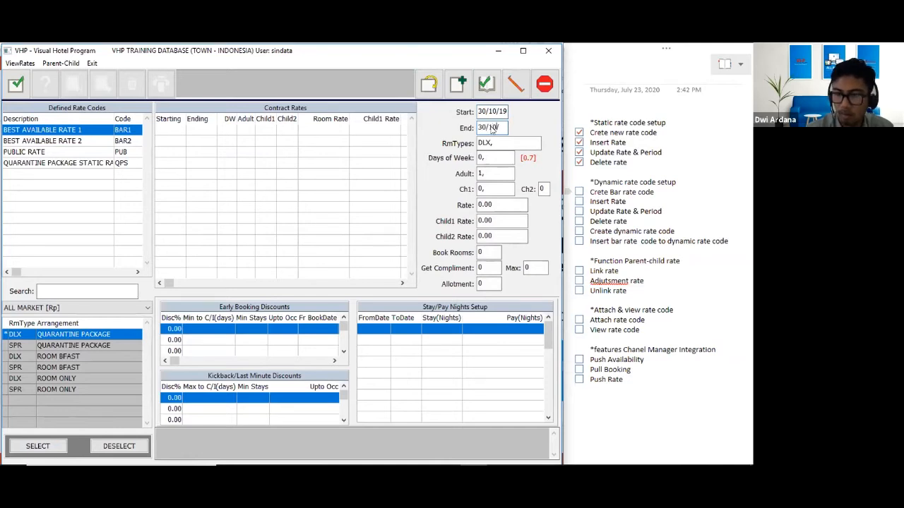
text(20)
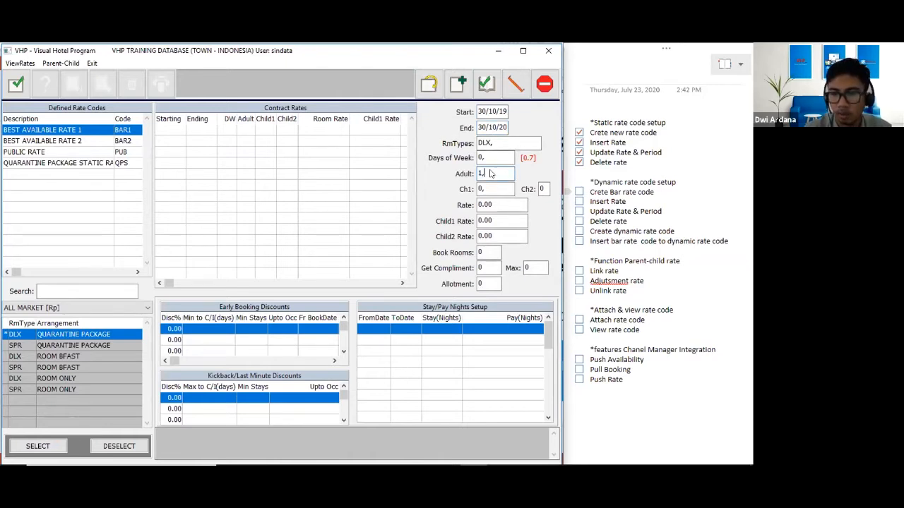
text(2)
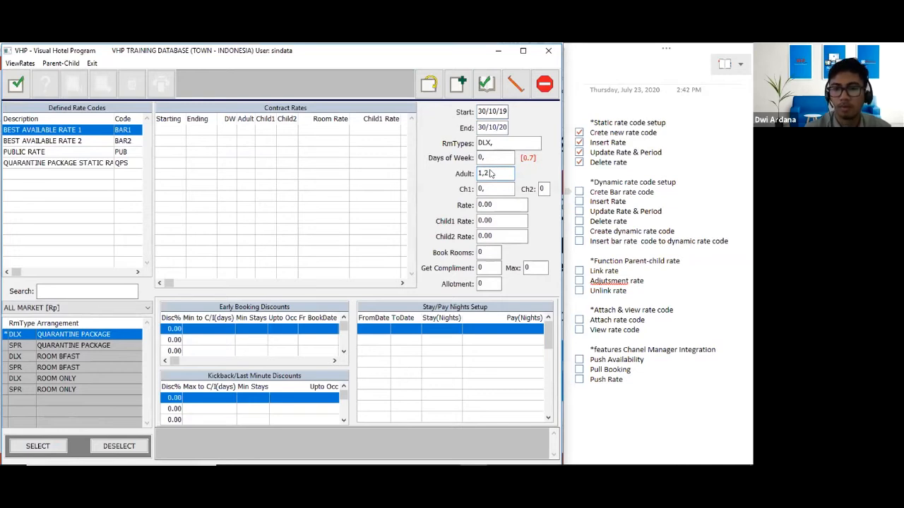
Set the new BAR1 contract rate's room rate to 500,000.00 and save it
click(486, 205)
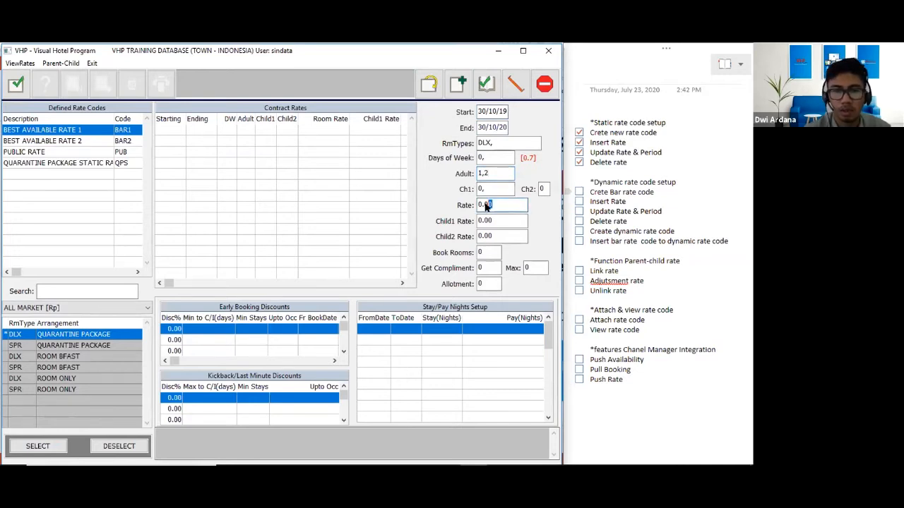
drag(485, 205, 472, 205)
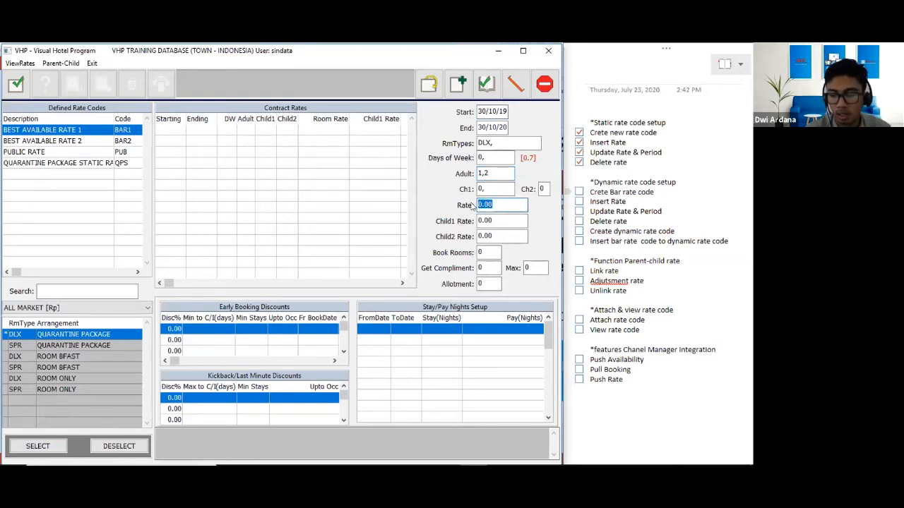
text(50)
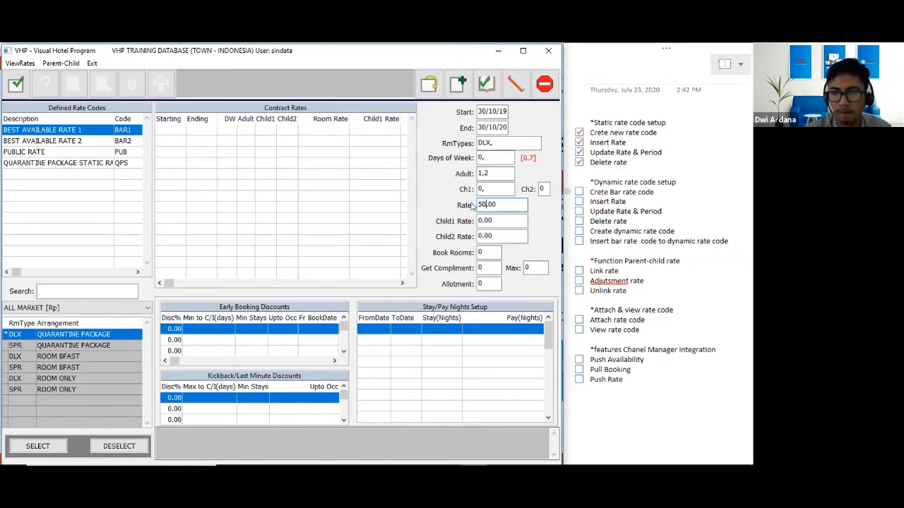
text(0,000)
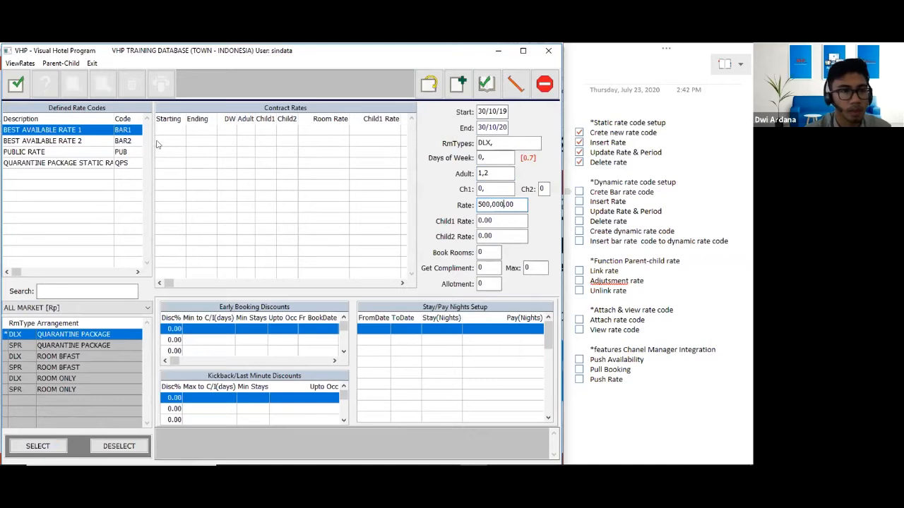
click(18, 91)
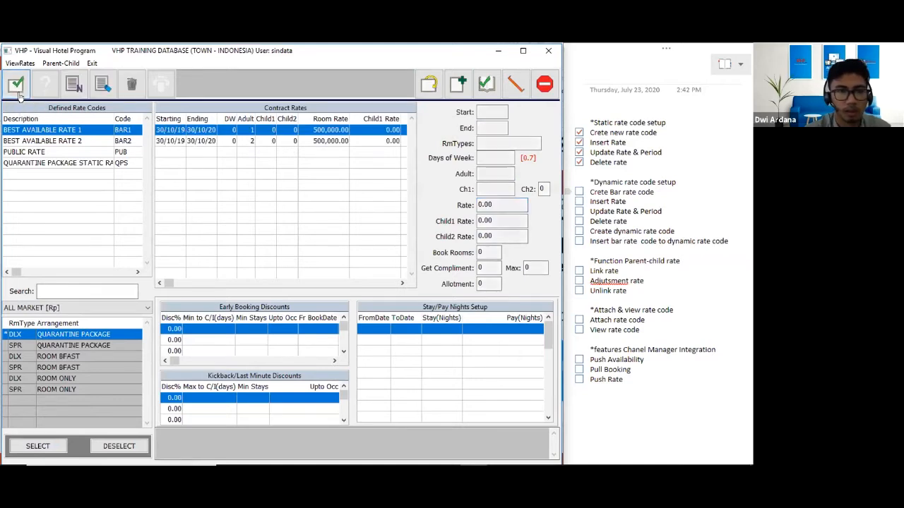
Review the saved BAR1 contract rates and select the BAR2 rate code
click(52, 142)
click(60, 129)
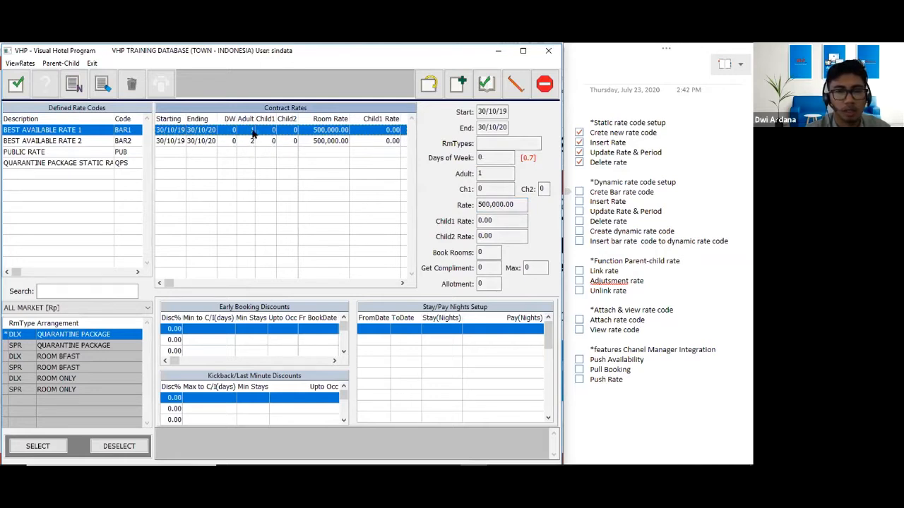
click(87, 141)
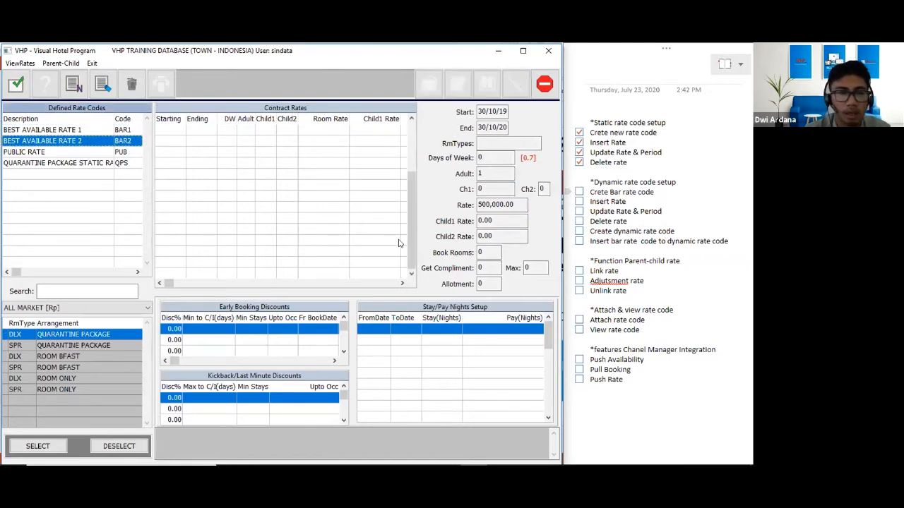
Compare the contract rates listed for the BAR1 and BAR2 rate codes
click(88, 130)
click(85, 141)
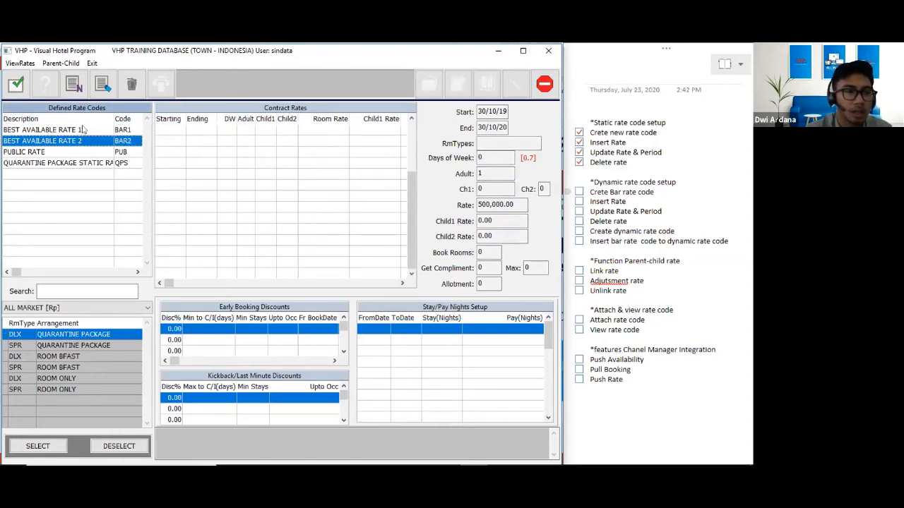
click(100, 132)
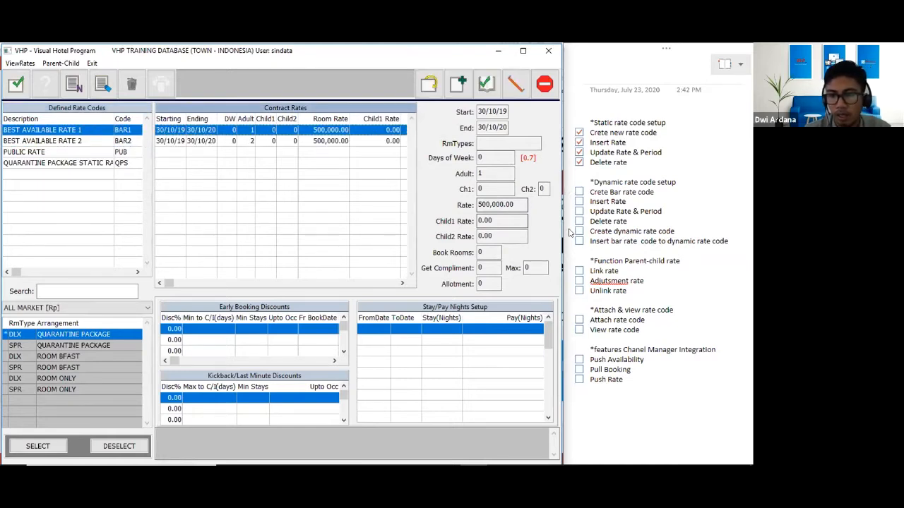
Link the BAR2 rate code to parent rate code BAR1 with an In Amount adjustment of 100,000.00 and confirm the parent selection
click(82, 143)
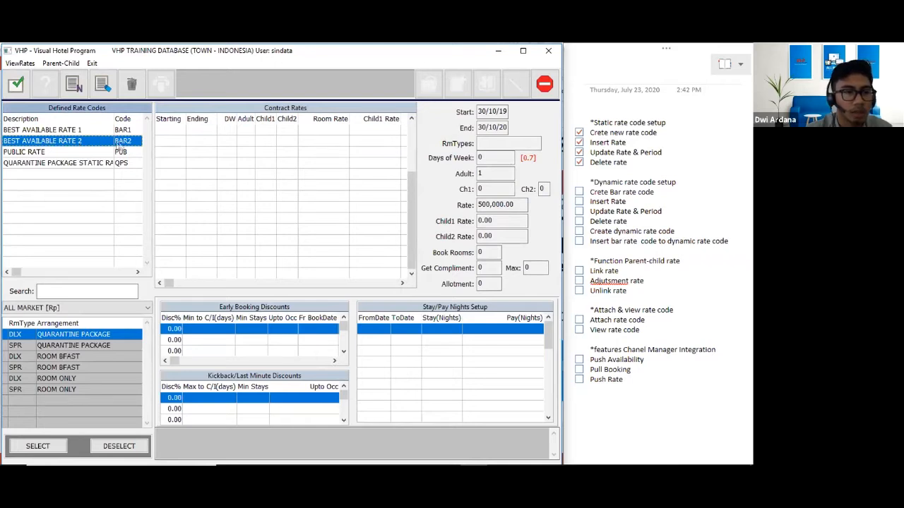
right_click(74, 141)
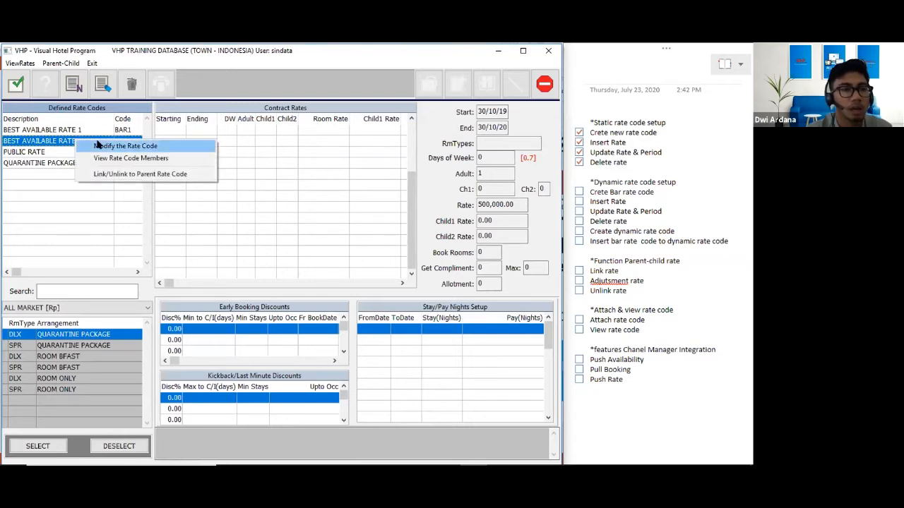
click(119, 175)
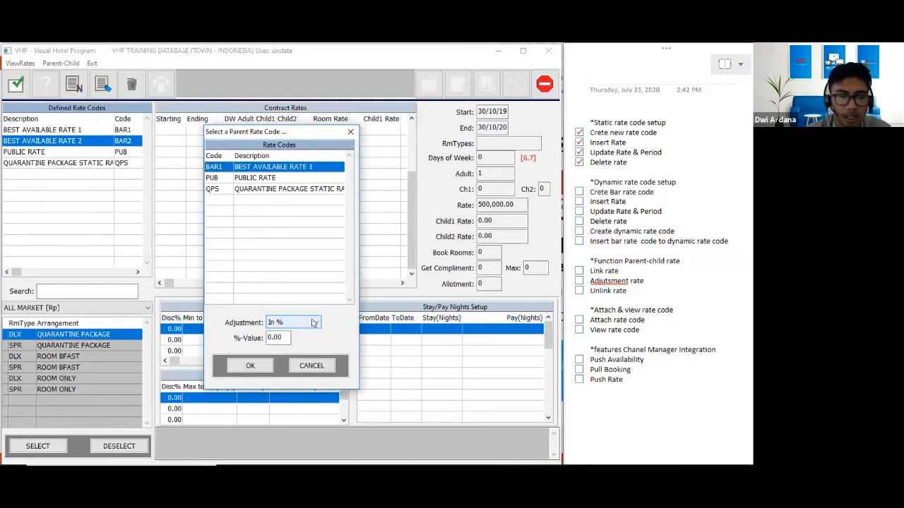
click(315, 322)
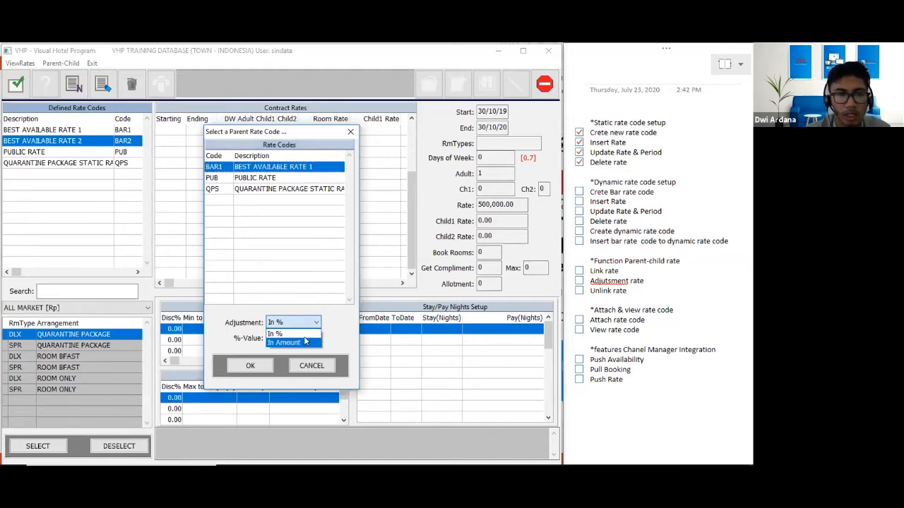
click(300, 342)
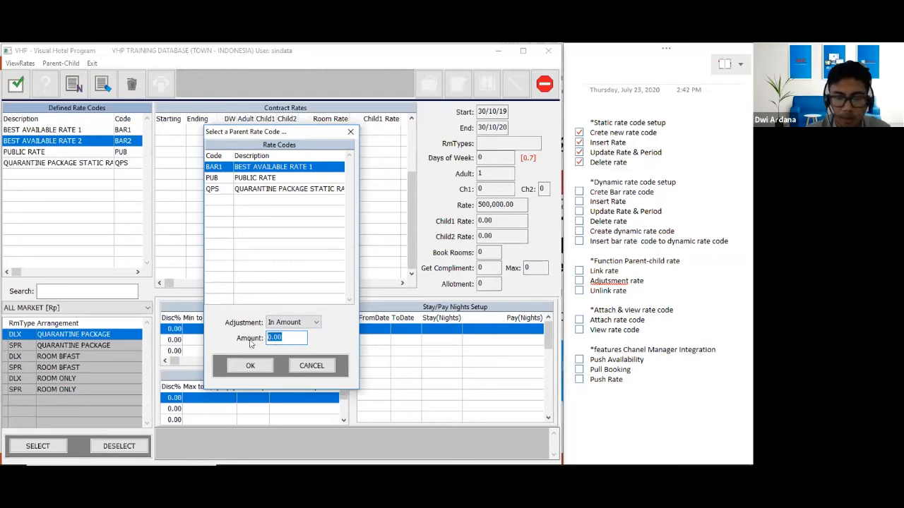
text(100000)
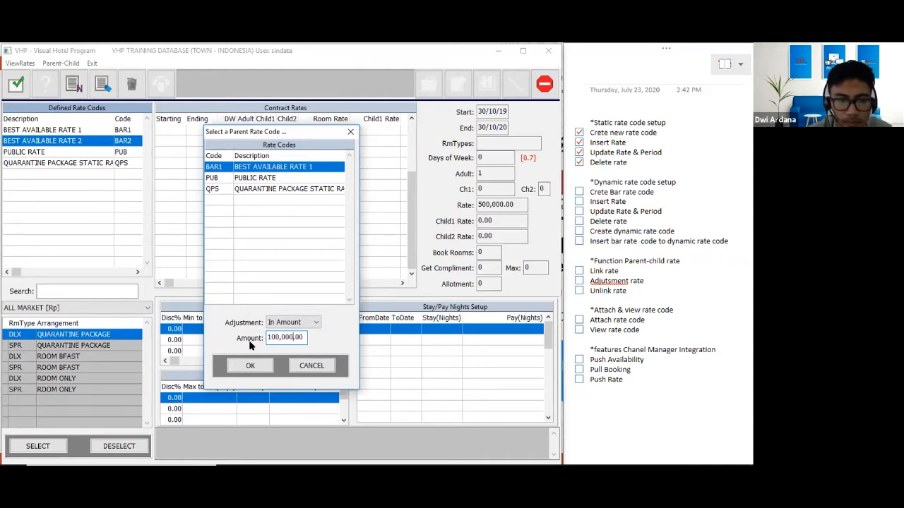
click(268, 340)
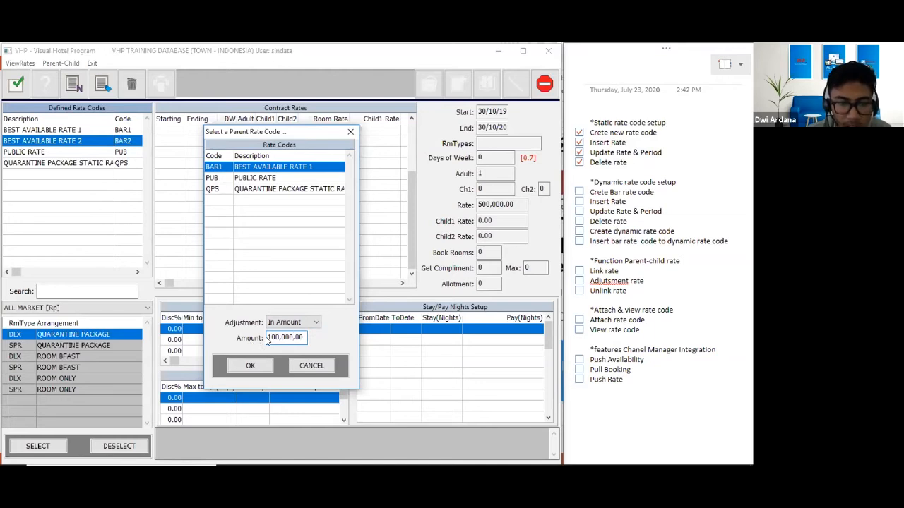
text(-)
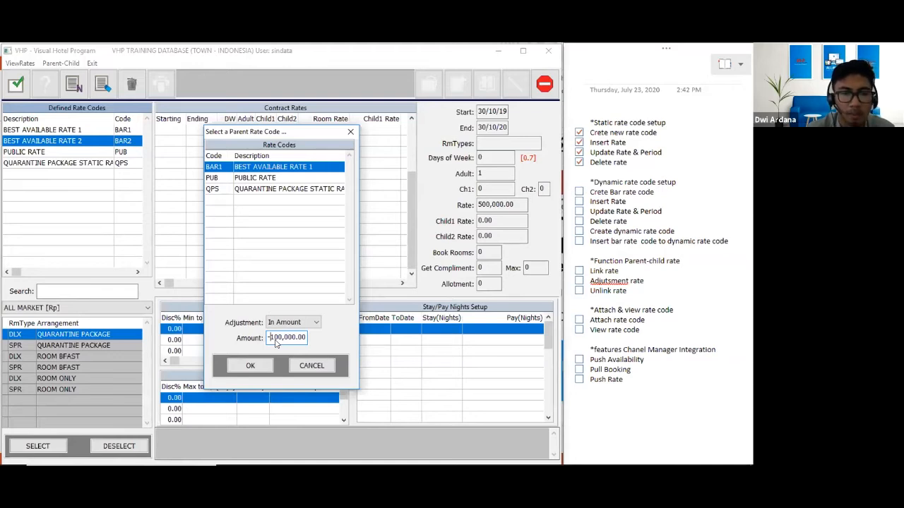
key(BackSpace)
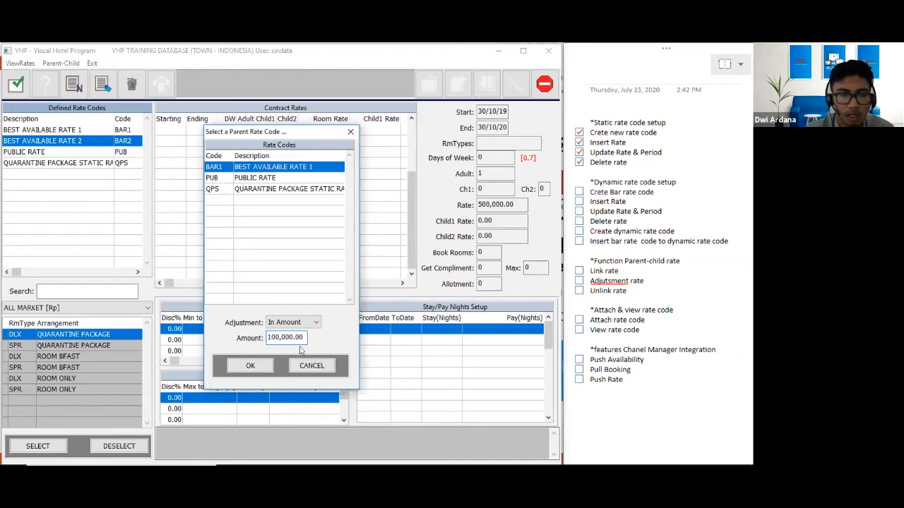
click(250, 366)
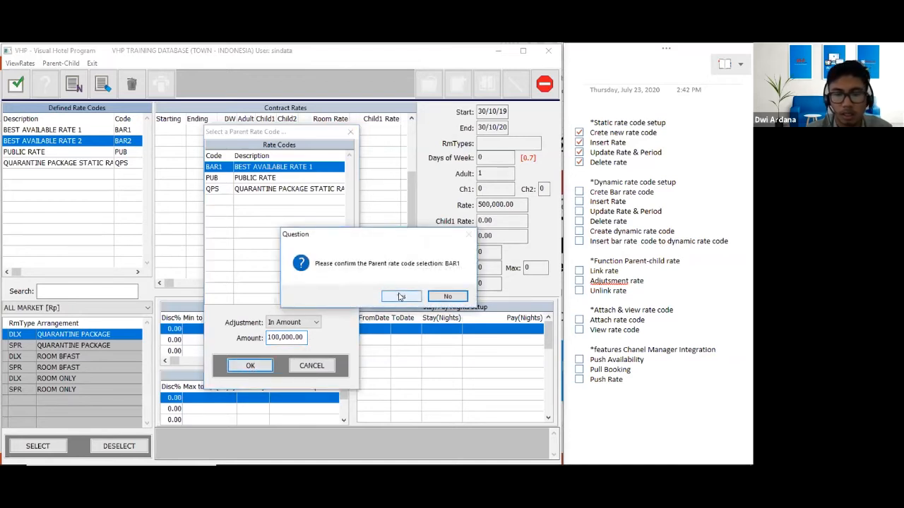
click(400, 296)
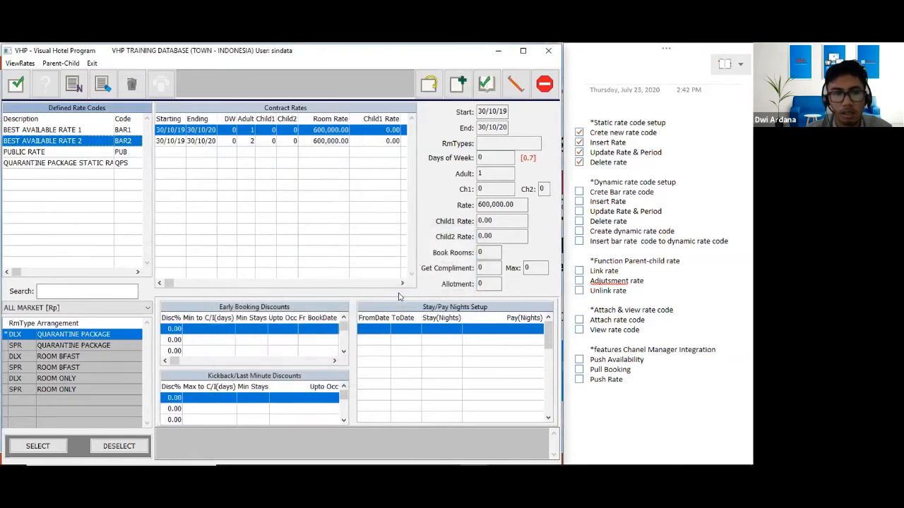
Check the 1-adult and 2-adult contract rates of linked BAR2 against those of its parent BAR1
click(106, 141)
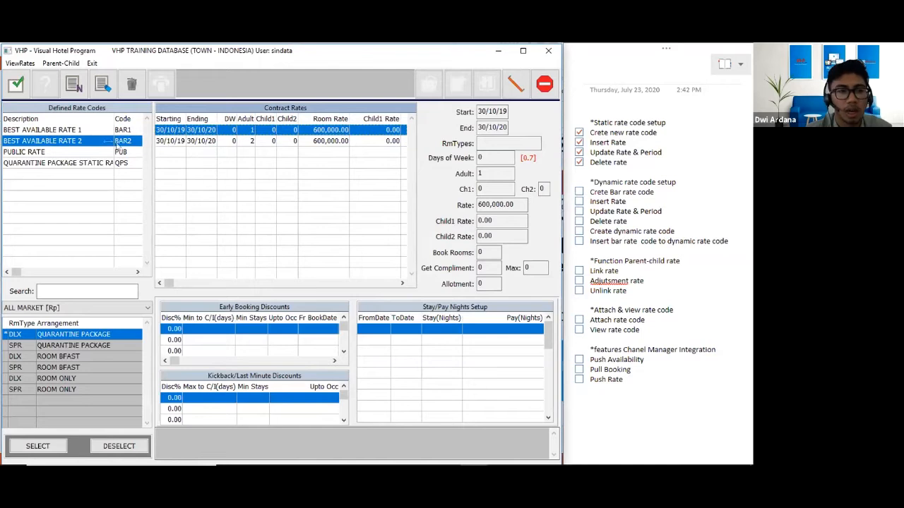
click(84, 129)
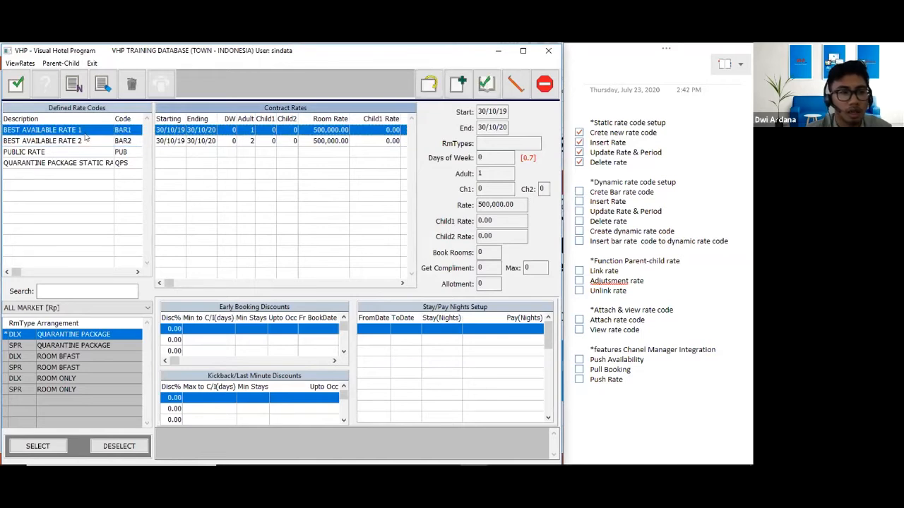
click(94, 140)
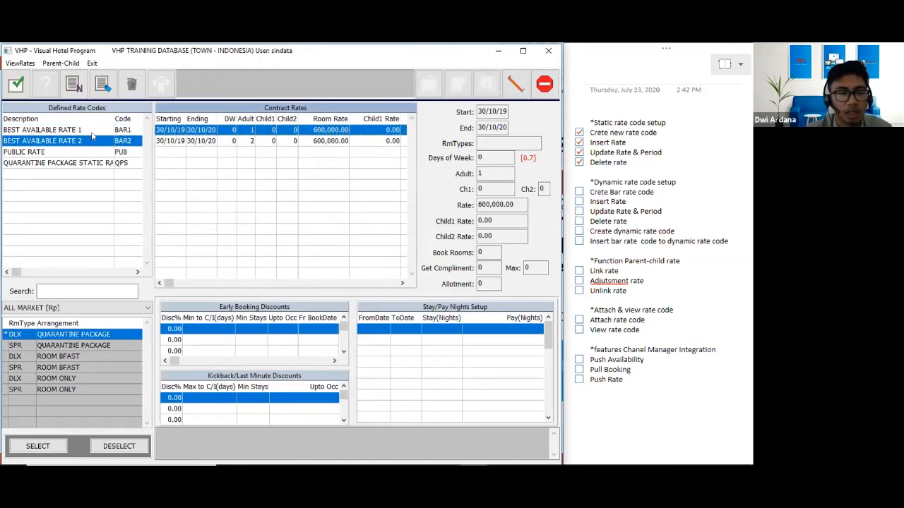
click(330, 142)
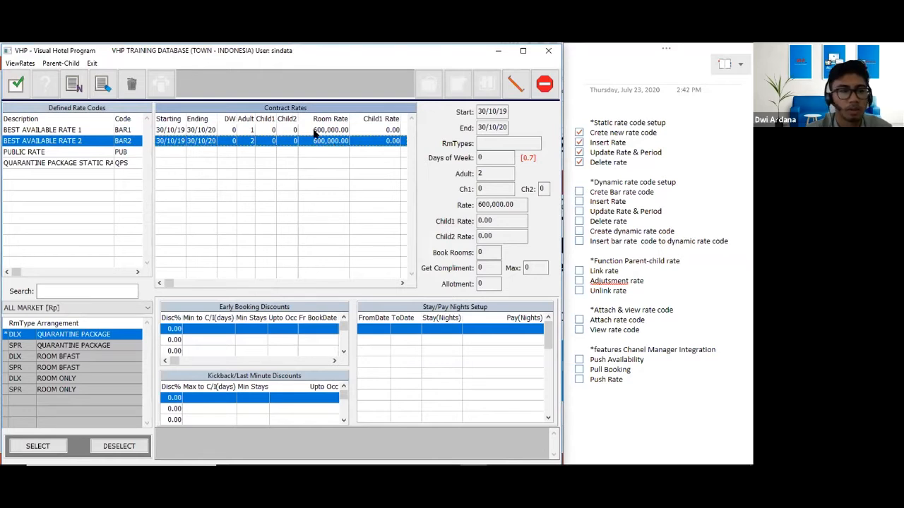
click(315, 130)
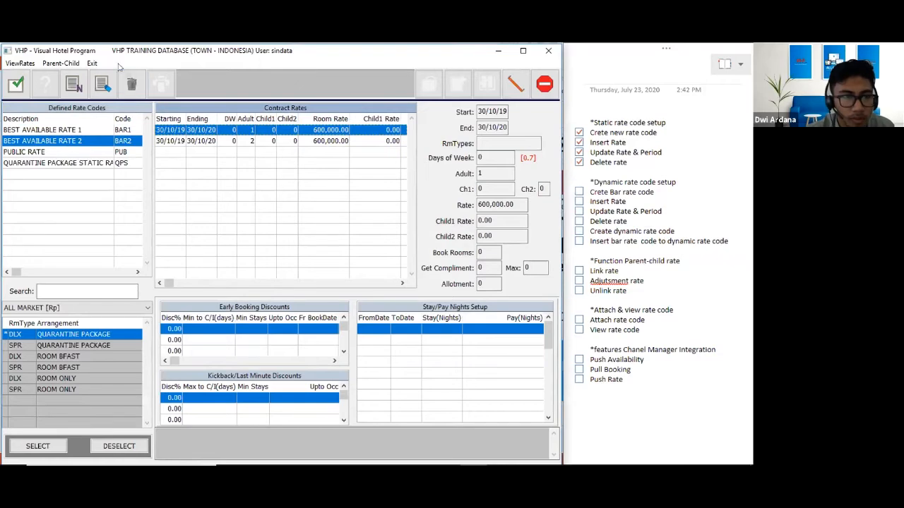
drag(101, 53, 127, 57)
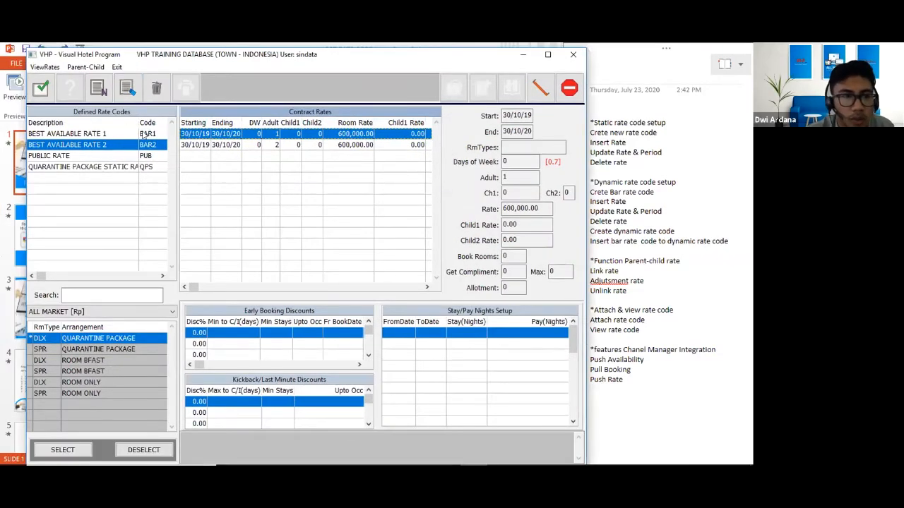
click(112, 134)
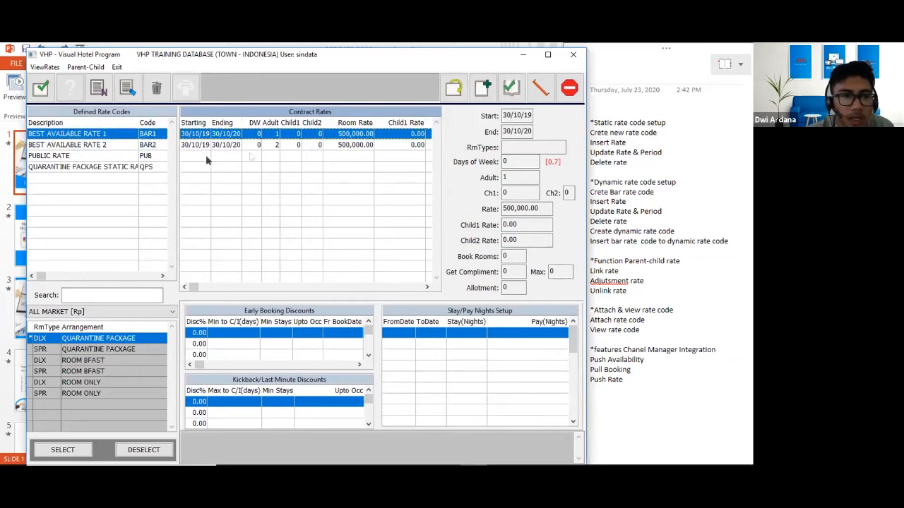
click(110, 145)
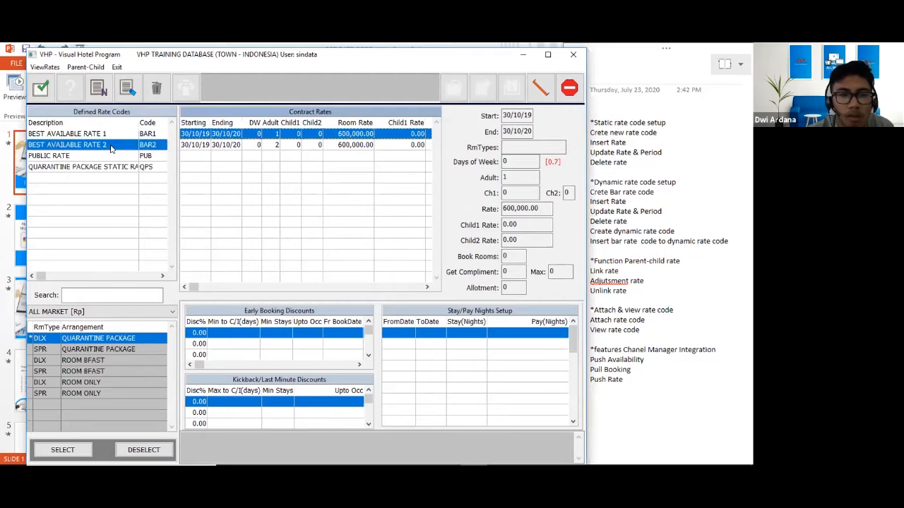
Try to set the room rate of BAR1's 2-adult DLX QUARANTINE PACKAGE contract rate to 600,000.00 and save it
click(110, 134)
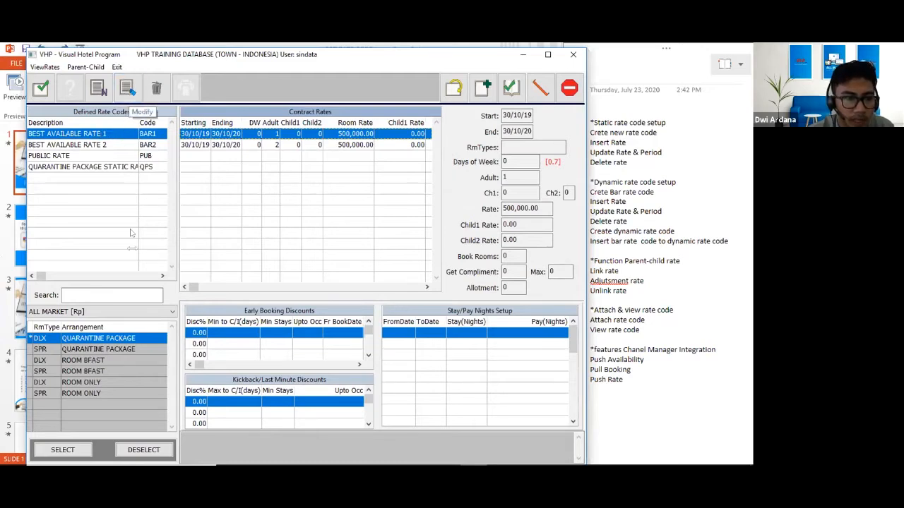
click(139, 314)
click(120, 324)
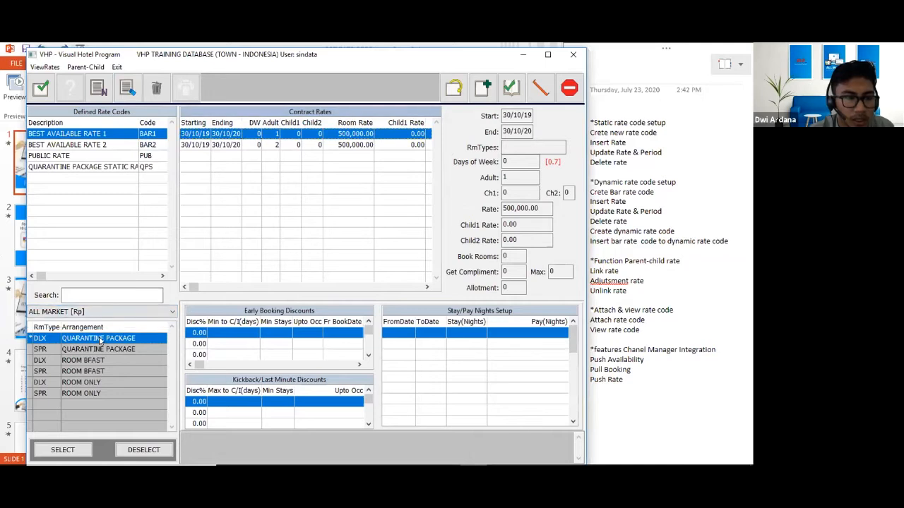
click(228, 145)
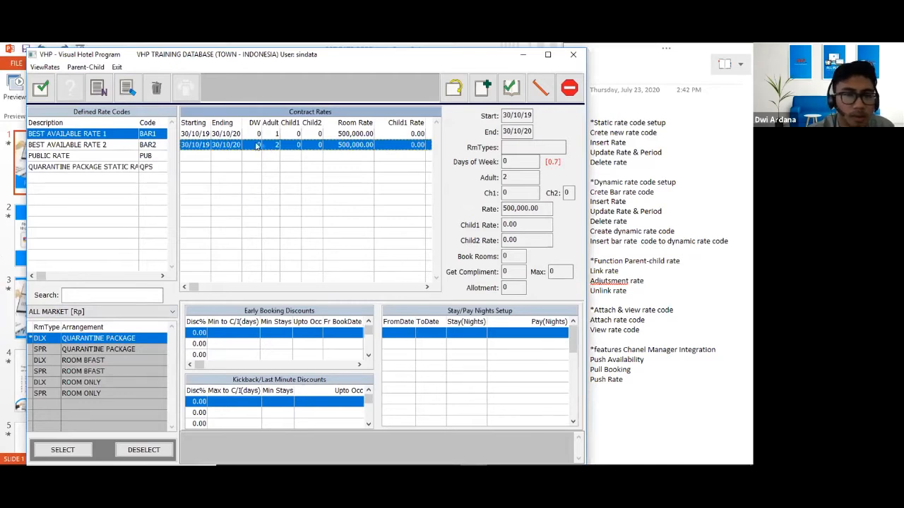
click(127, 86)
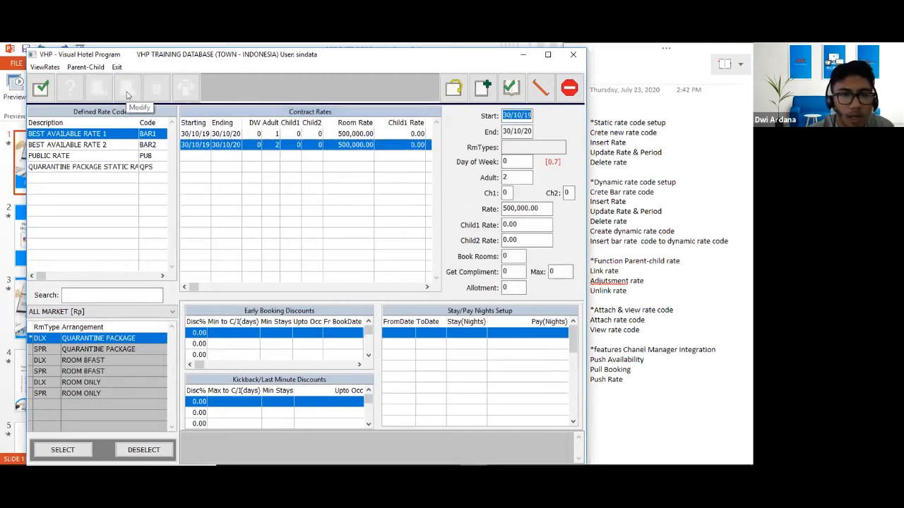
click(508, 206)
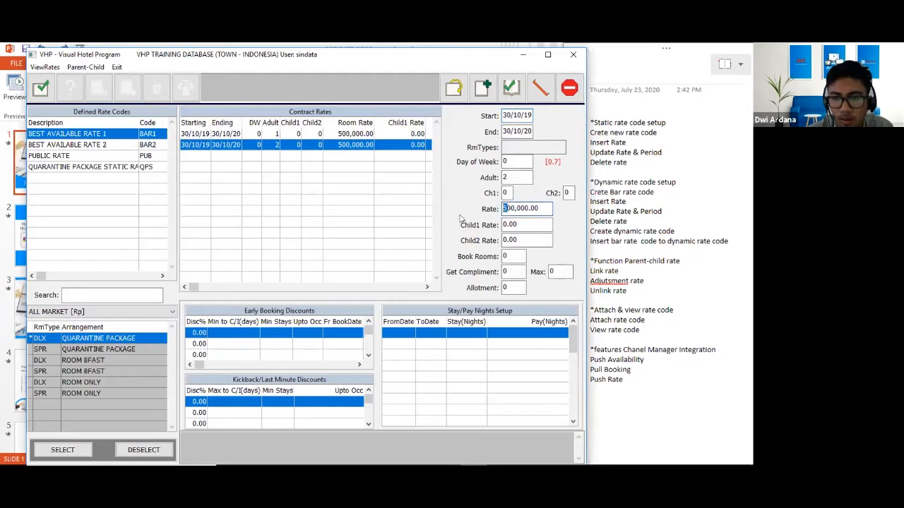
text(6)
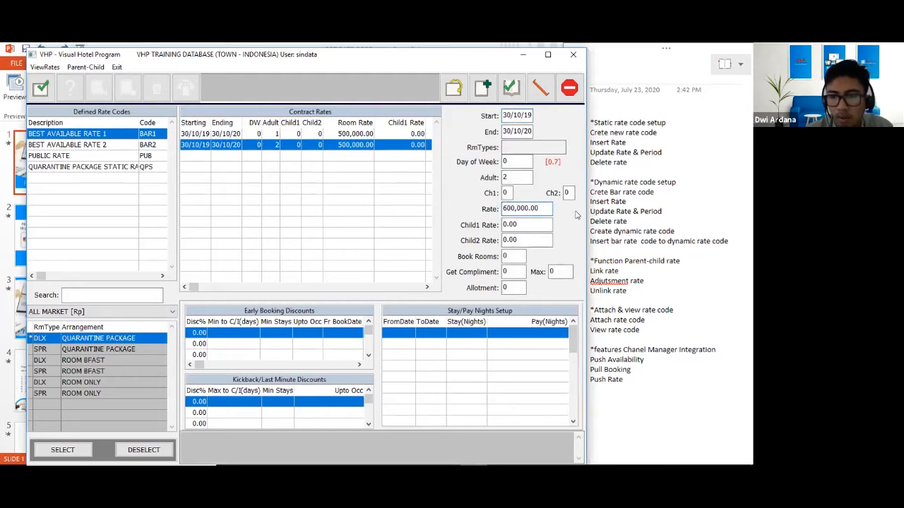
click(40, 87)
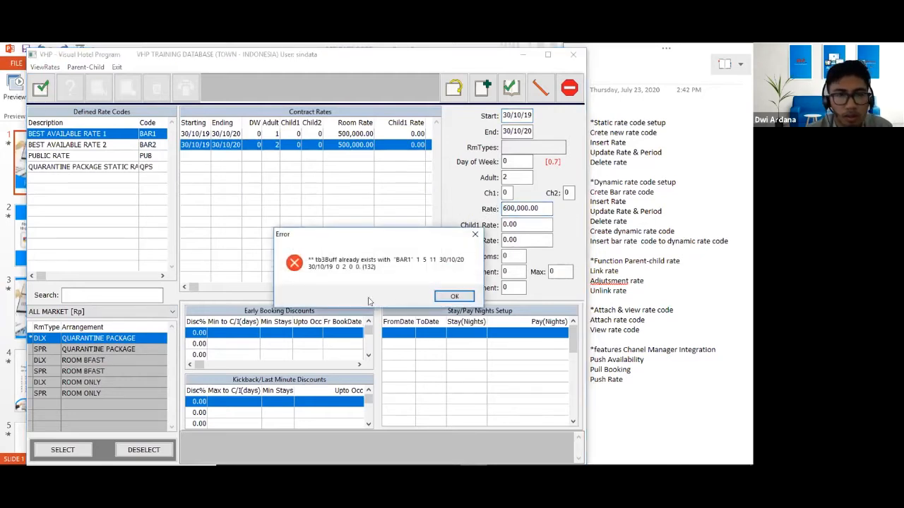
click(454, 296)
Close and reopen the contract rate setup, and load the BAR1 rate code's rates for ALL MARKET [Rp]
click(569, 88)
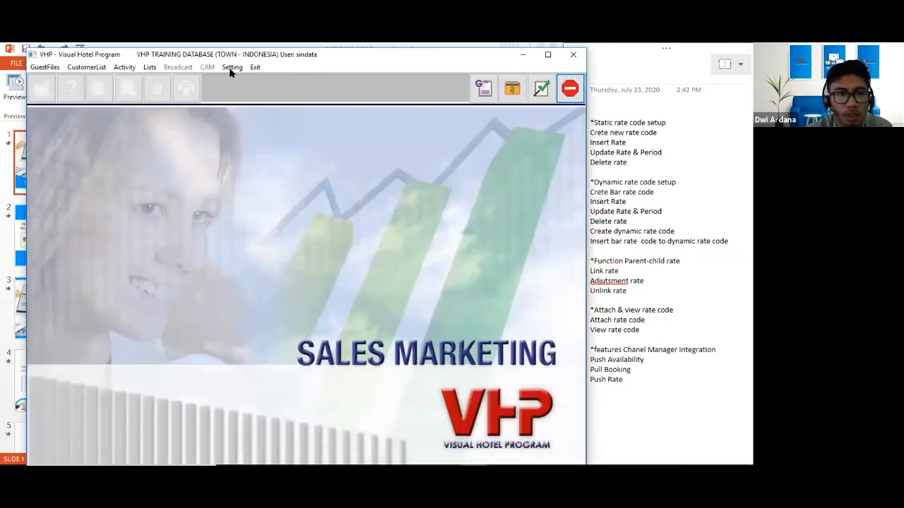
click(232, 67)
click(244, 104)
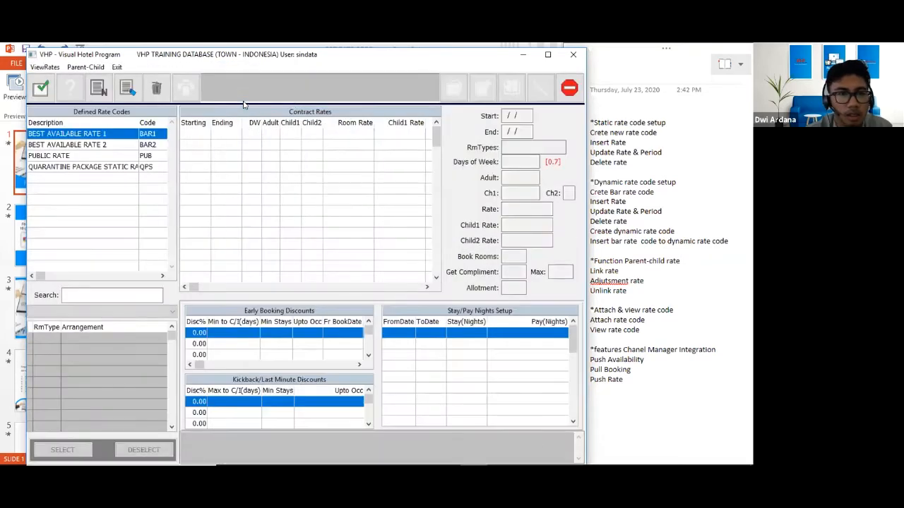
click(110, 137)
click(140, 312)
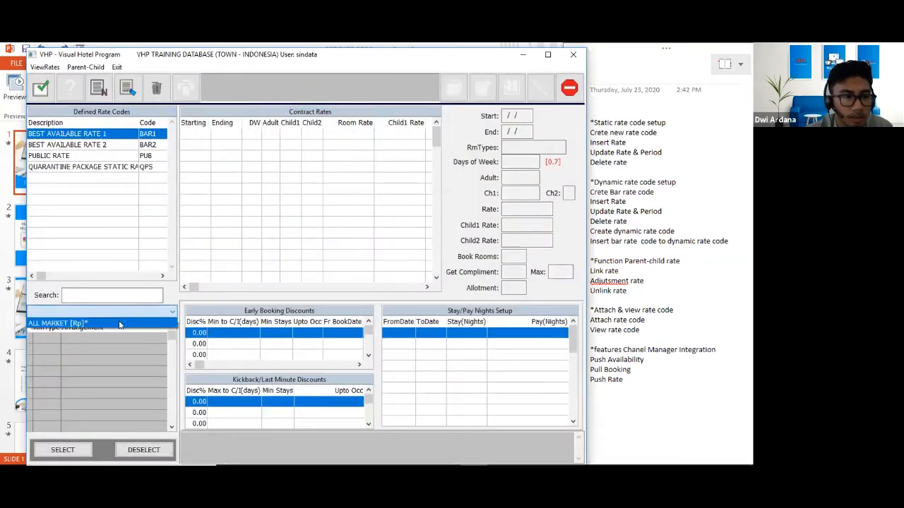
click(109, 324)
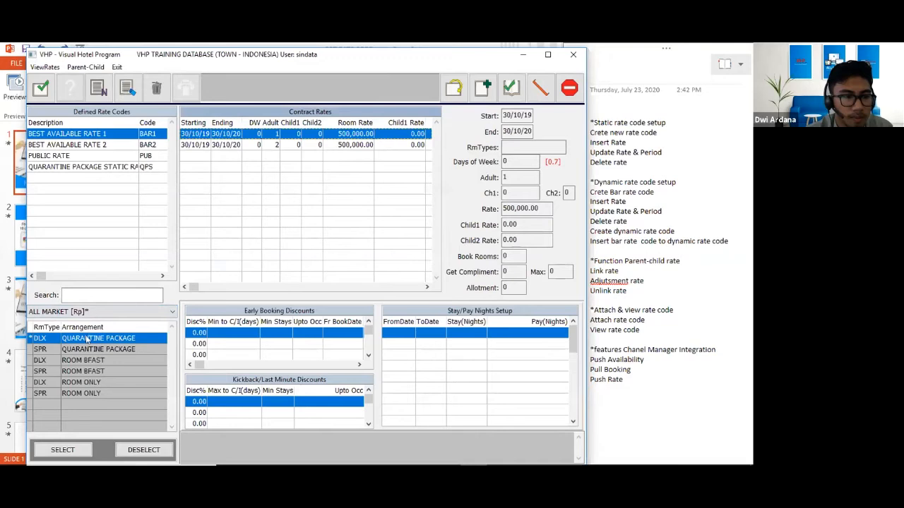
Set the room rate of BAR1's 2-adult contract rate to 600,000.00 and save the change
click(197, 145)
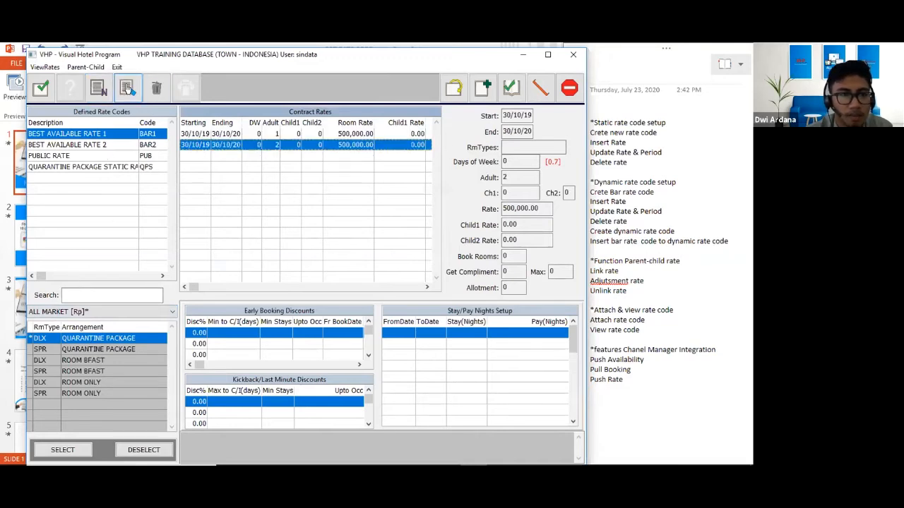
click(128, 87)
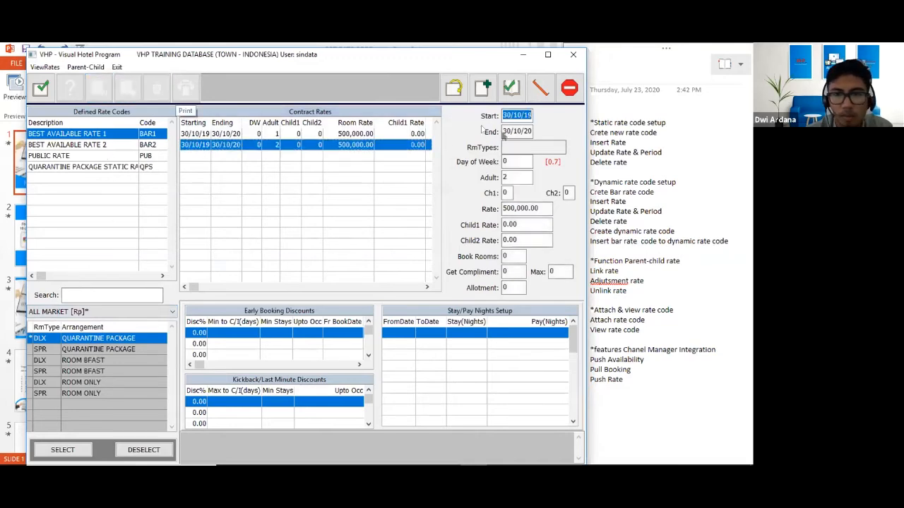
click(506, 209)
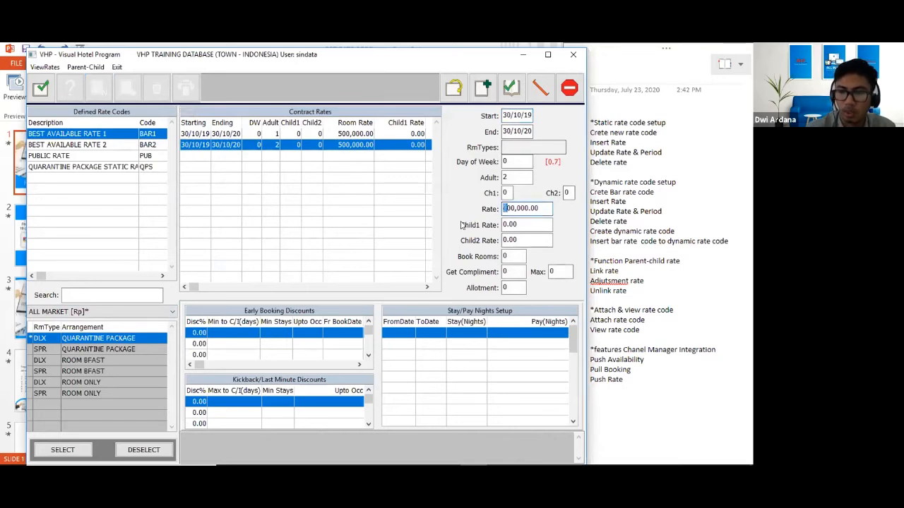
text(6)
click(41, 87)
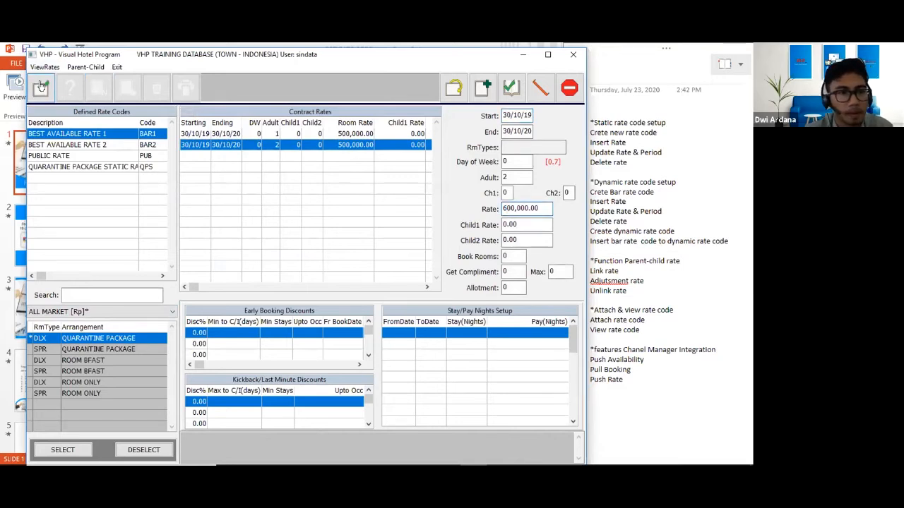
click(395, 290)
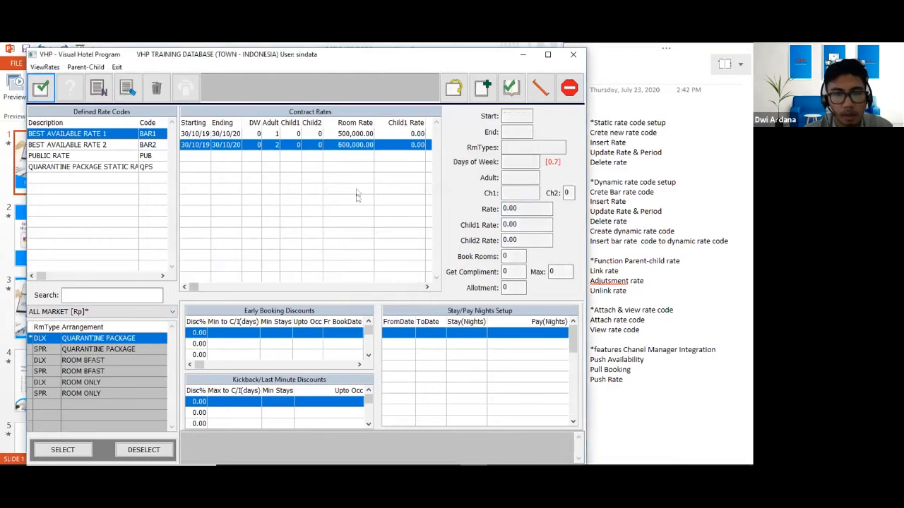
Compare the 2-adult contract rate of linked BAR2 with that of its parent BAR1
click(341, 146)
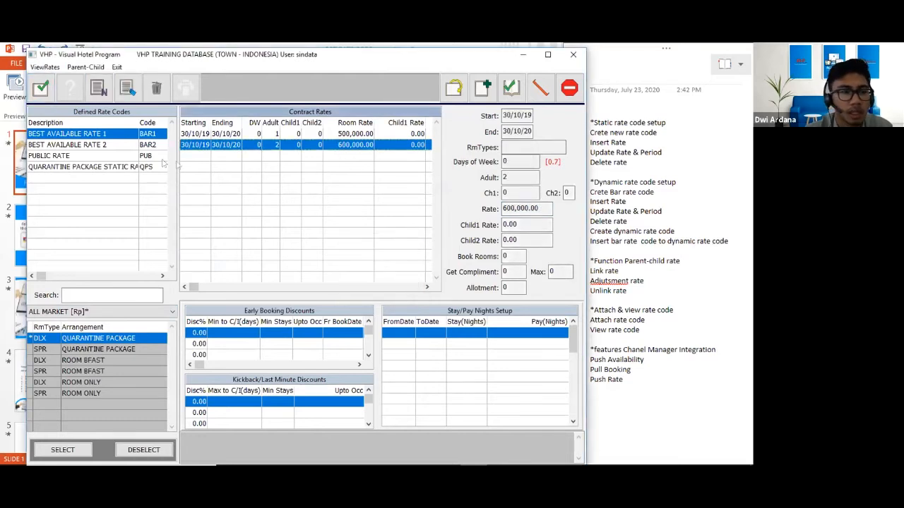
click(108, 145)
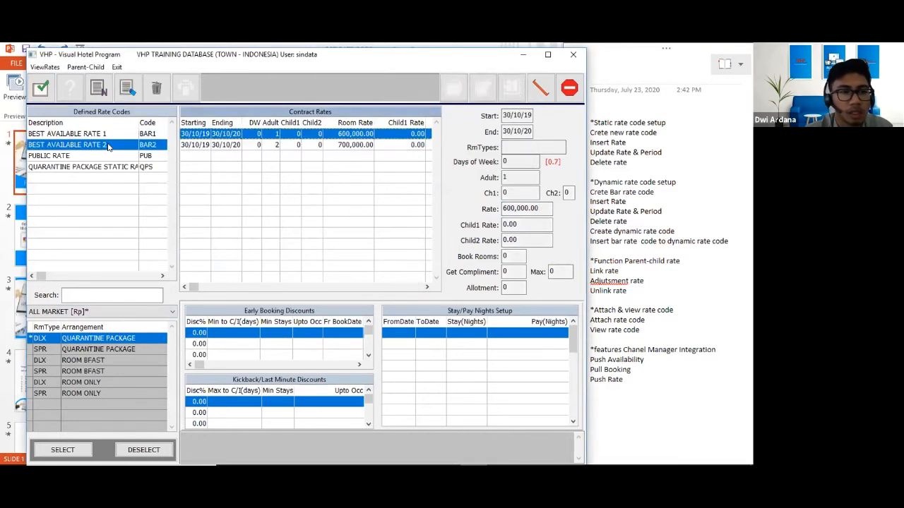
click(342, 146)
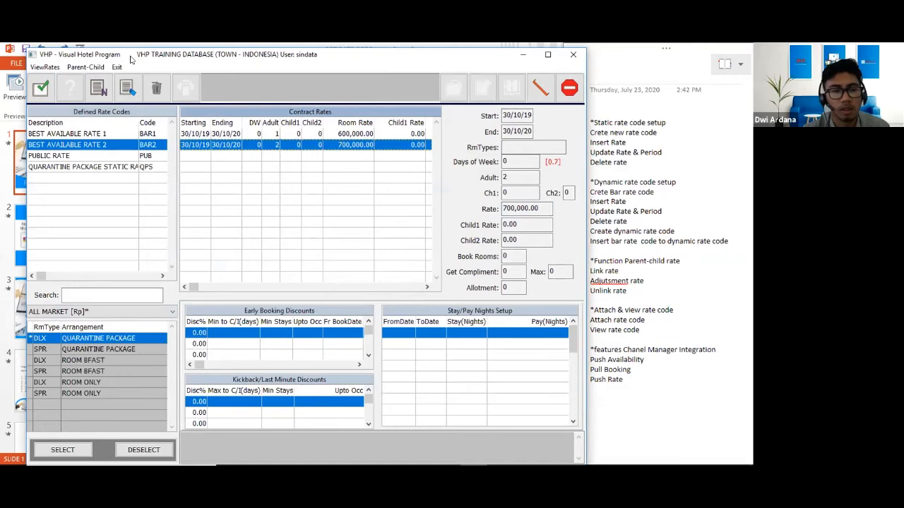
drag(130, 60, 125, 68)
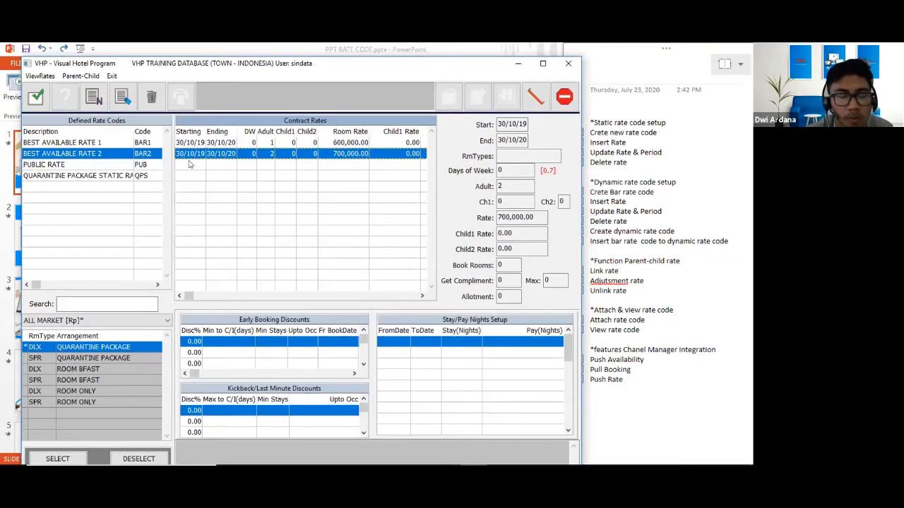
click(92, 143)
click(99, 153)
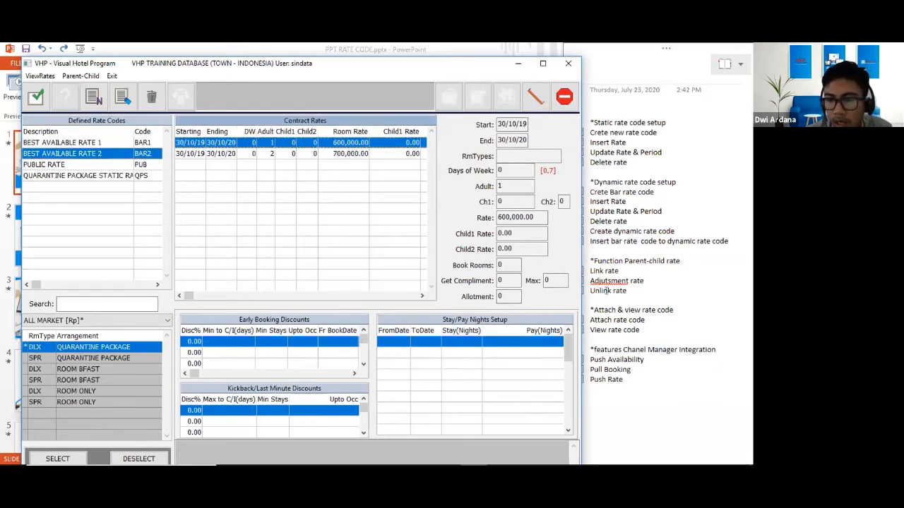
drag(474, 65, 460, 62)
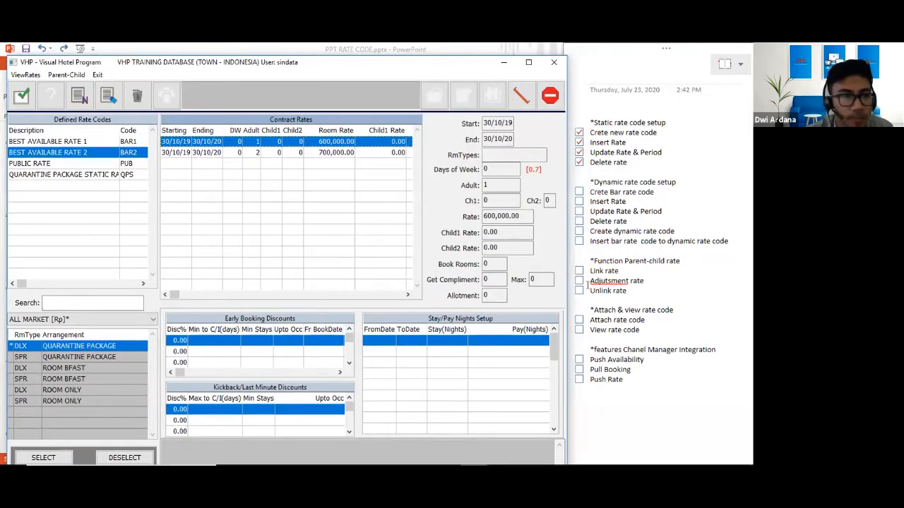
Unlink the BAR2 rate code from parent rate code BAR1, confirm, and recheck both codes' contract rates
right_click(85, 154)
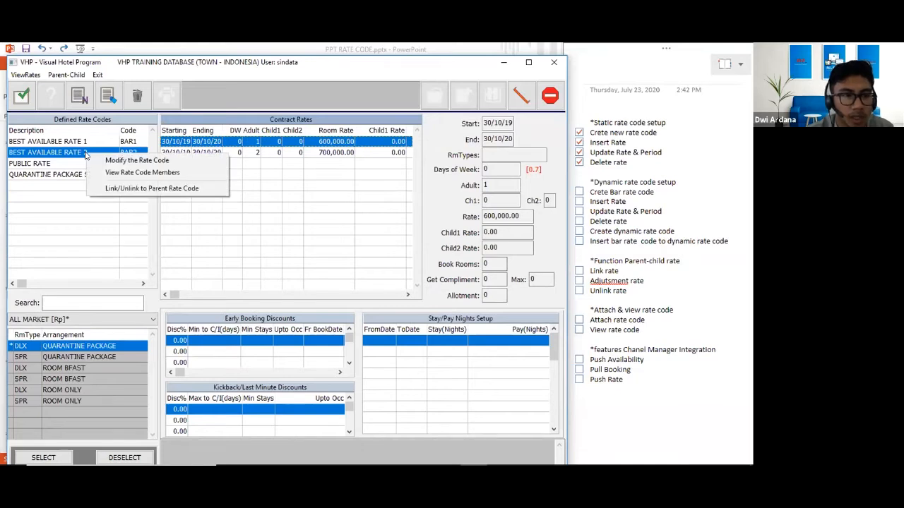
click(131, 189)
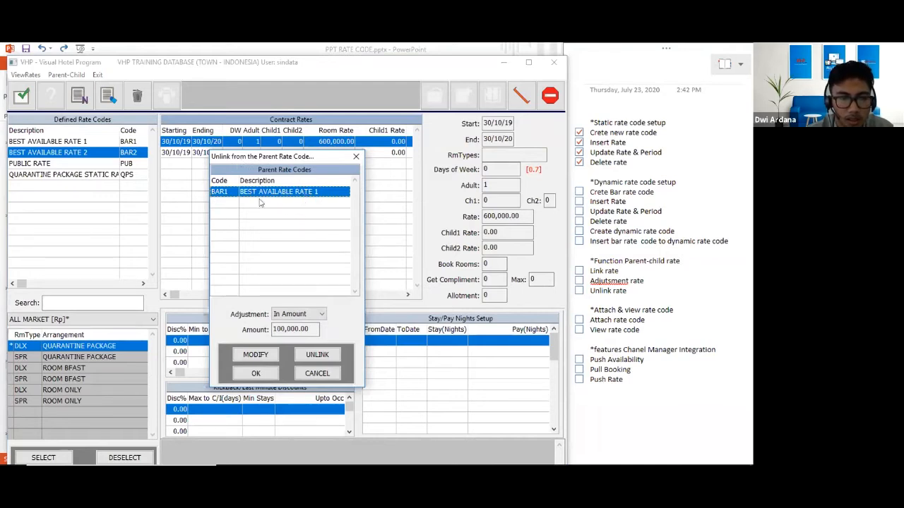
click(313, 355)
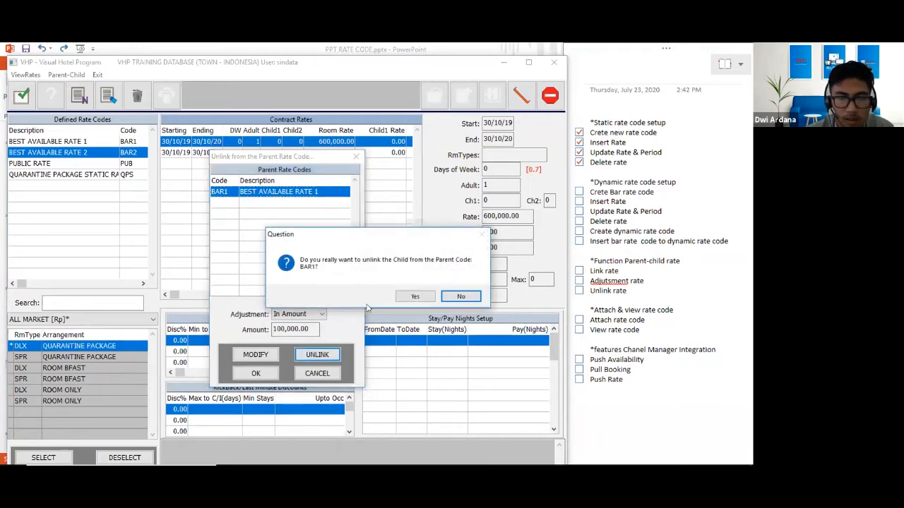
click(411, 296)
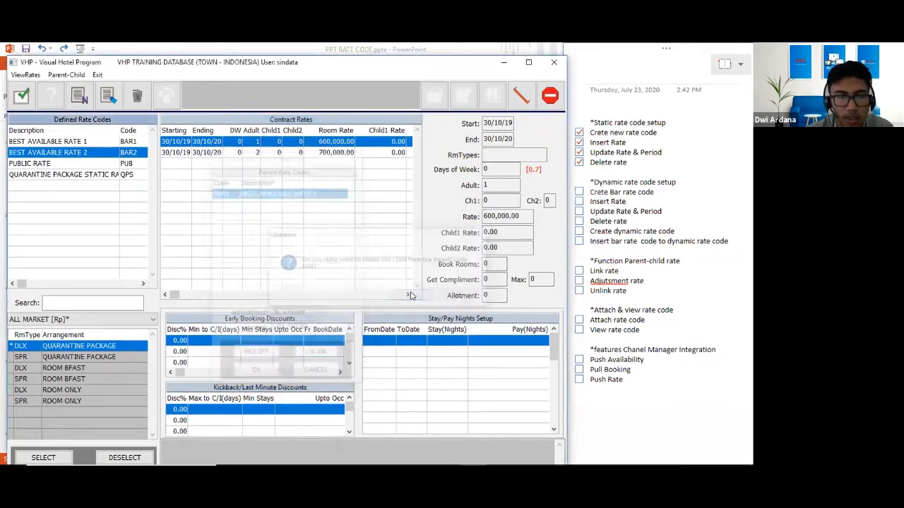
click(95, 142)
click(92, 154)
click(92, 153)
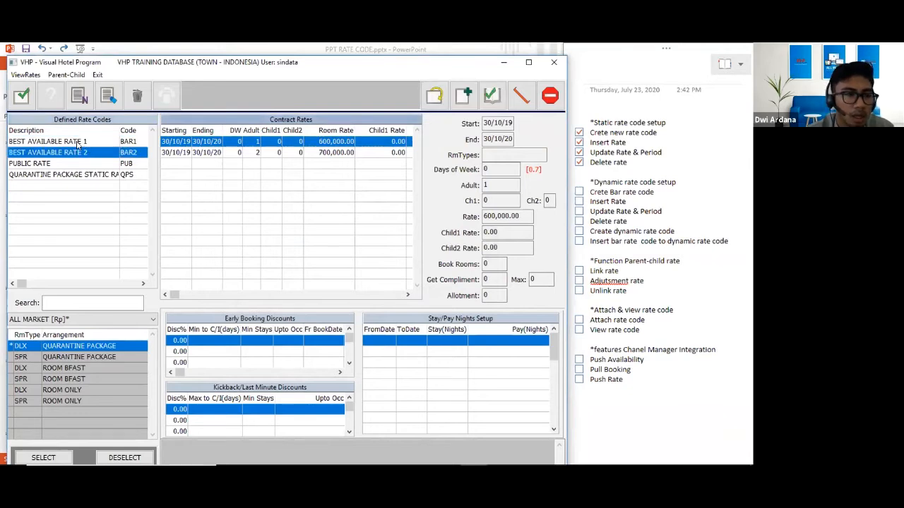
click(90, 142)
click(90, 153)
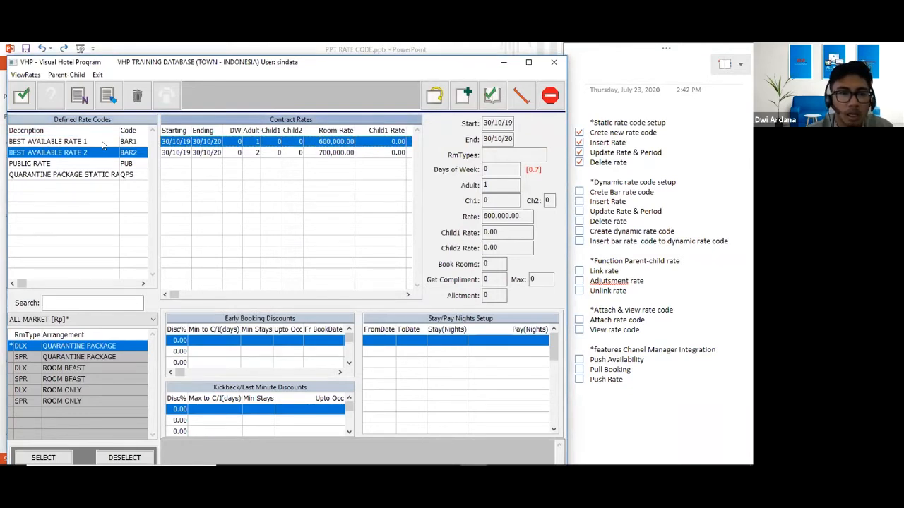
Set the room rate of BAR1's 2-adult contract rate to 500,000.00 and save the change
click(103, 143)
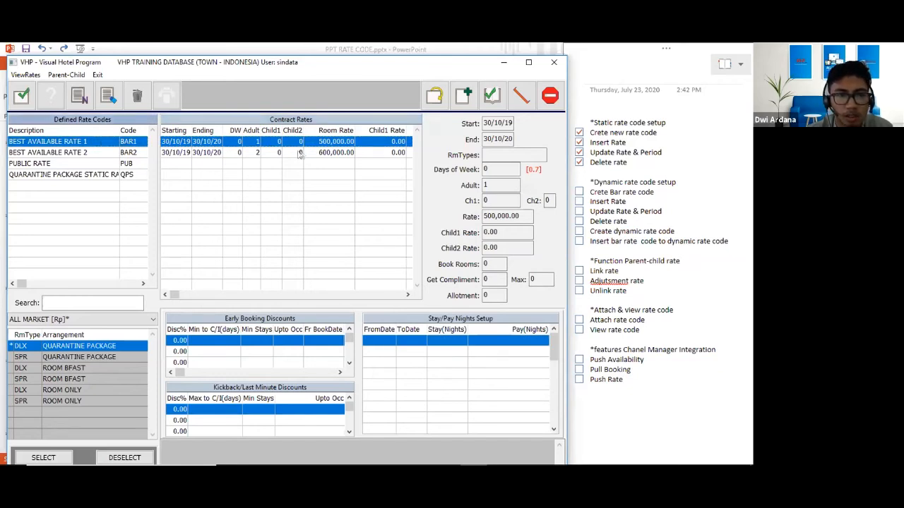
click(325, 153)
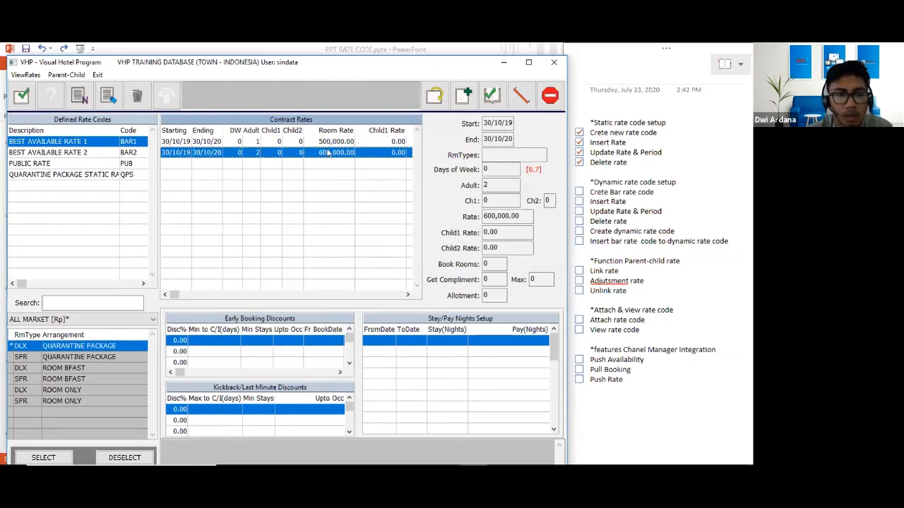
click(109, 95)
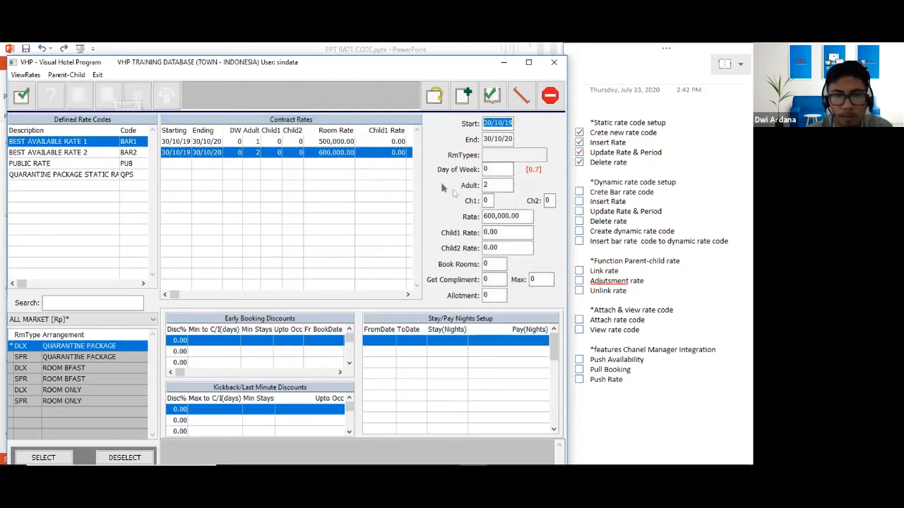
click(487, 218)
key(BackSpace)
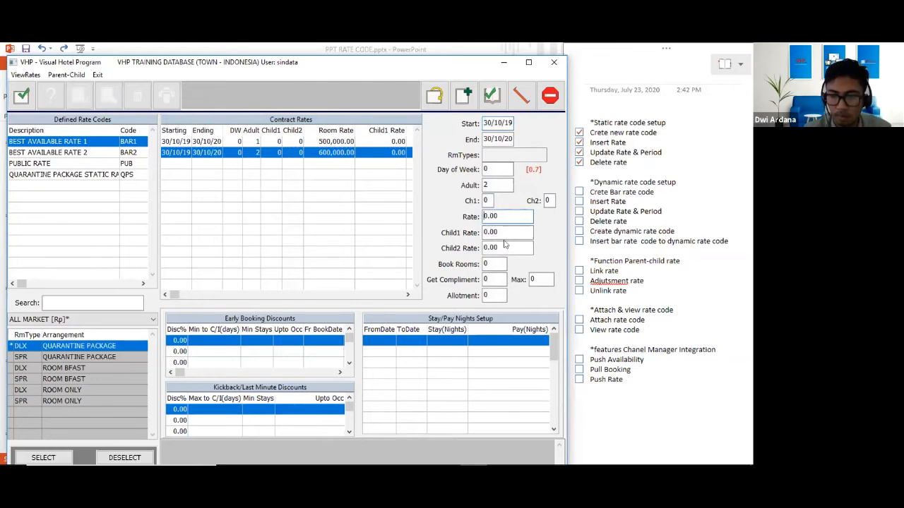
text(500,000)
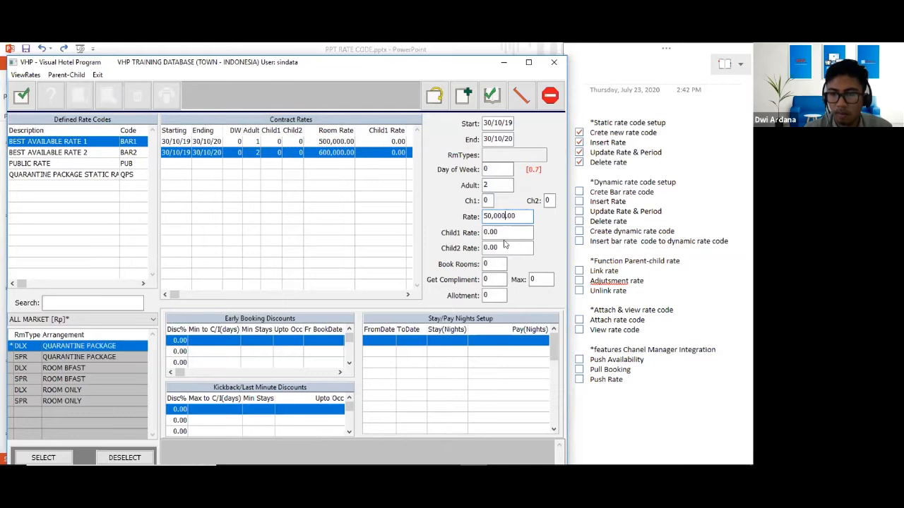
click(21, 96)
click(389, 291)
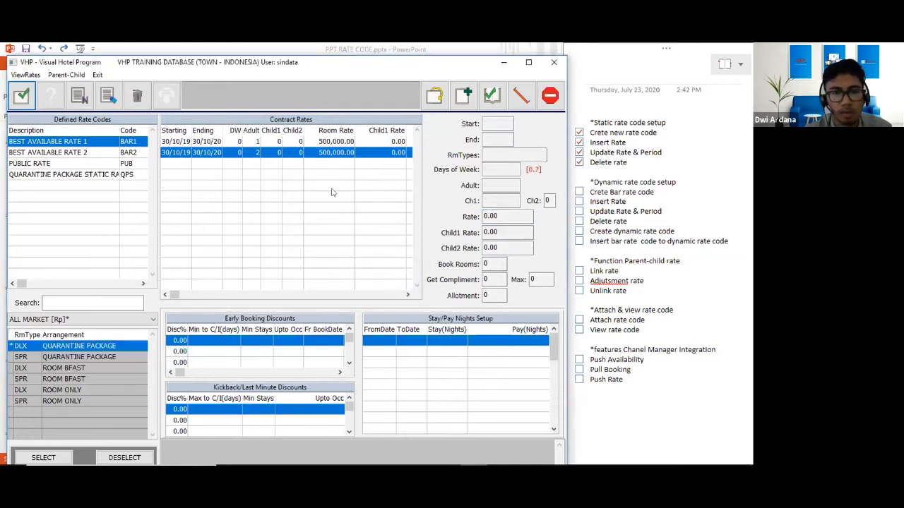
Set the room rate of BAR2's 2-adult contract rate to 600,000.00, save it, and recheck BAR1's rates
click(89, 153)
click(328, 157)
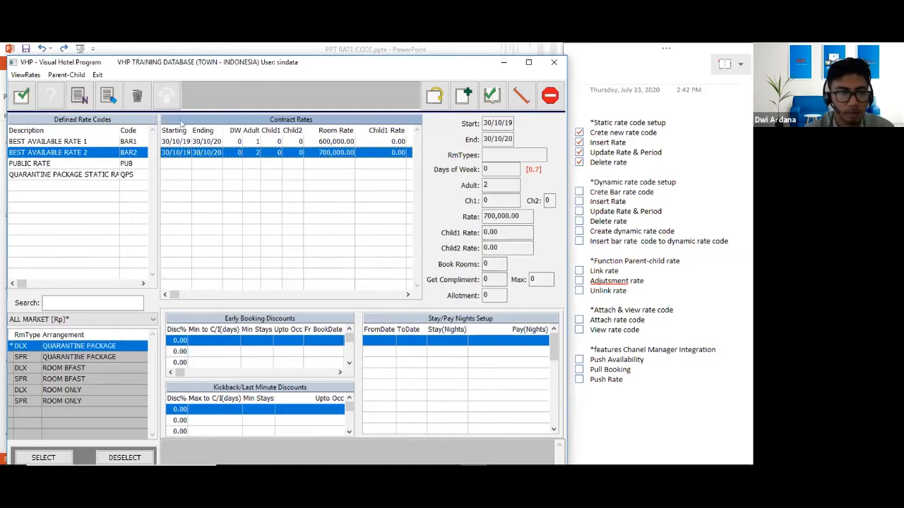
click(113, 103)
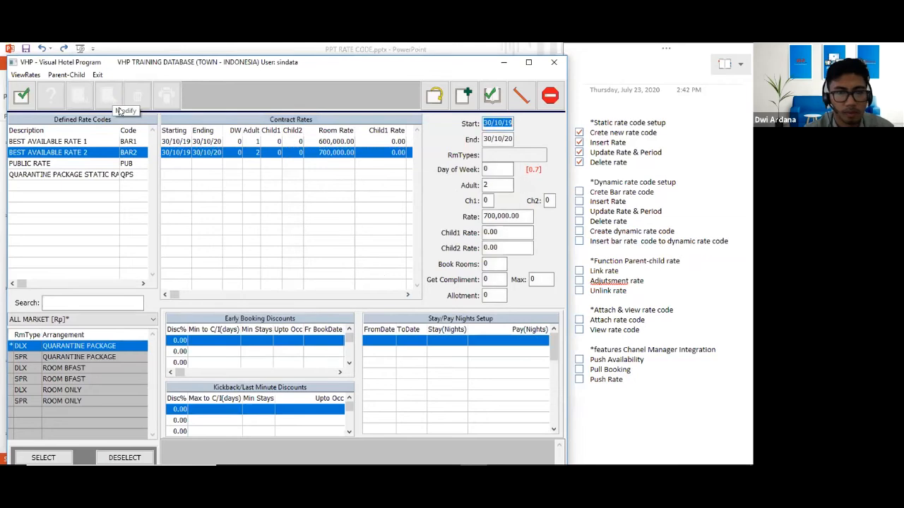
click(487, 217)
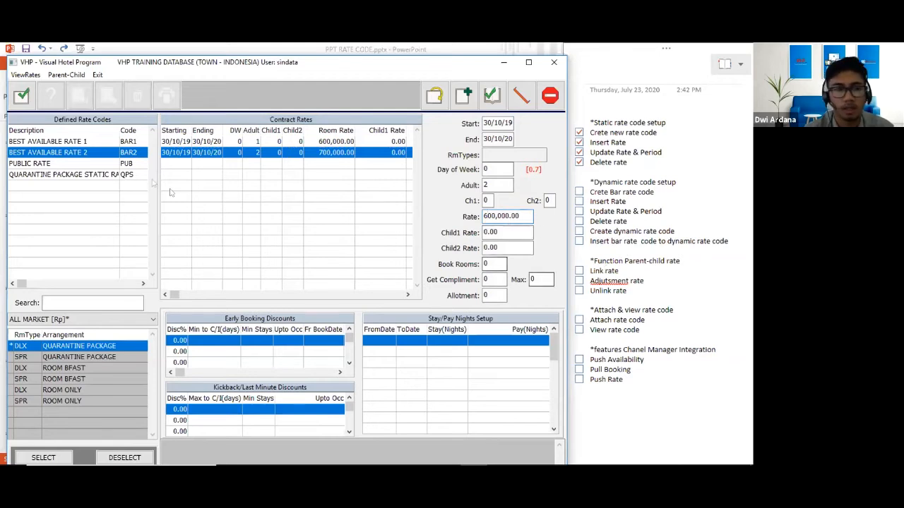
click(21, 95)
click(407, 290)
click(70, 142)
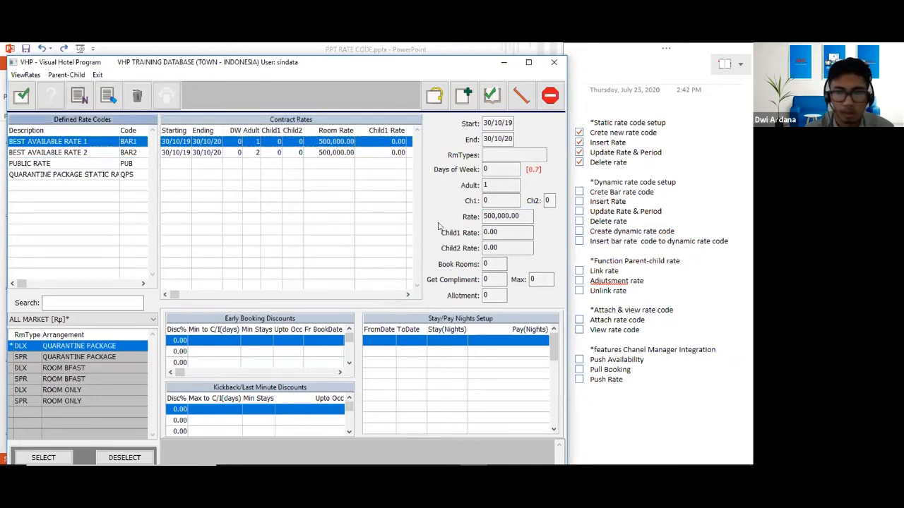
In the notes checklist, mark Crete Bar rate code, Insert Rate, Update Rate & Period, Link rate, Adjutsment rate and Unlink rate as done
click(579, 192)
click(579, 202)
click(579, 212)
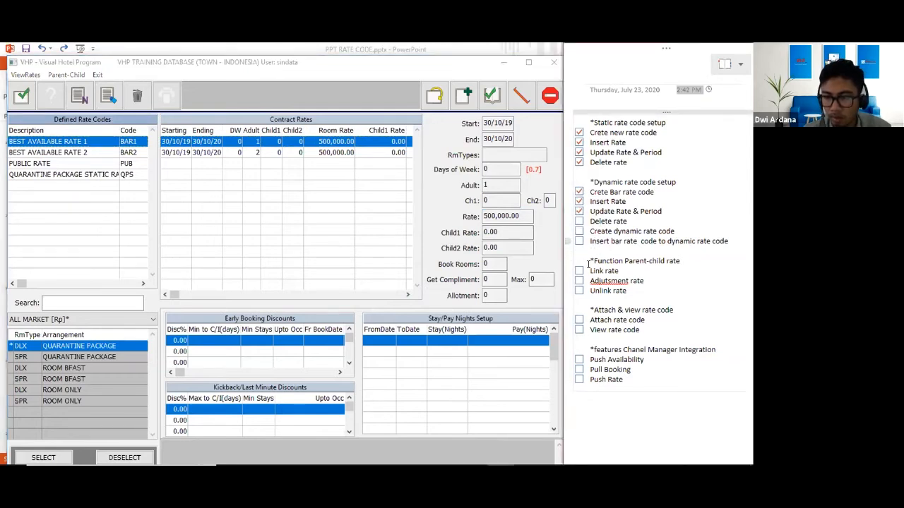
click(579, 280)
click(579, 290)
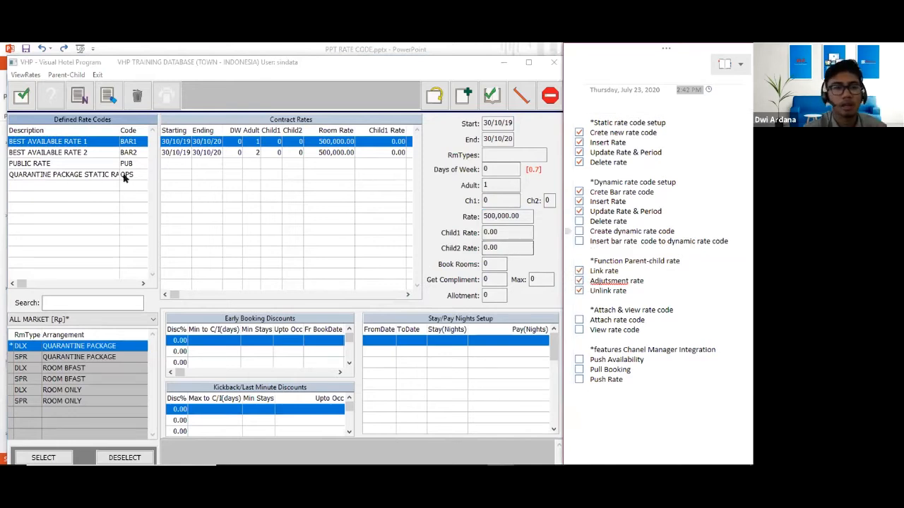
Check the contract rates of BAR1 and BAR2, and delete BAR2's 2-adult contract rate, confirming the removal
click(109, 154)
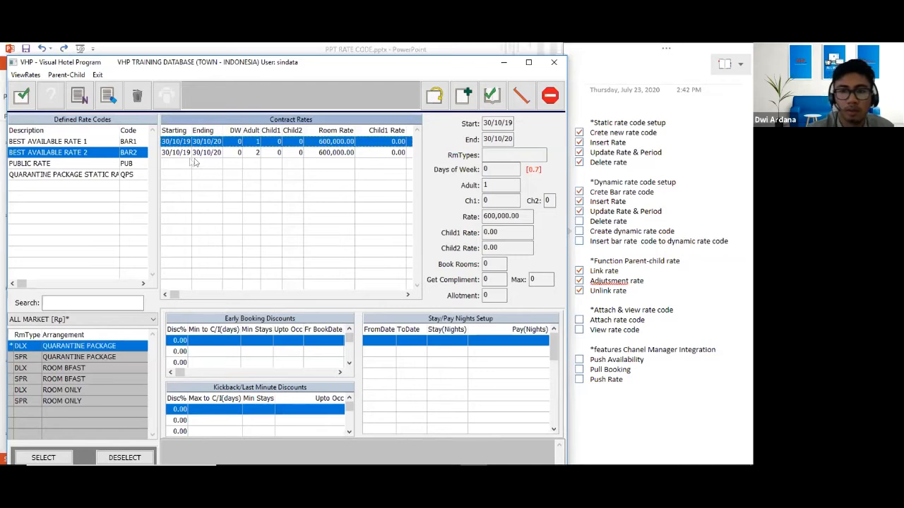
click(99, 140)
click(101, 154)
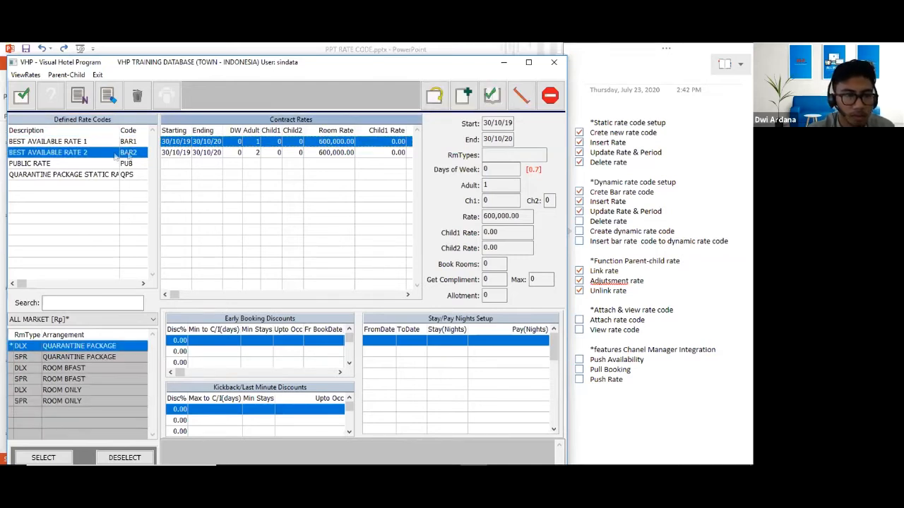
click(332, 153)
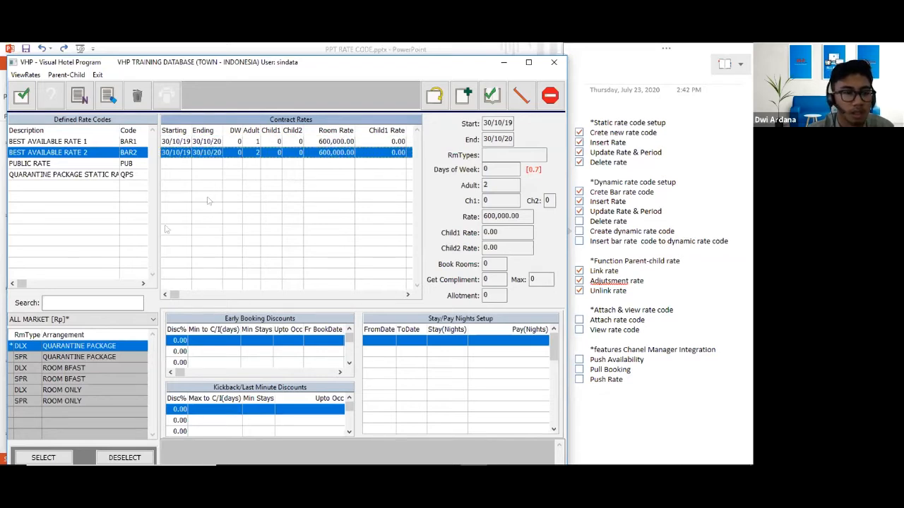
click(109, 319)
click(108, 331)
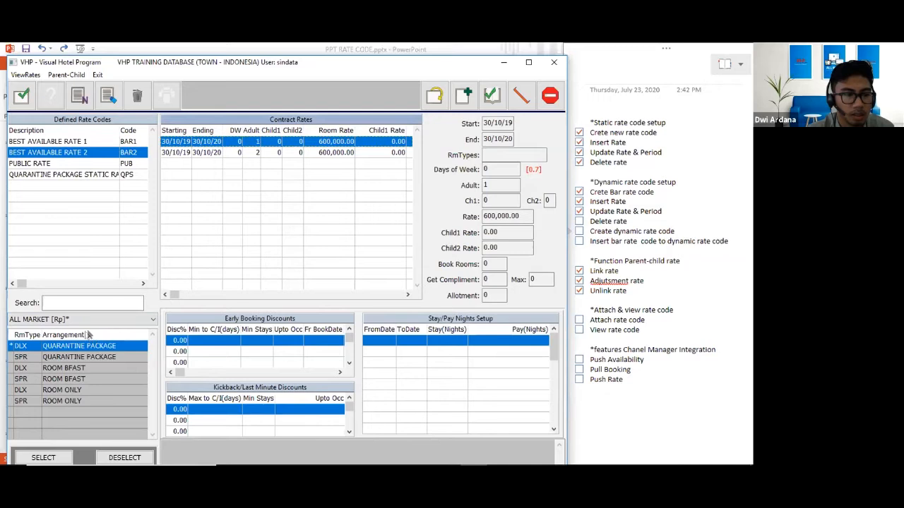
click(178, 155)
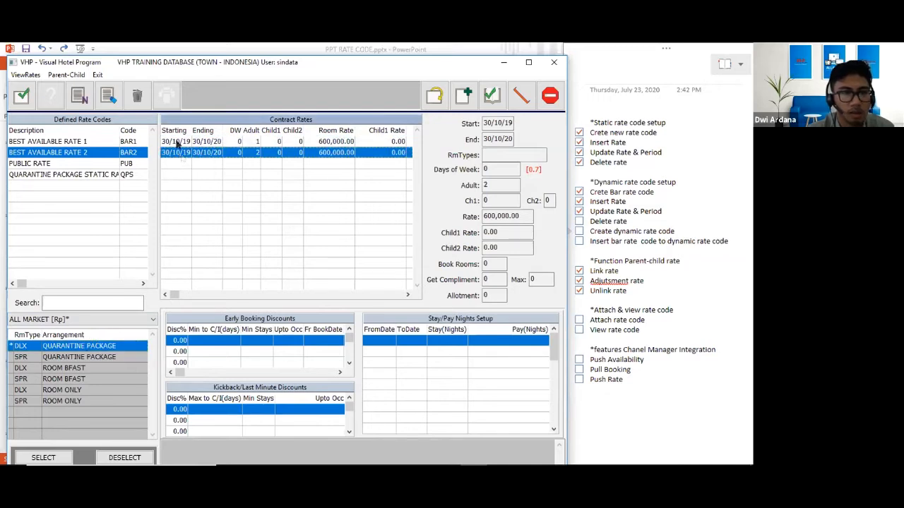
click(137, 96)
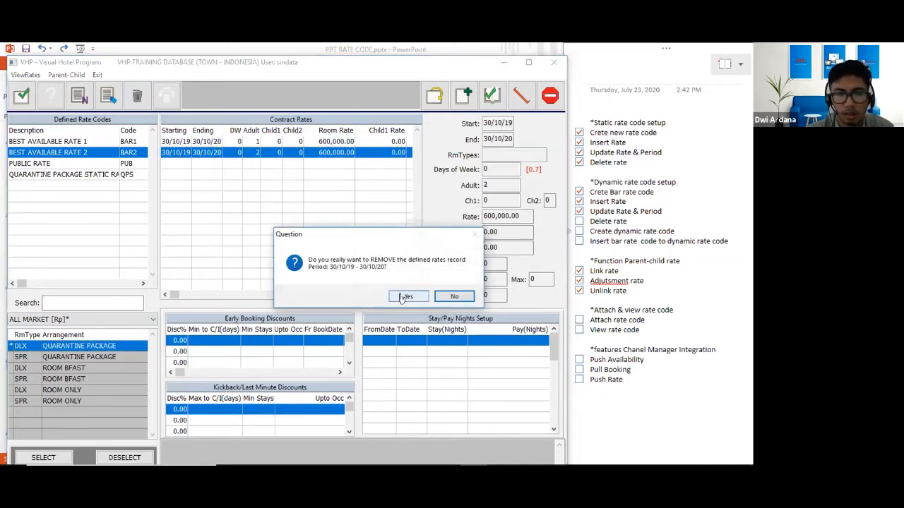
click(405, 297)
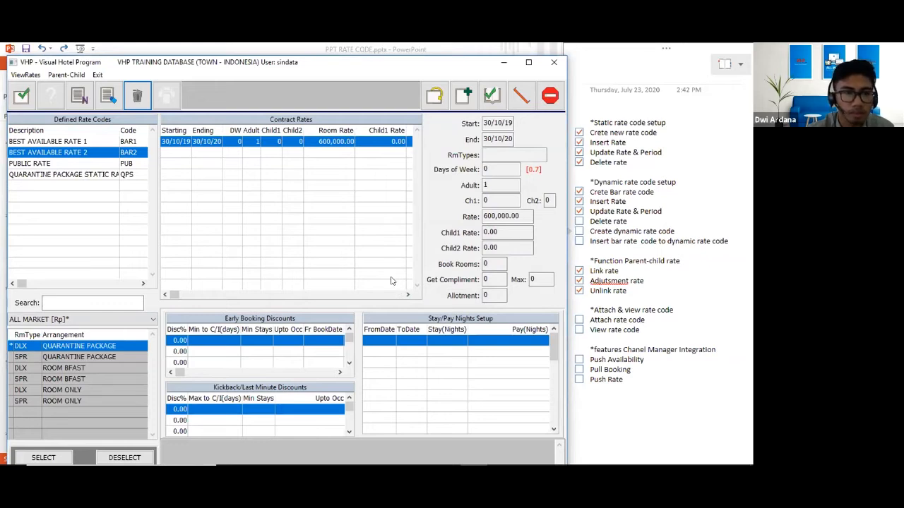
Delete BAR1's 2-adult contract rate, and mark Delete rate as done under Dynamic rate code setup in the notes checklist
click(82, 143)
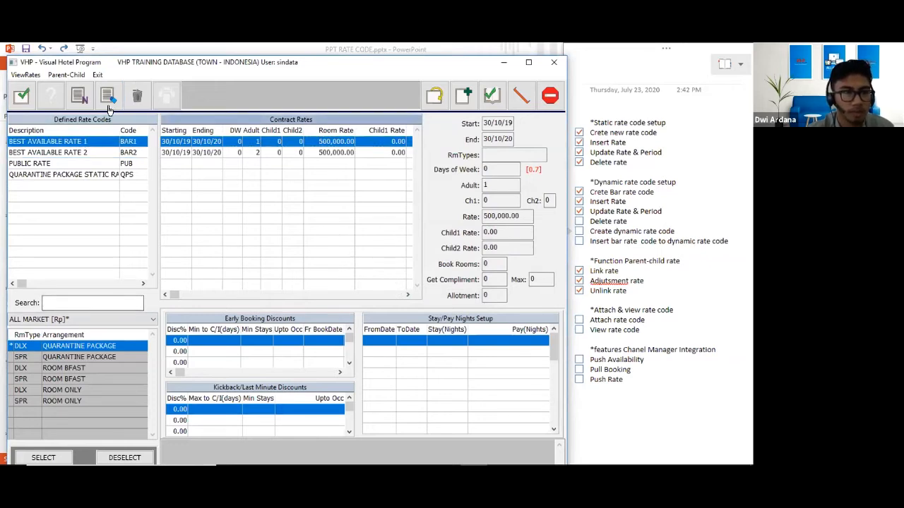
click(106, 101)
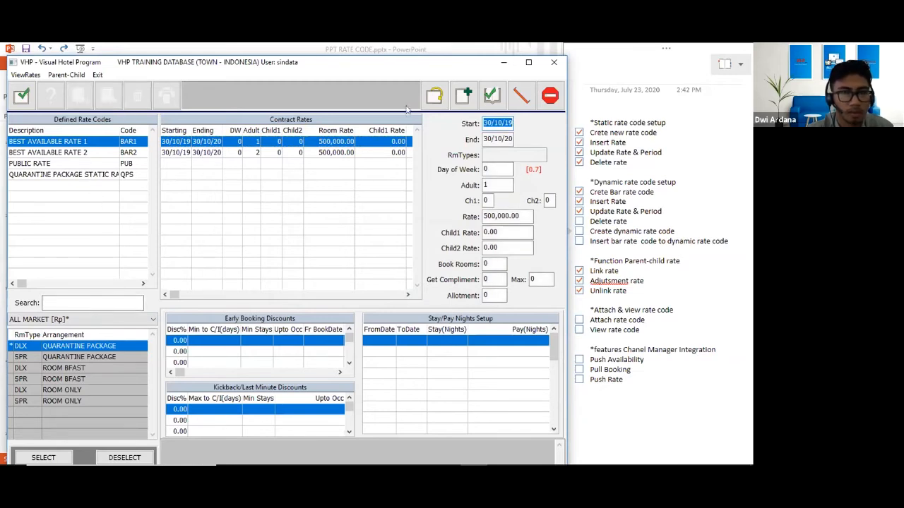
click(550, 94)
click(181, 152)
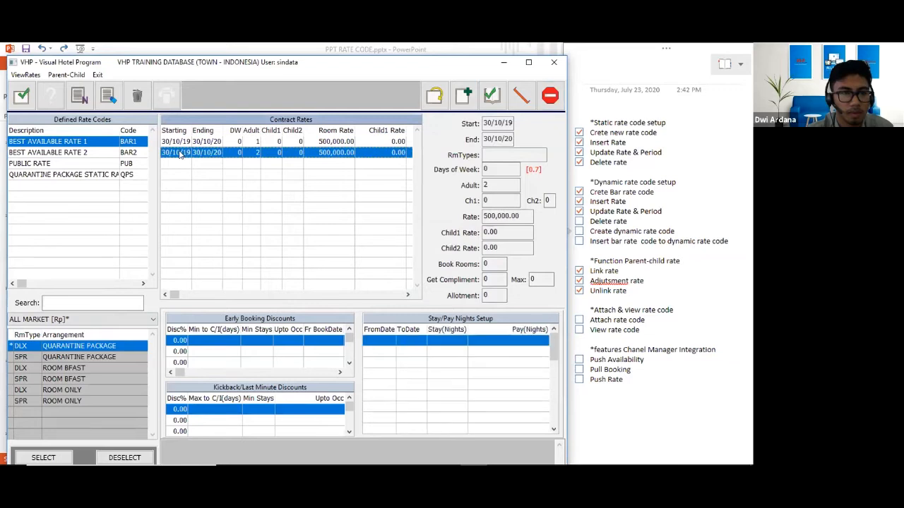
click(136, 101)
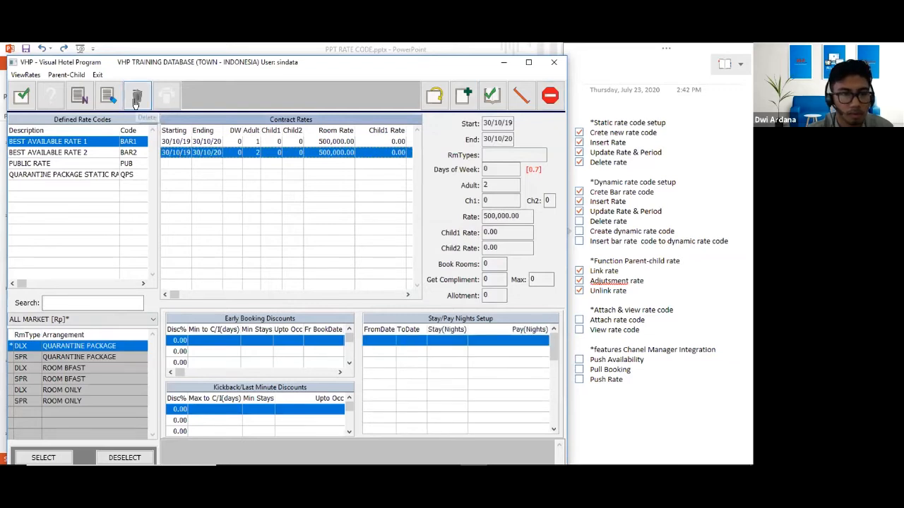
click(408, 296)
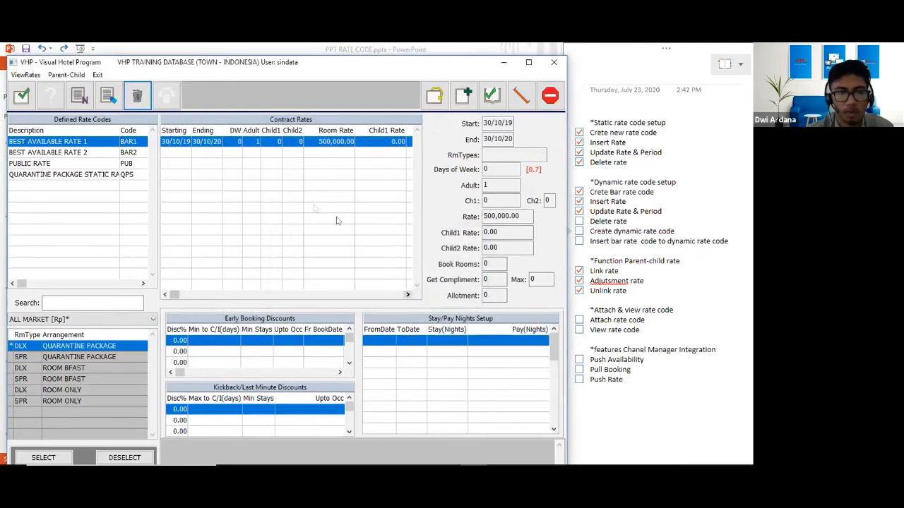
click(579, 221)
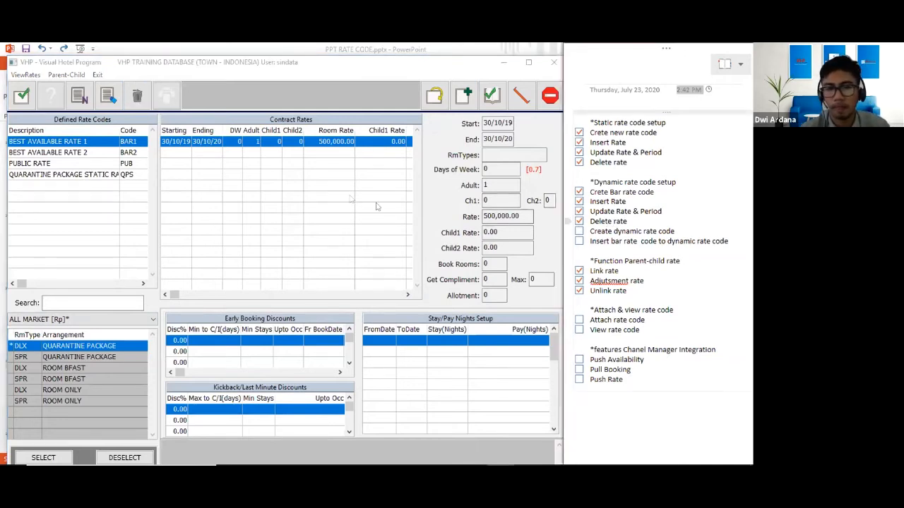
Create rate code QPD with the description QUARANTINE PACKAGE DYNAMIC RATE CODE and Dynamic Rate Applied enabled
click(88, 153)
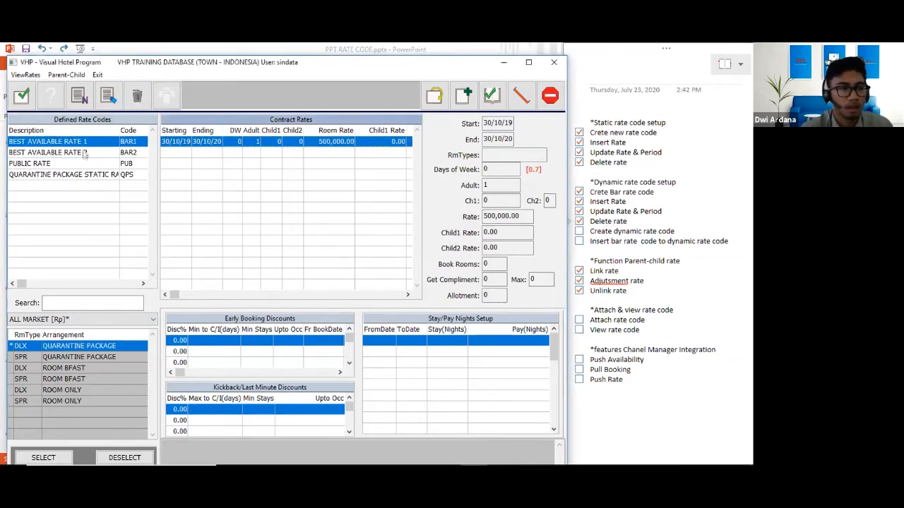
click(91, 141)
click(90, 152)
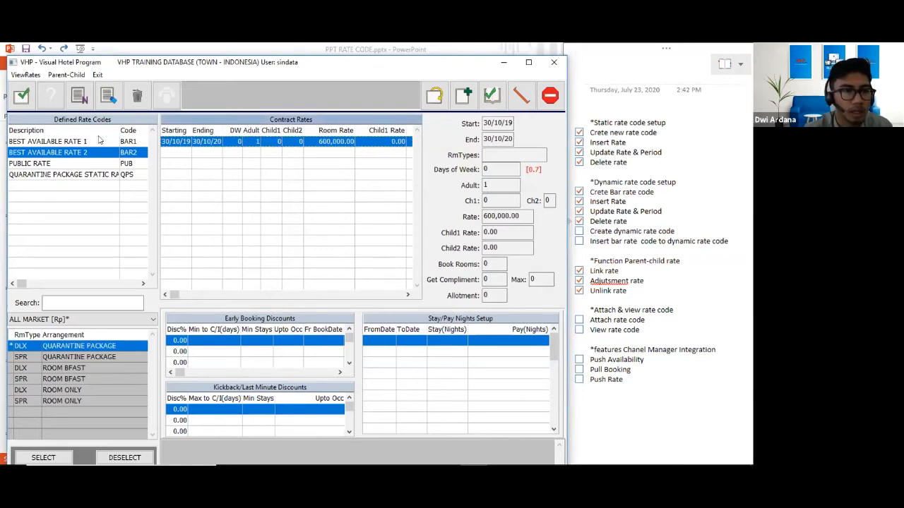
click(79, 94)
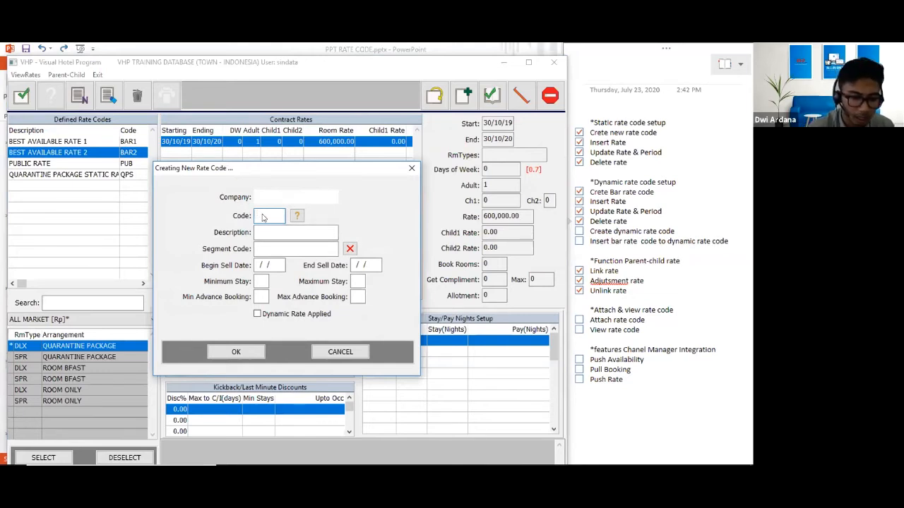
text(q)
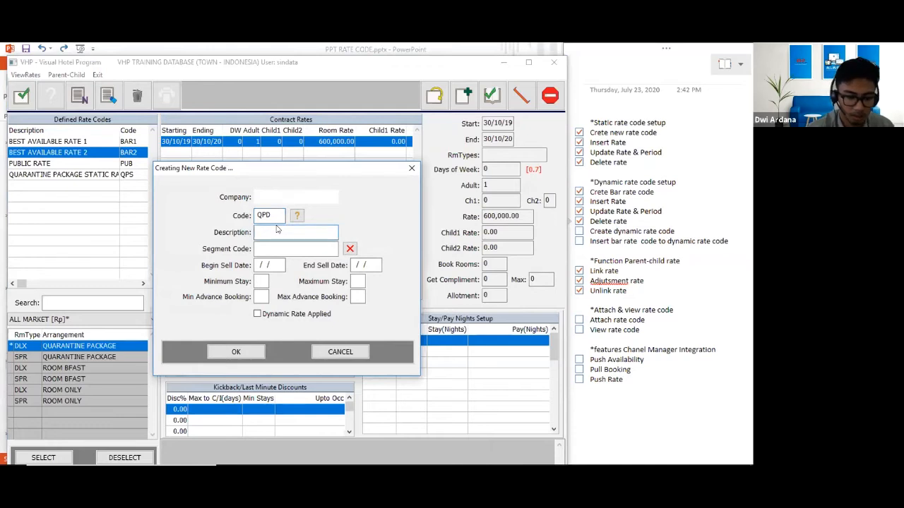
text(quarantin)
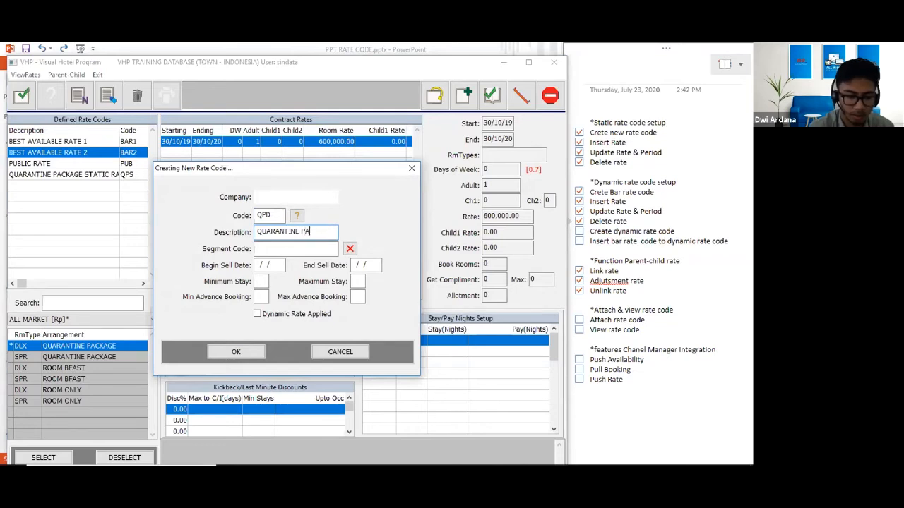
text(e package dyna)
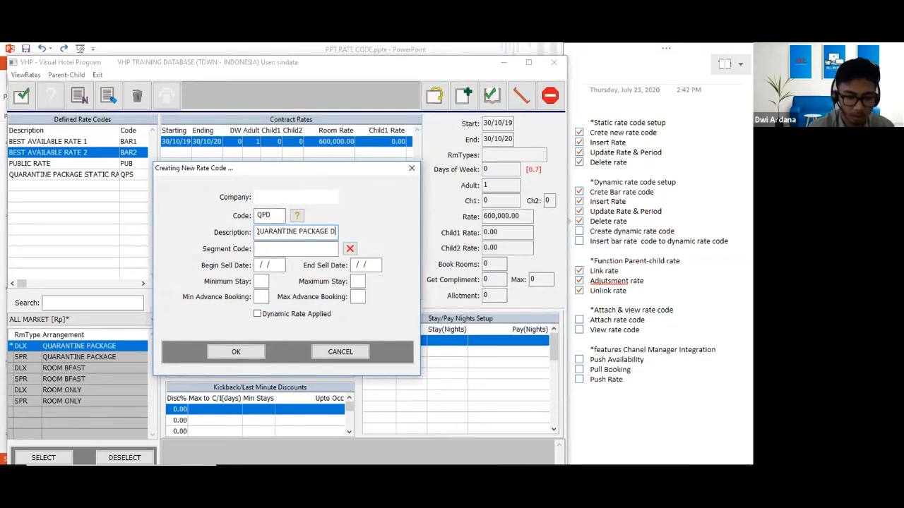
text(mic rate code)
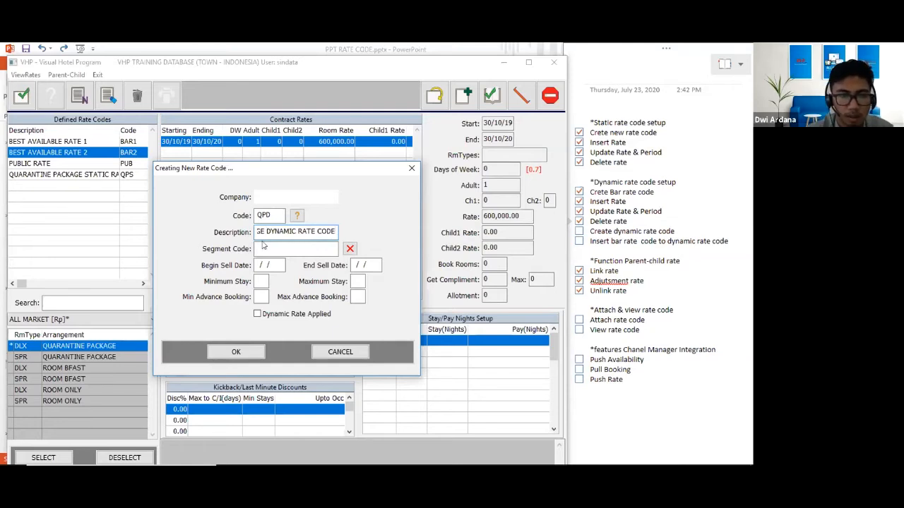
click(257, 314)
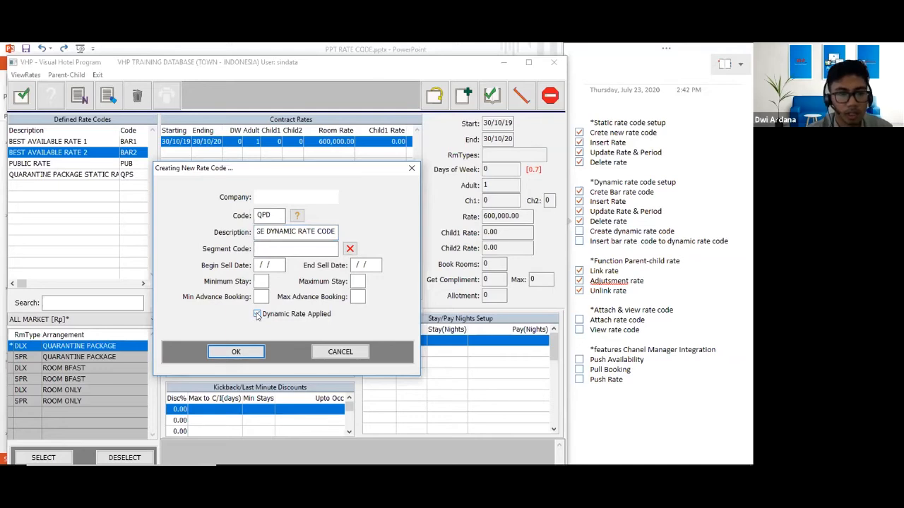
click(250, 352)
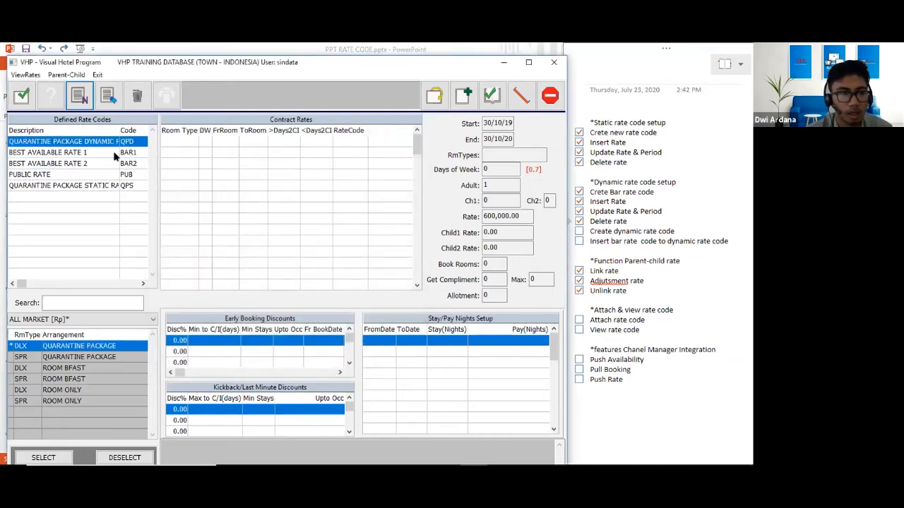
Compare the contract rate details of the dynamic code QPD with those of the BAR1 and BAR2 rate codes
click(106, 152)
click(108, 165)
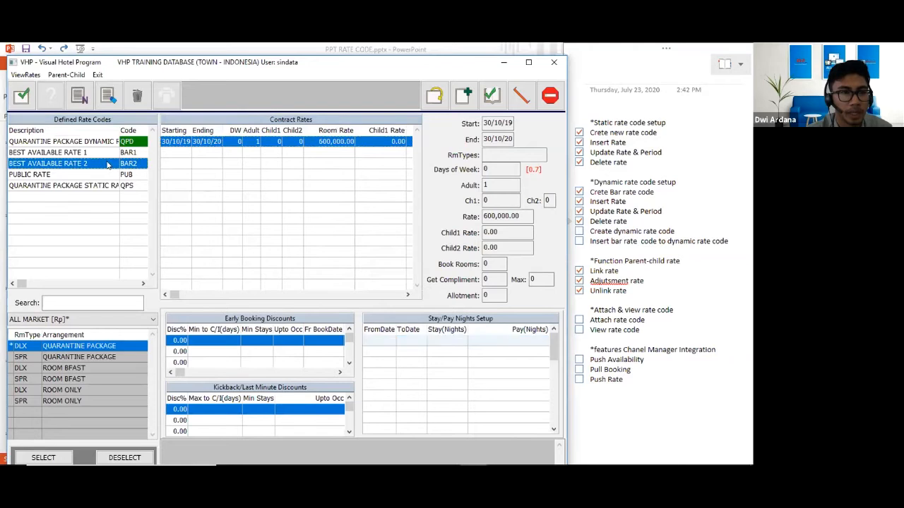
click(100, 154)
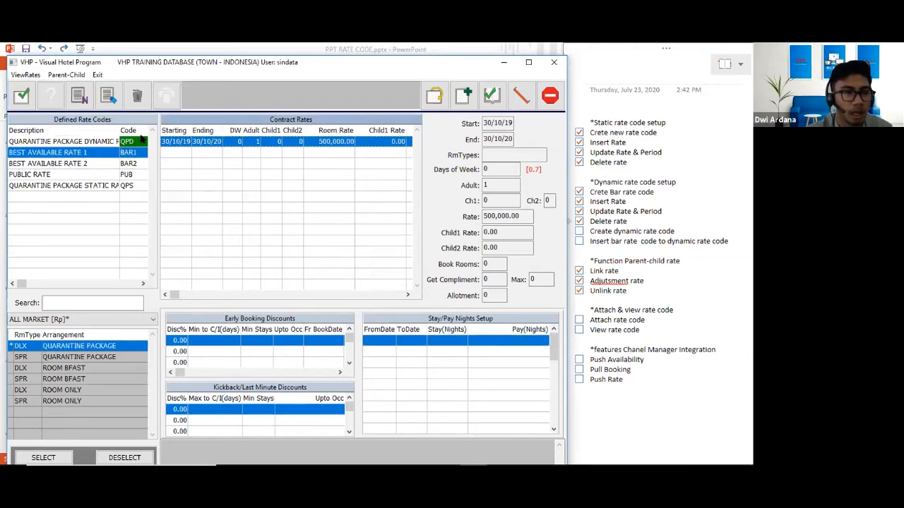
click(137, 141)
click(115, 153)
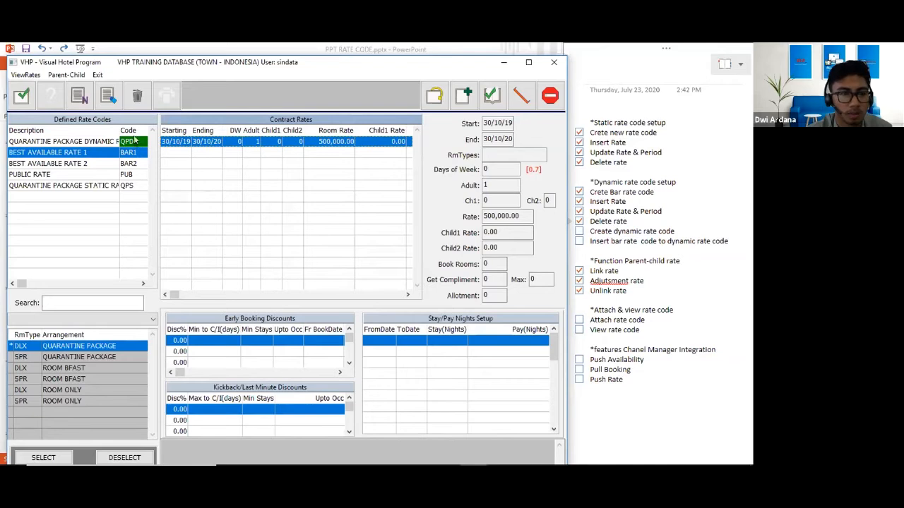
click(110, 141)
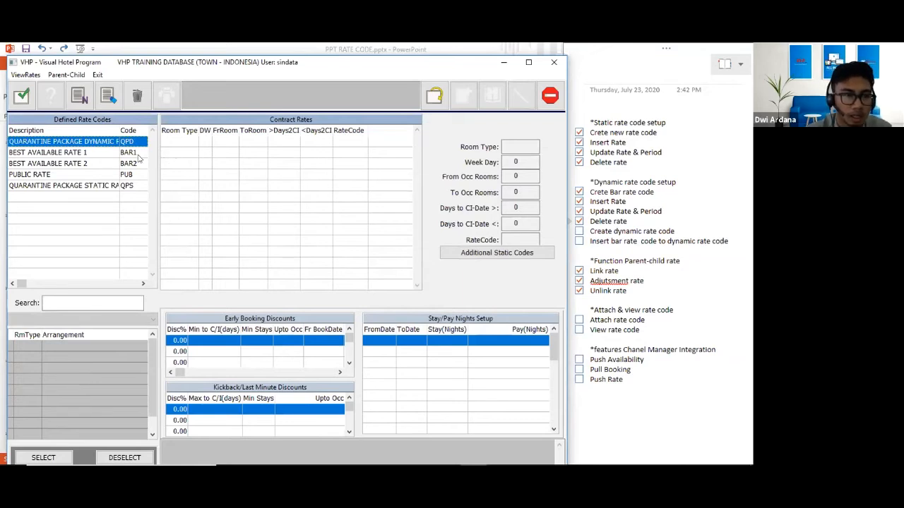
click(90, 152)
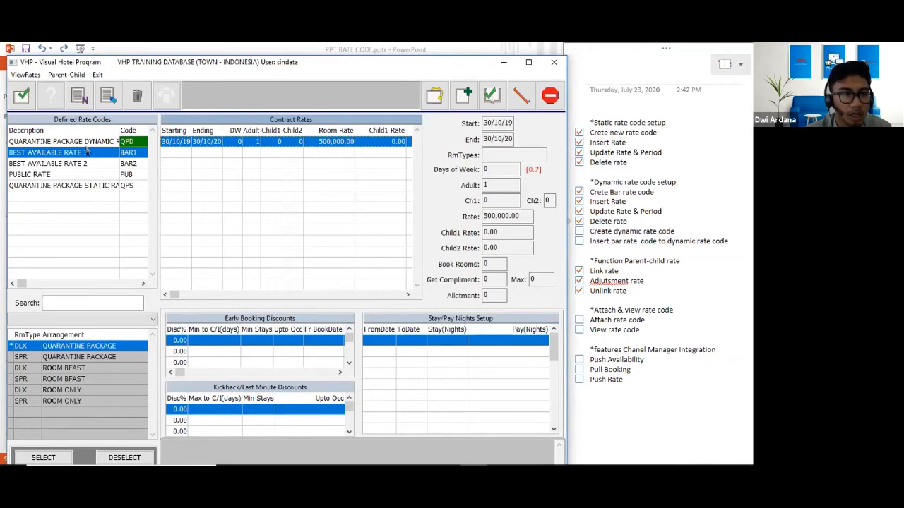
Start inserting a contract rate for the QPD rate code and choose Deluxe (DLXD) as its room type
click(97, 142)
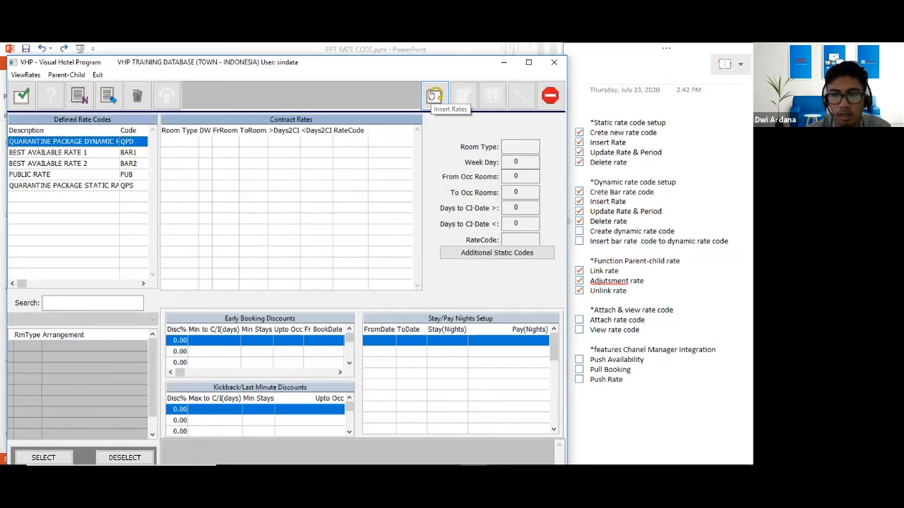
click(434, 95)
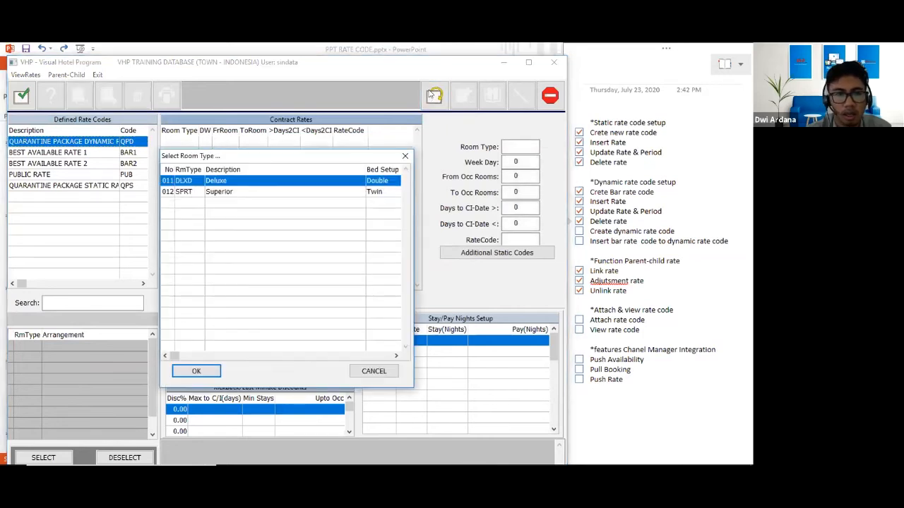
drag(283, 156, 309, 139)
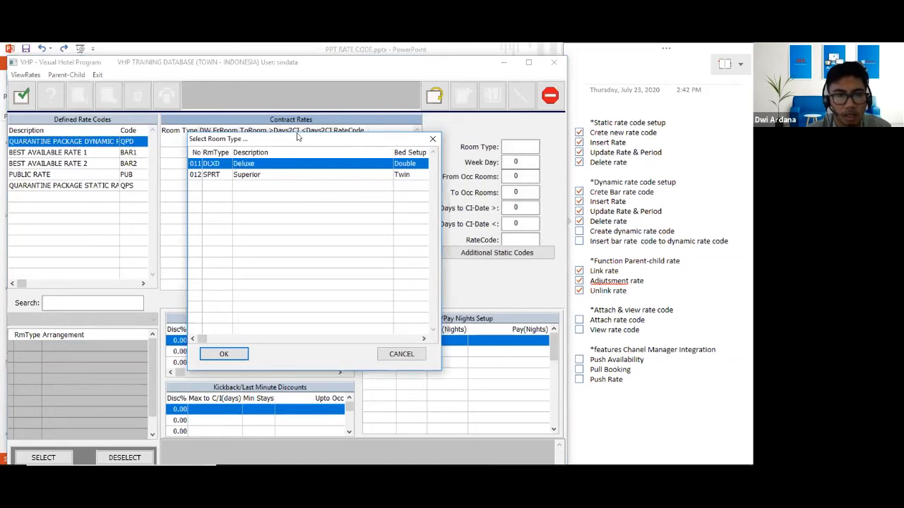
drag(297, 135, 291, 137)
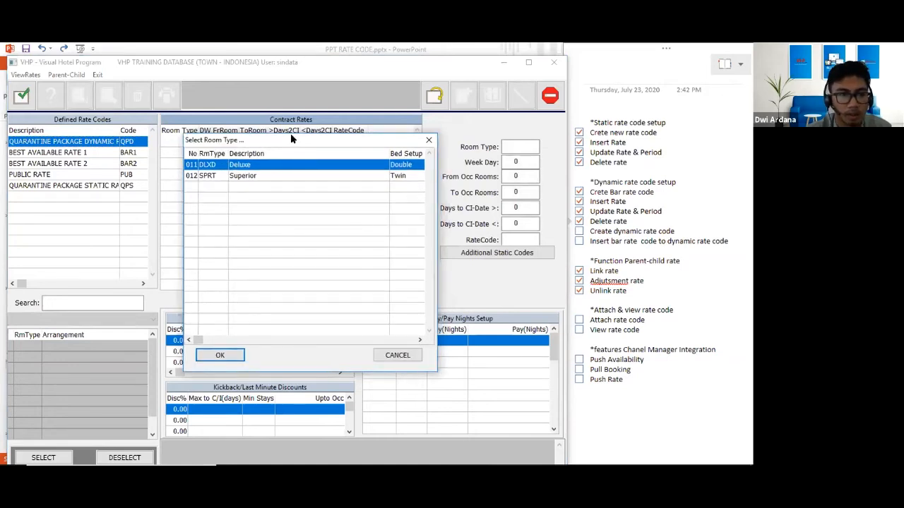
drag(291, 139, 257, 157)
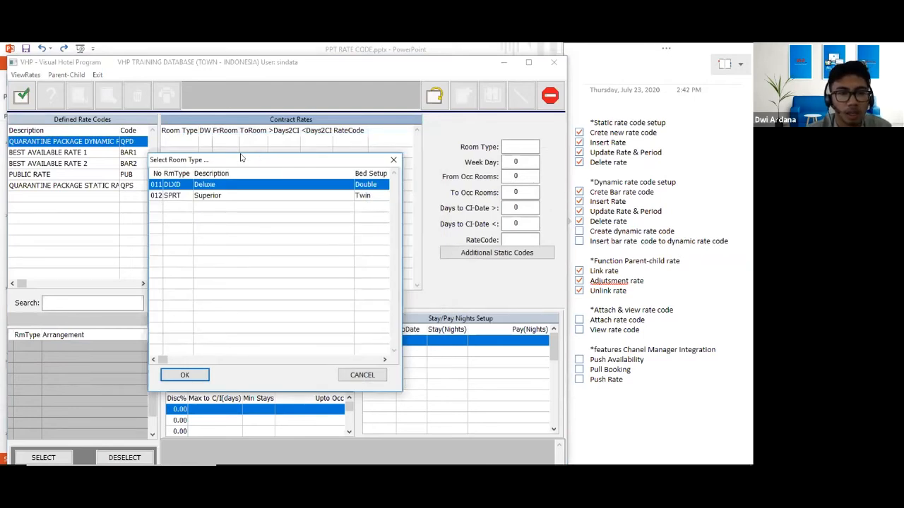
drag(252, 163, 278, 157)
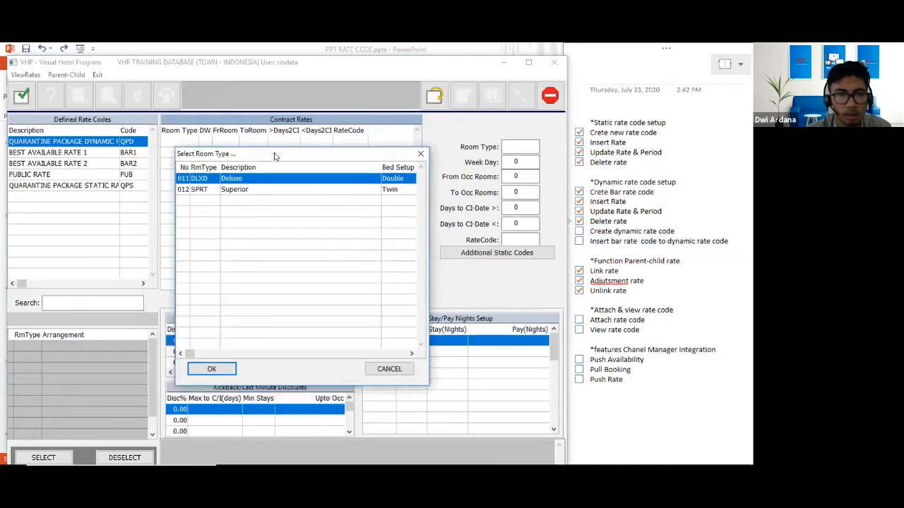
click(241, 179)
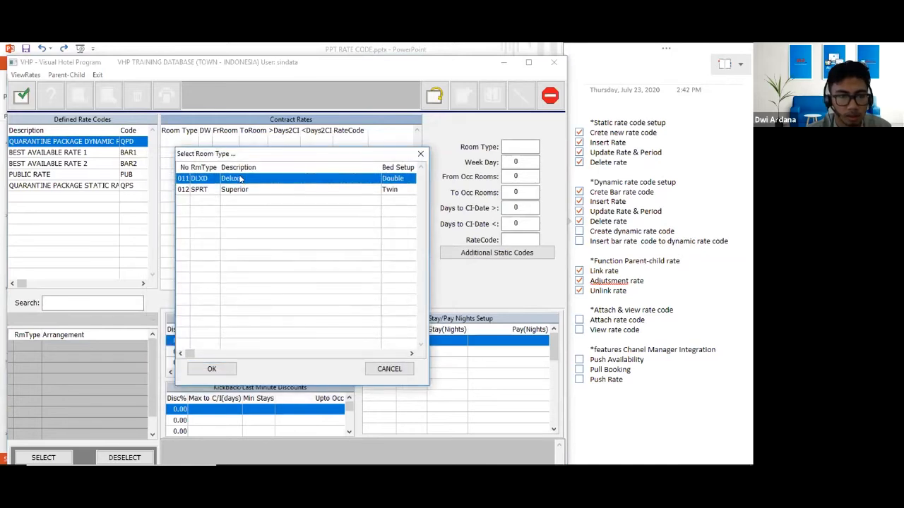
click(212, 369)
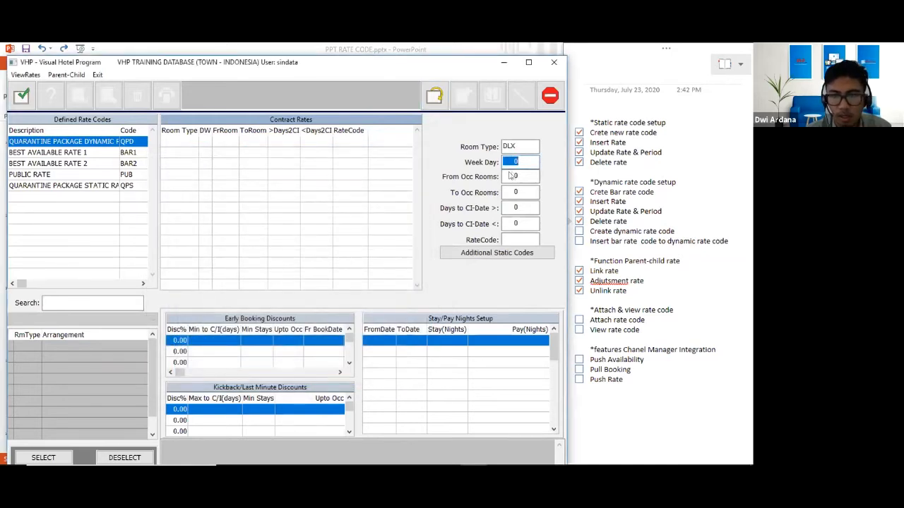
Complete QPD's DLX contract rate for 0 to 3 occupied rooms with rate code BAR1 and save it
click(516, 182)
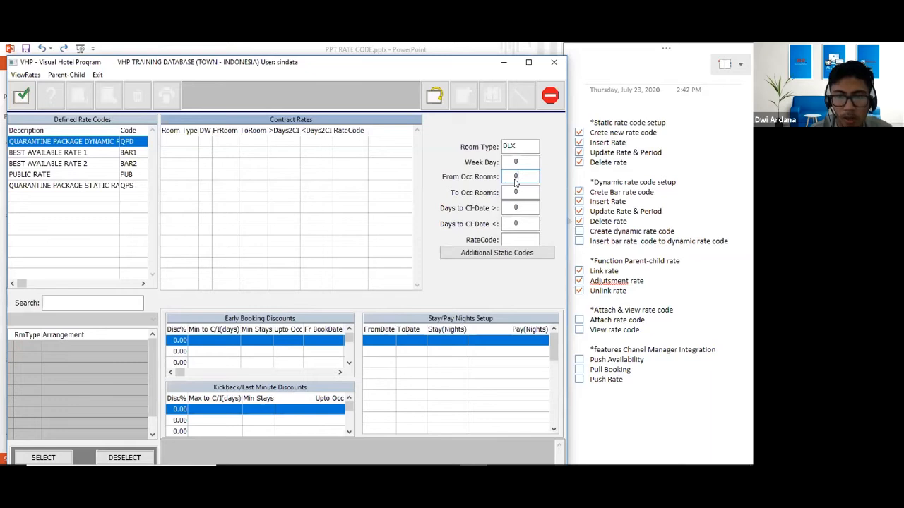
key(Tab)
text(3)
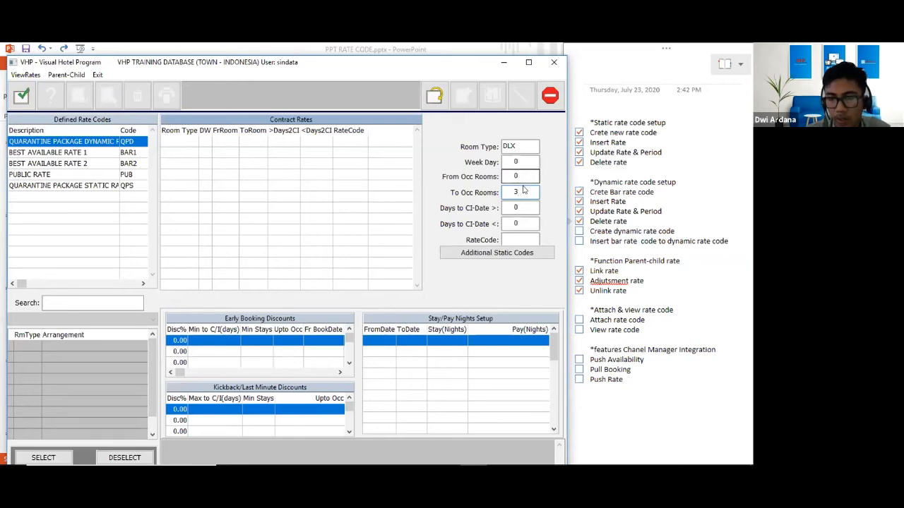
click(507, 241)
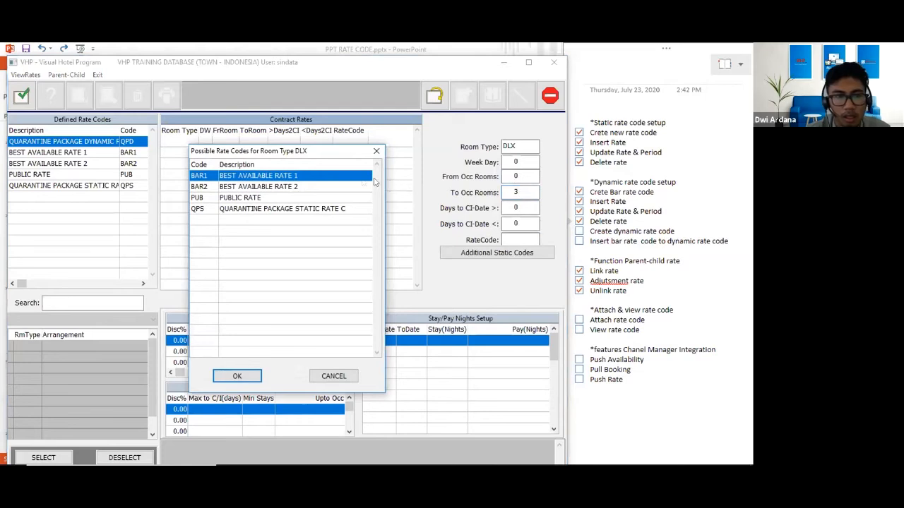
click(226, 176)
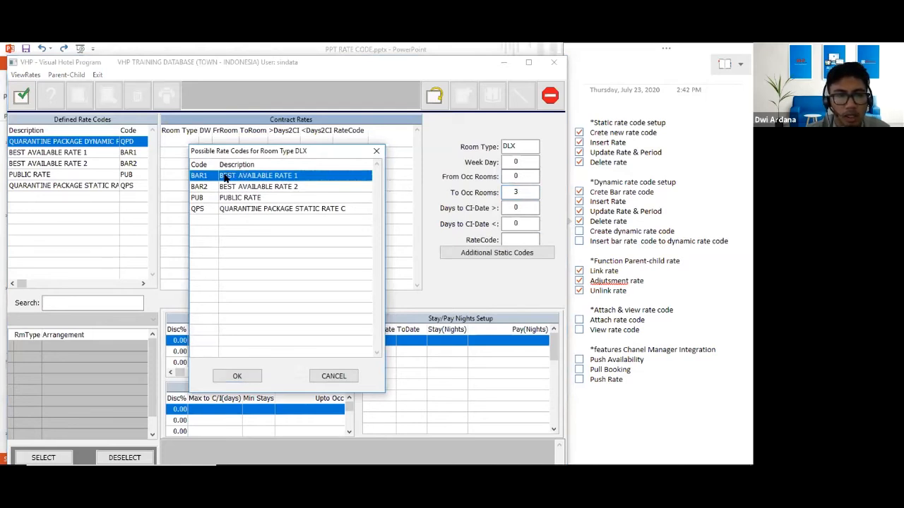
click(237, 375)
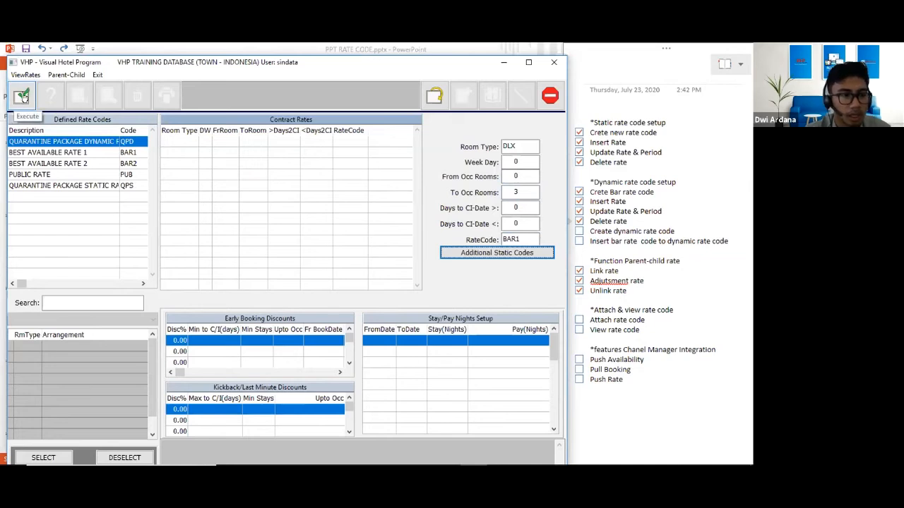
click(24, 97)
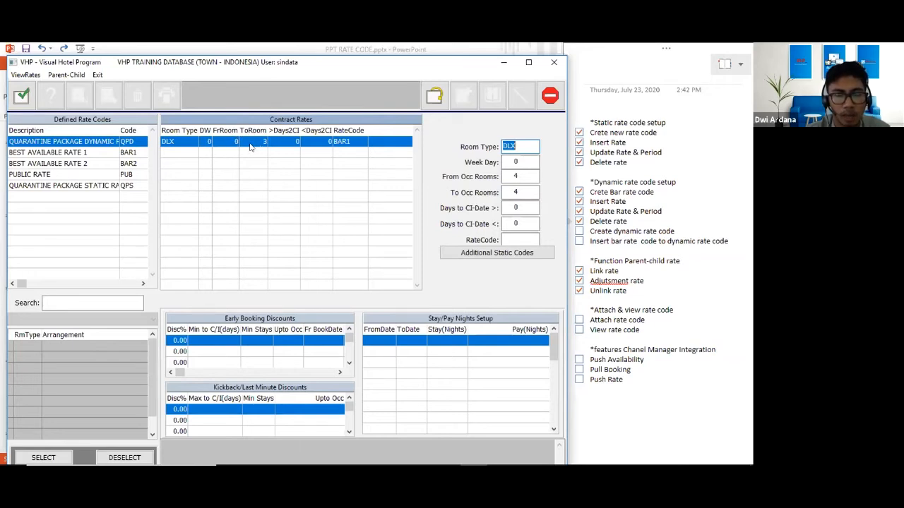
Add a second DLX contract rate to QPD for 4 to 6 occupied rooms with rate code BAR2, and end the insertion
click(346, 144)
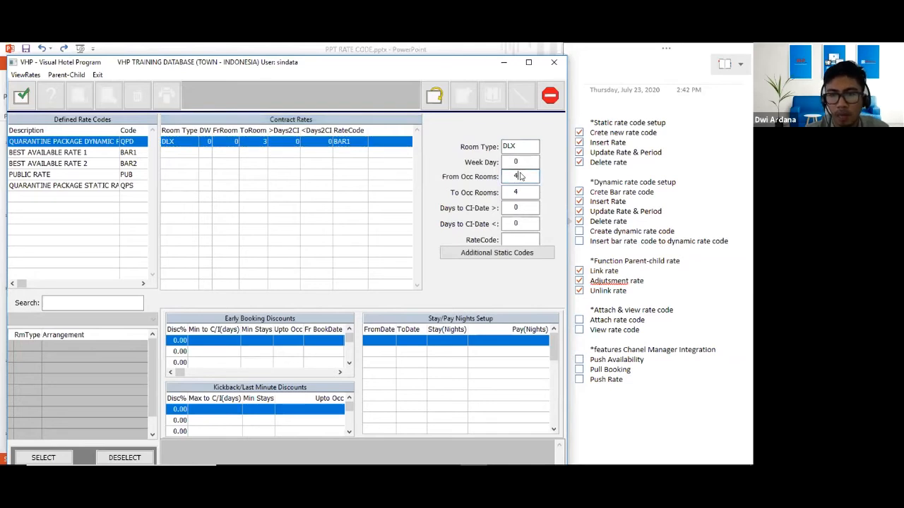
click(521, 193)
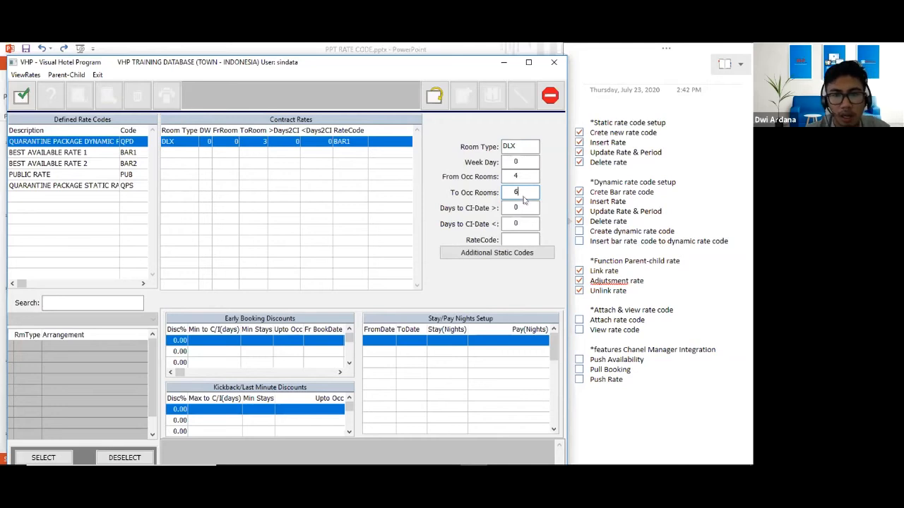
click(526, 240)
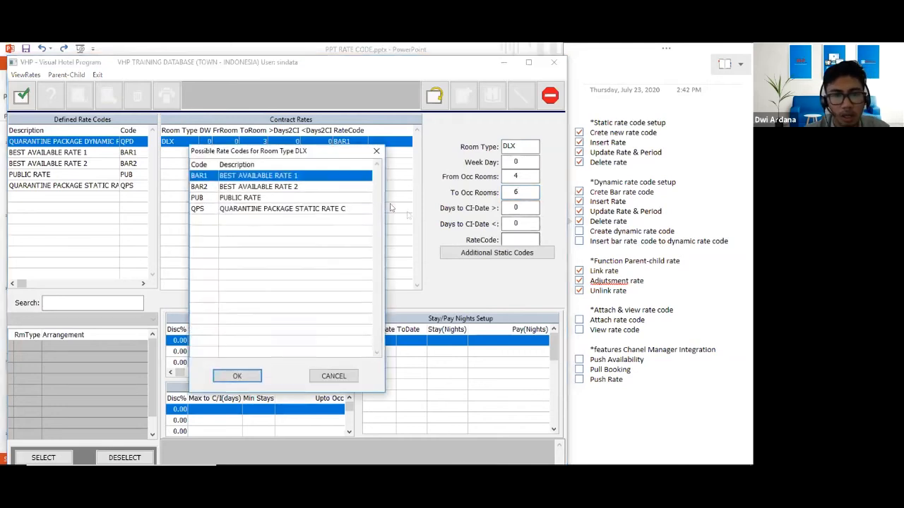
click(252, 186)
click(245, 376)
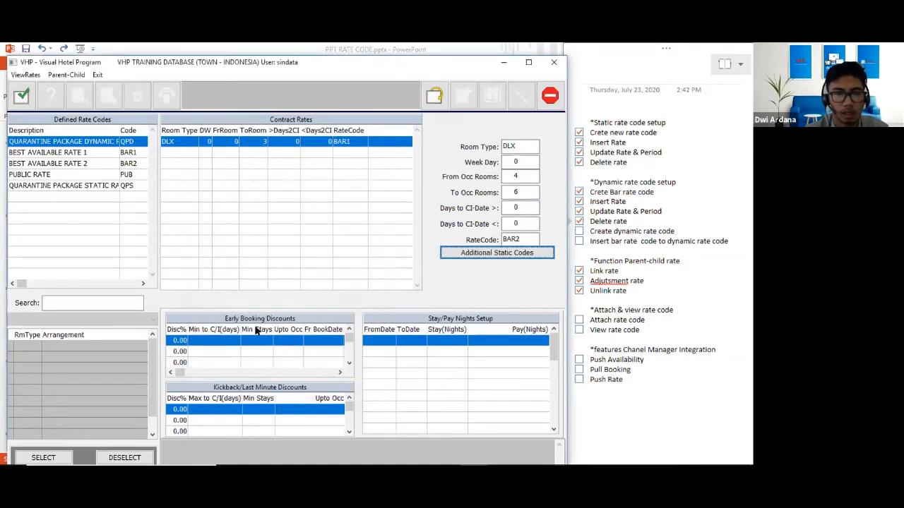
click(22, 96)
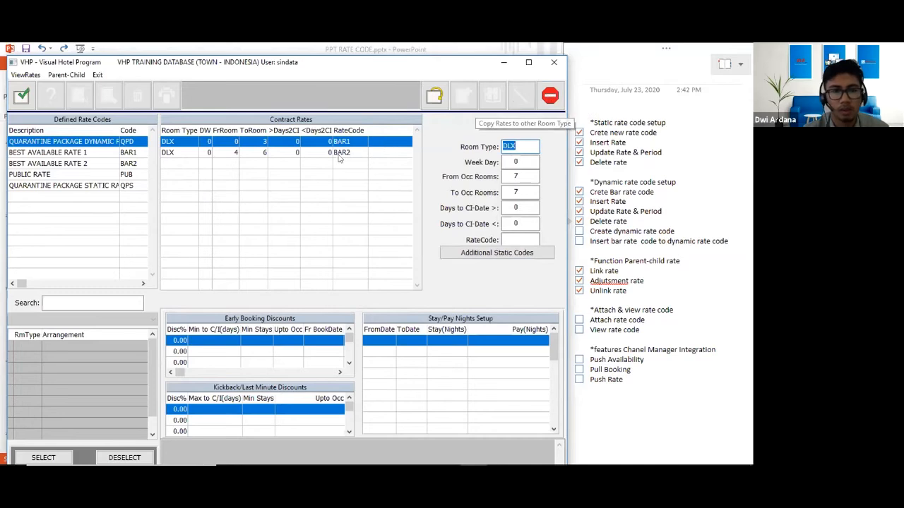
click(316, 153)
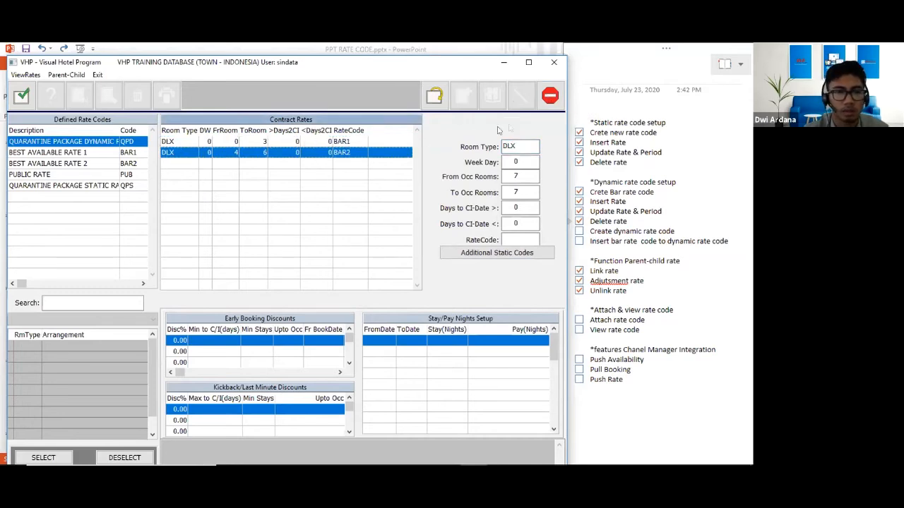
click(548, 101)
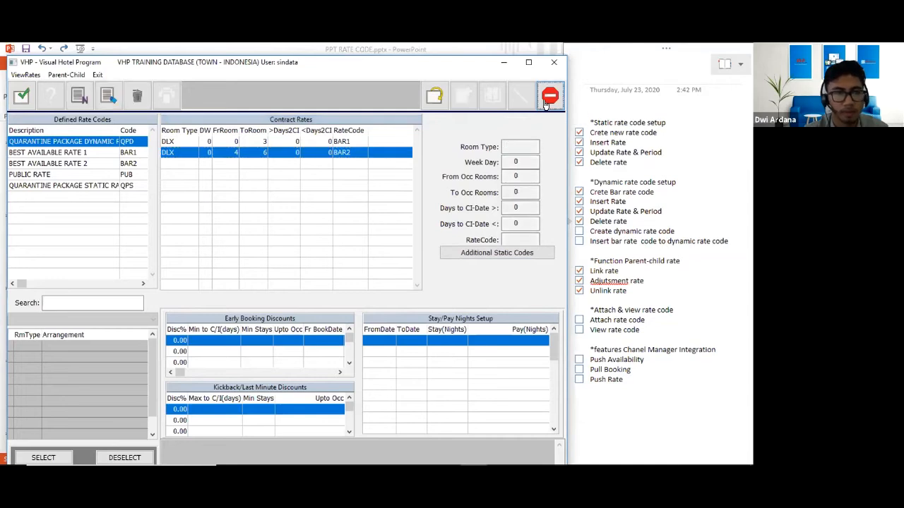
Mark Create dynamic rate code and Insert bar rate code to dynamic rate code as done in the notes checklist
click(578, 241)
click(579, 230)
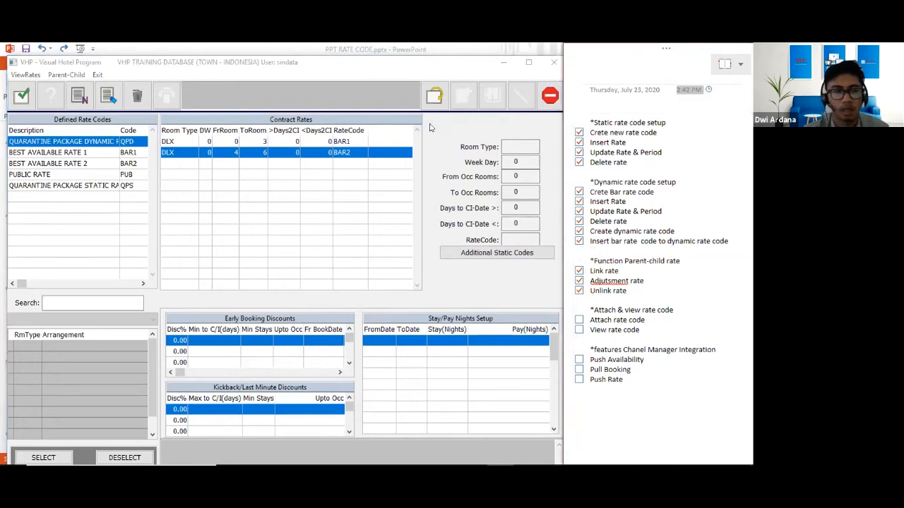
click(106, 66)
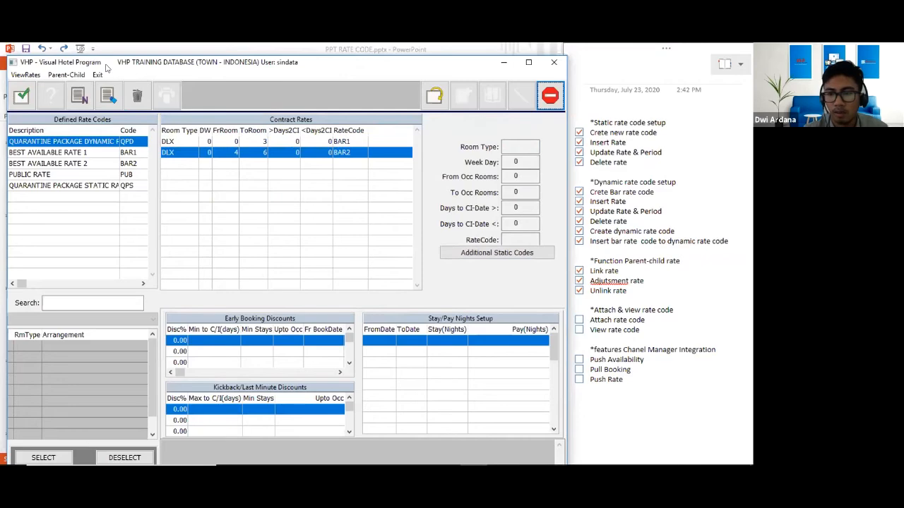
drag(106, 65, 111, 72)
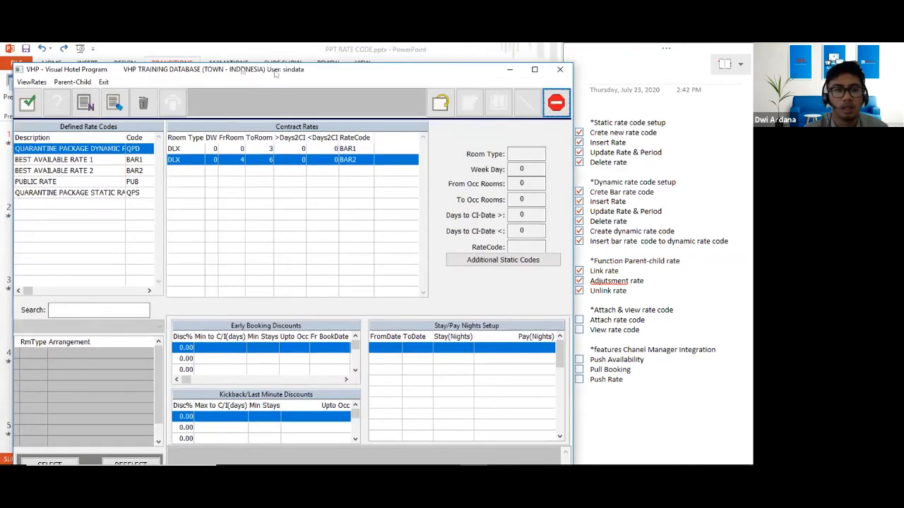
Leave the rate code setup, list the travel agent guest cards, and start attaching a contract rate to *E1-BOOKING
click(557, 103)
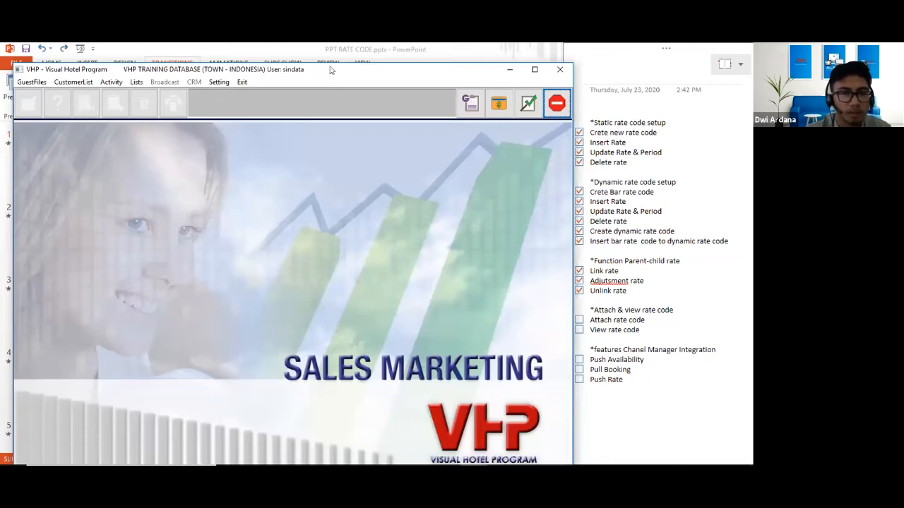
drag(331, 68, 340, 64)
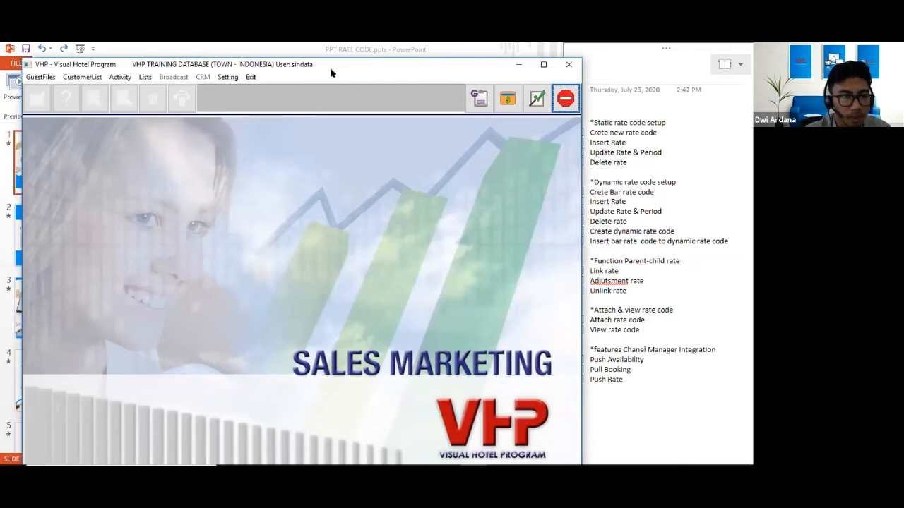
click(40, 77)
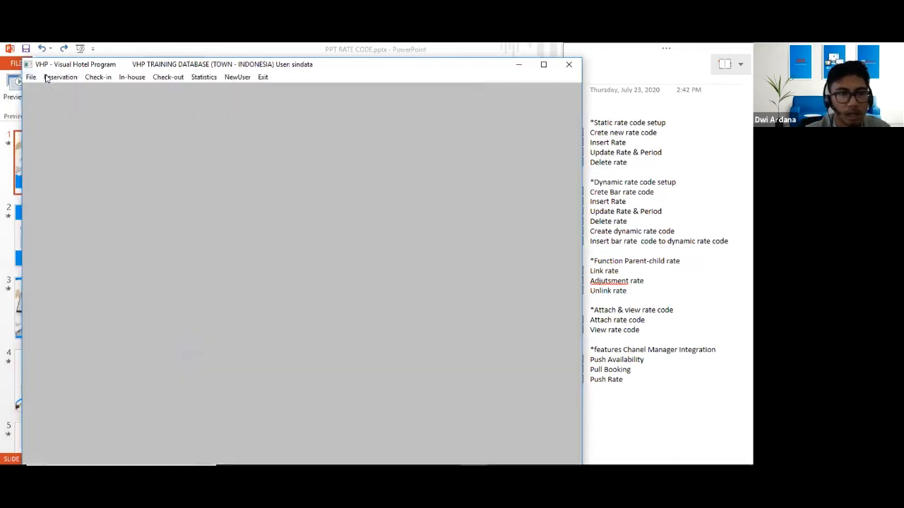
click(254, 457)
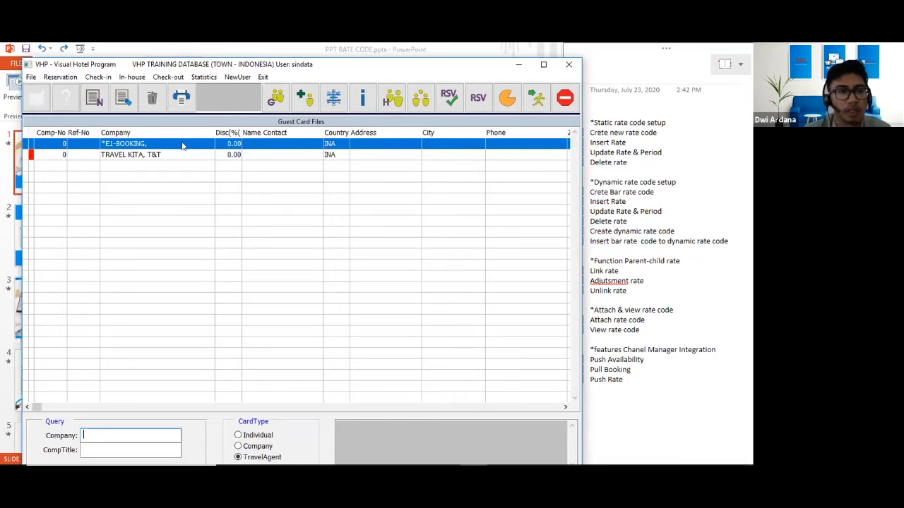
right_click(129, 145)
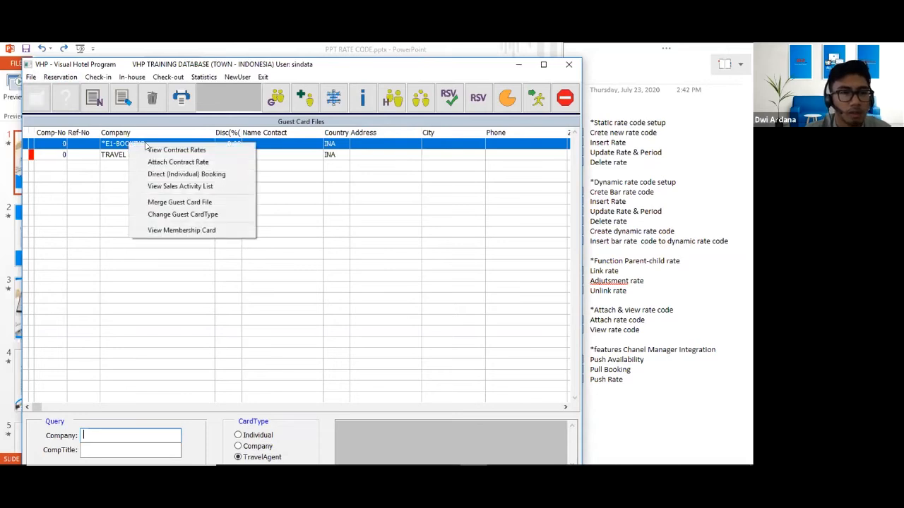
click(189, 161)
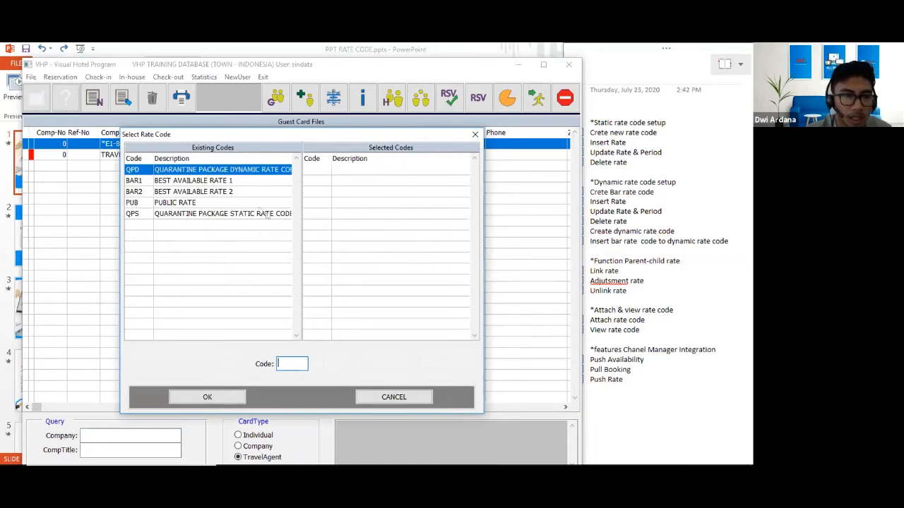
Add the static rate code QPS to the selected codes and remove it from them again
click(199, 214)
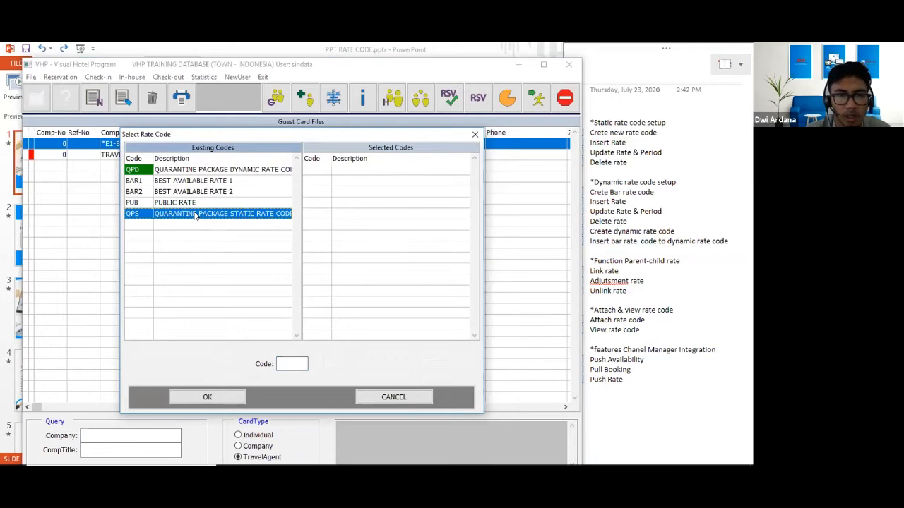
double_click(195, 214)
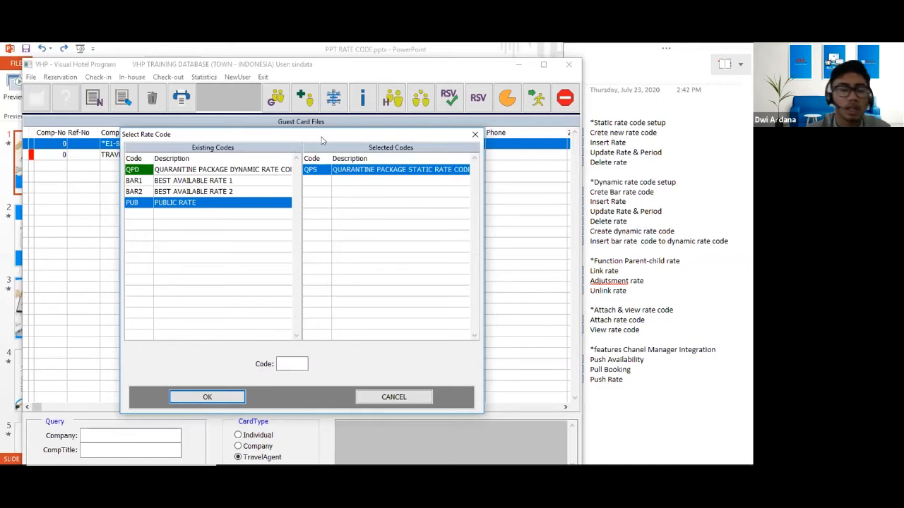
double_click(382, 171)
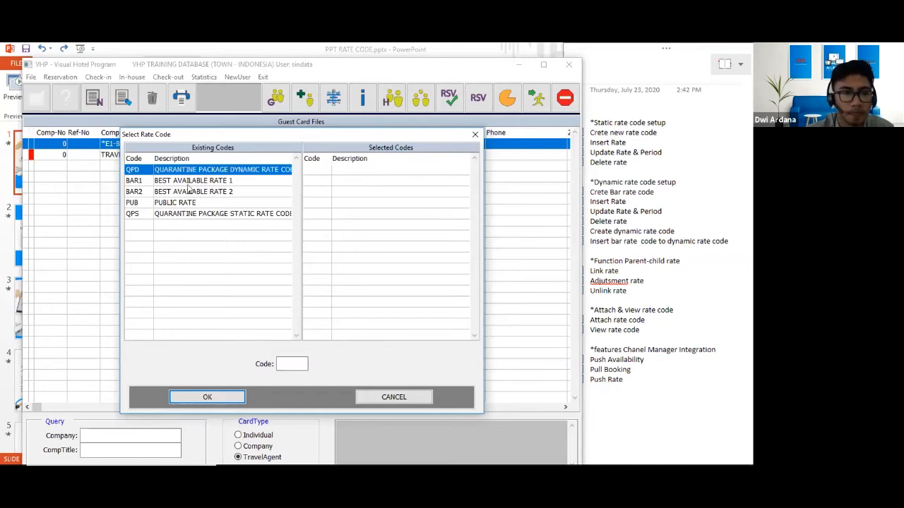
Attach the static rate code QPS to the travel agent *E1-BOOKING and confirm the changes
double_click(201, 215)
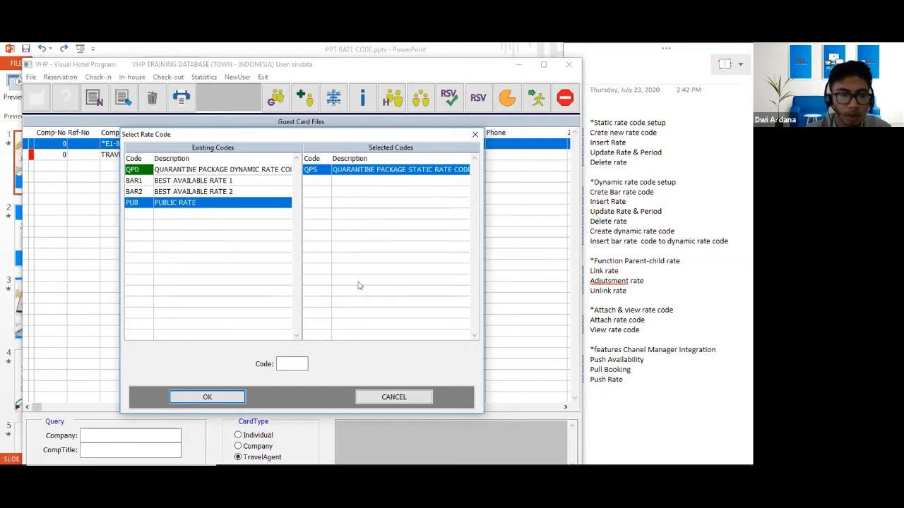
click(206, 397)
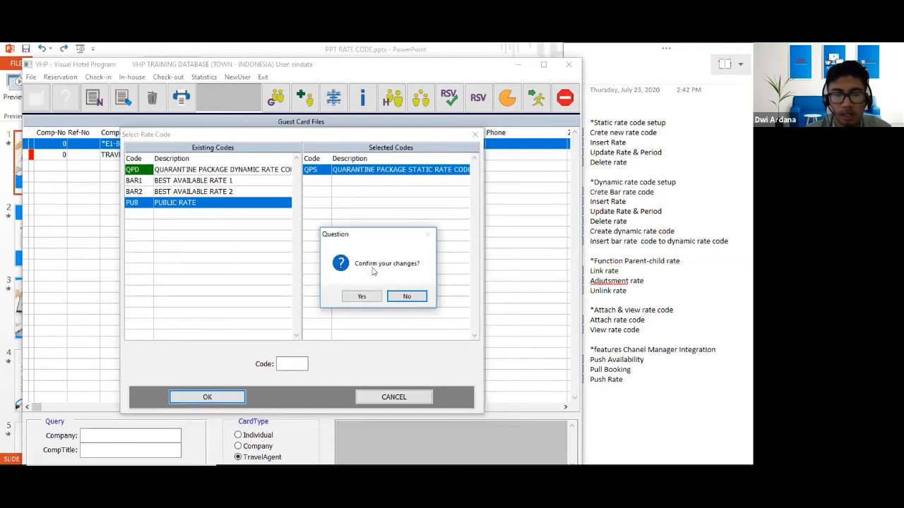
click(361, 297)
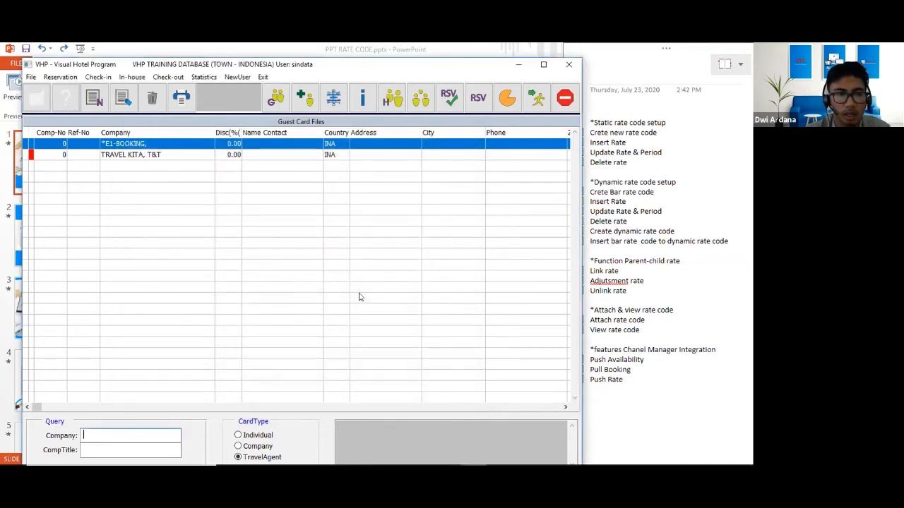
Review the contract rates attached to the travel agent *E1-BOOKING, including the package components, and close the view
click(161, 156)
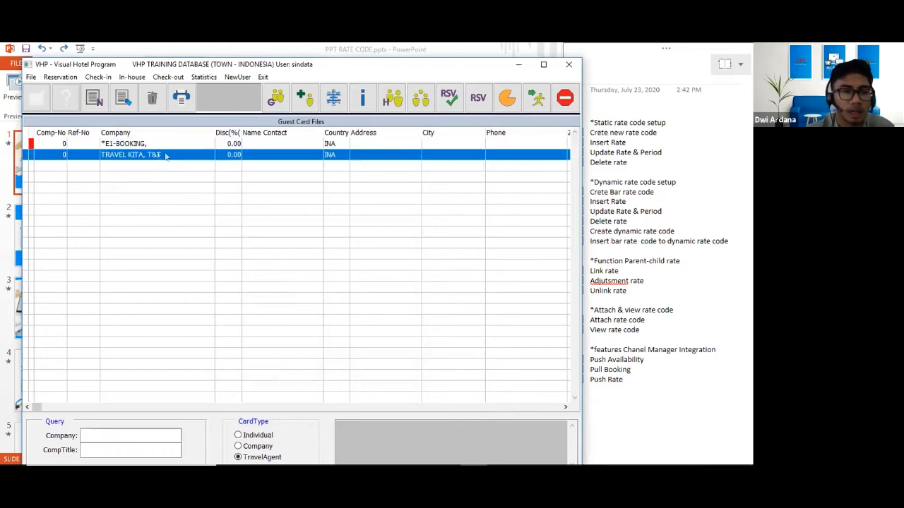
click(129, 145)
right_click(128, 145)
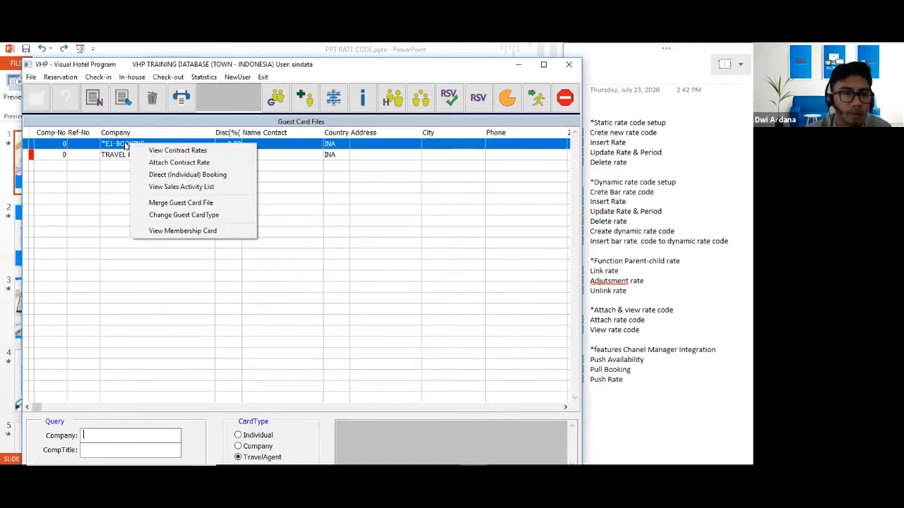
click(189, 152)
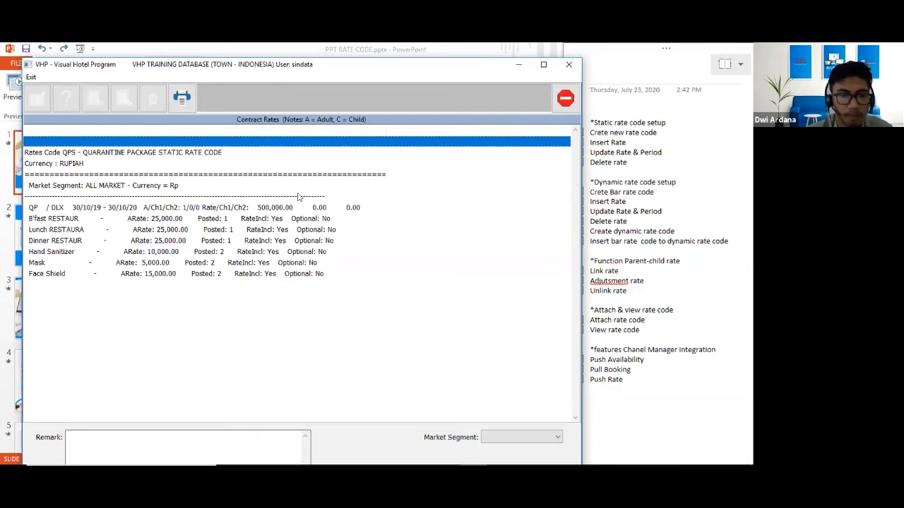
click(566, 101)
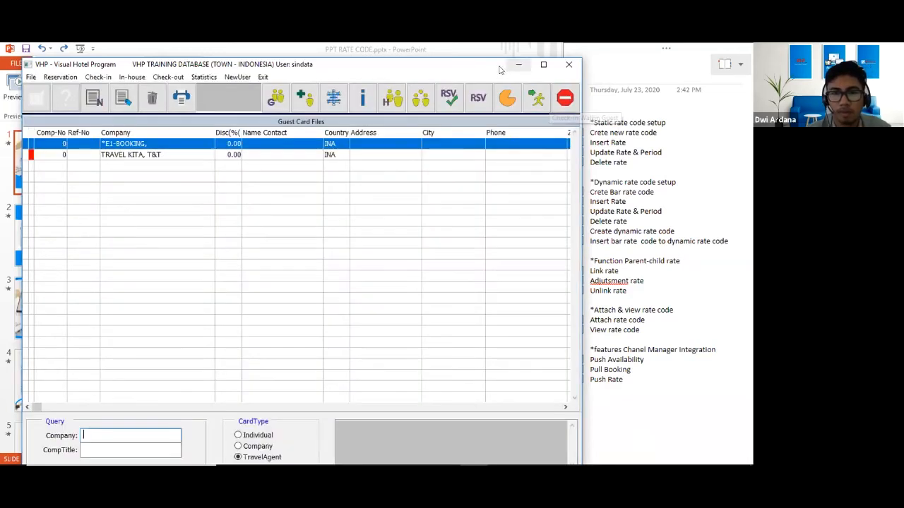
Mark Attach rate code and View rate code as done in the notes checklist and return to the guest card files
drag(490, 66, 463, 63)
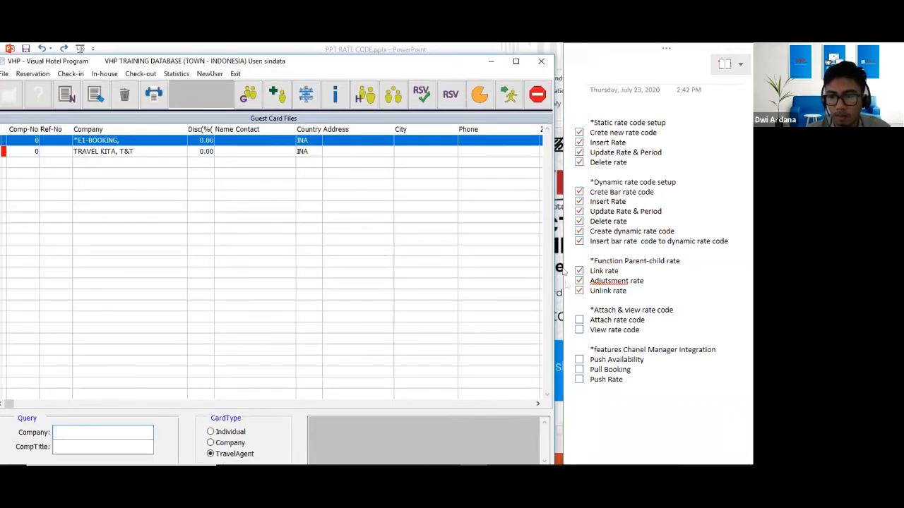
click(579, 322)
click(579, 330)
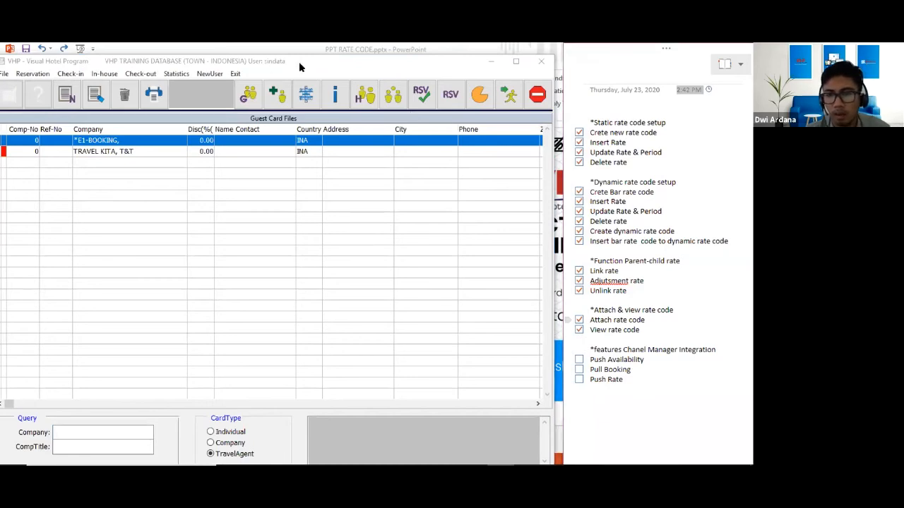
click(299, 67)
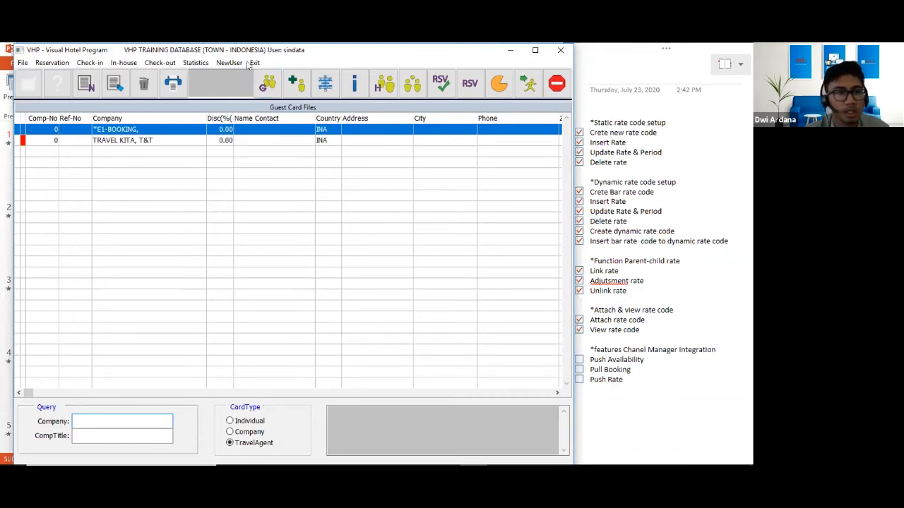
Open the rooms availability statistics and mark Push Availability as done in the notes checklist
drag(114, 51, 131, 62)
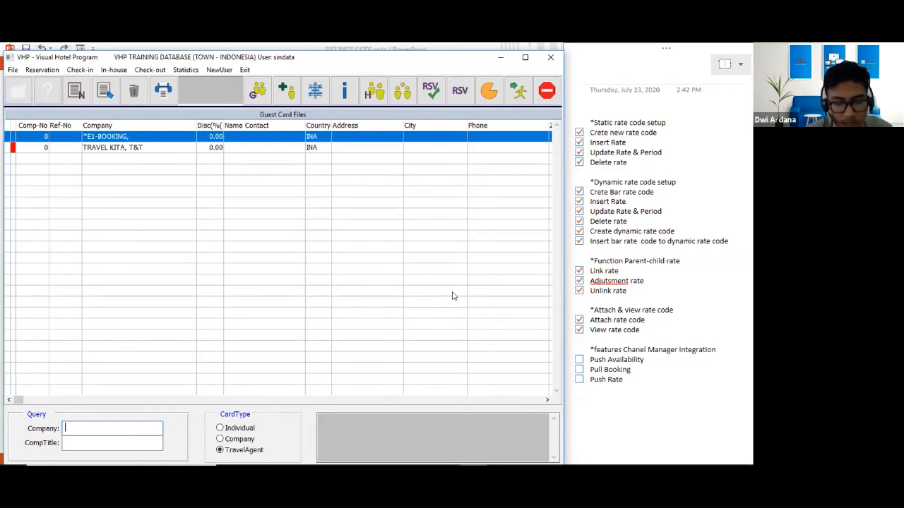
key(Escape)
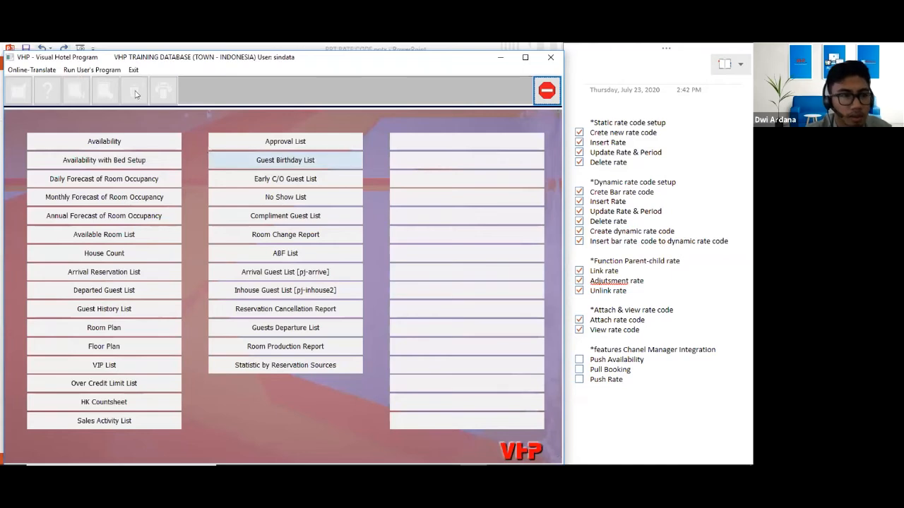
click(104, 141)
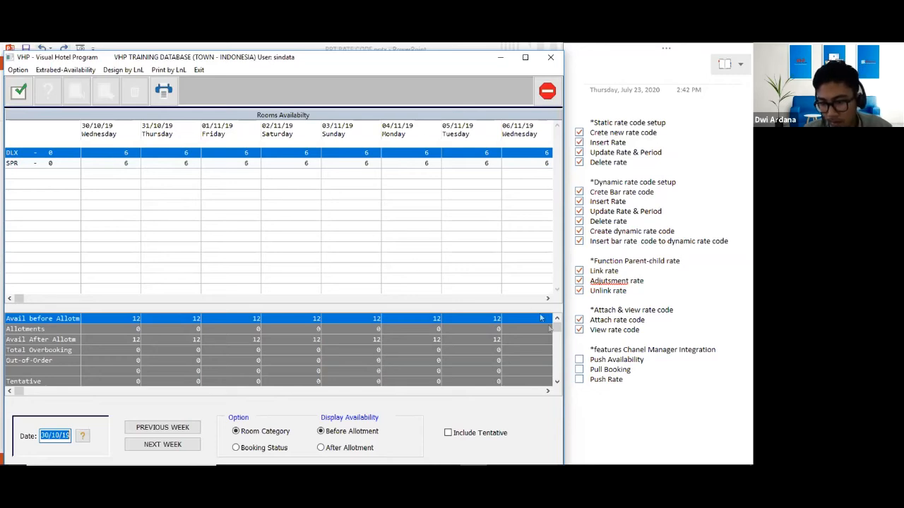
click(579, 360)
click(579, 360)
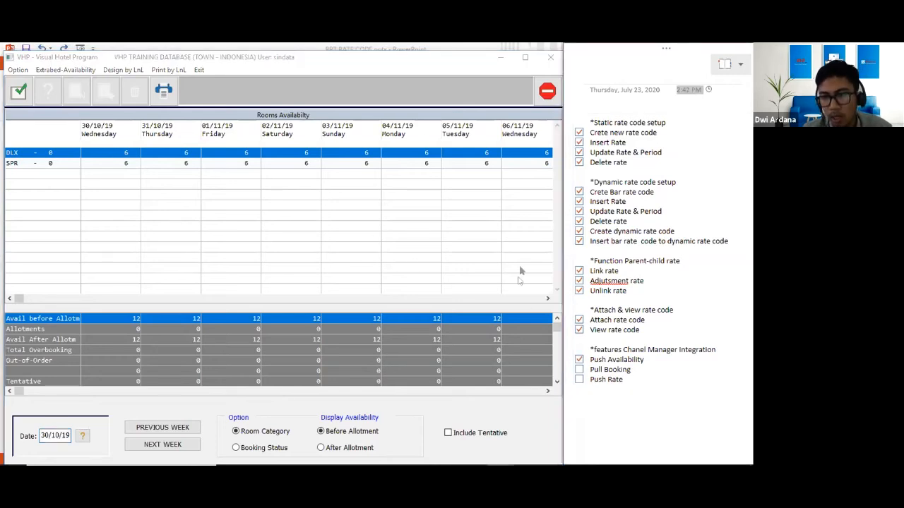
Leave the availability view for the arrival guest list and mark Pull Booking as done in the notes checklist
click(547, 91)
click(547, 91)
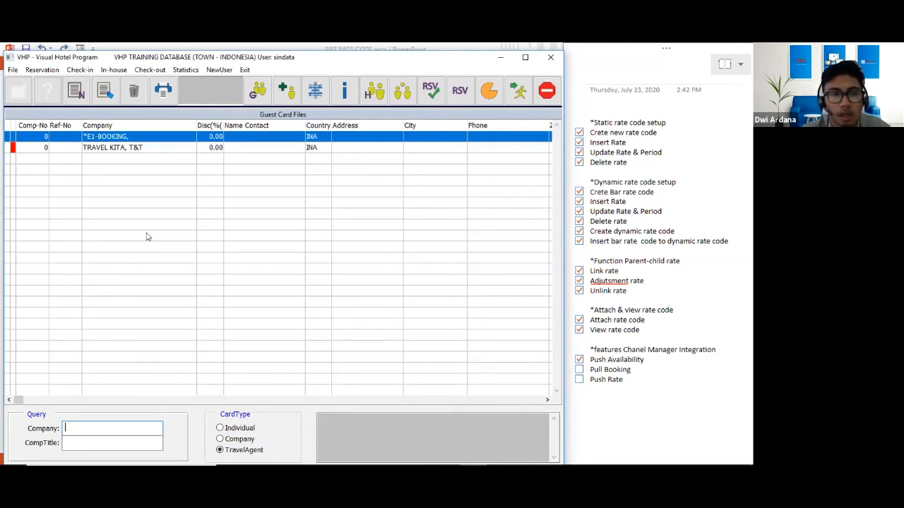
click(433, 90)
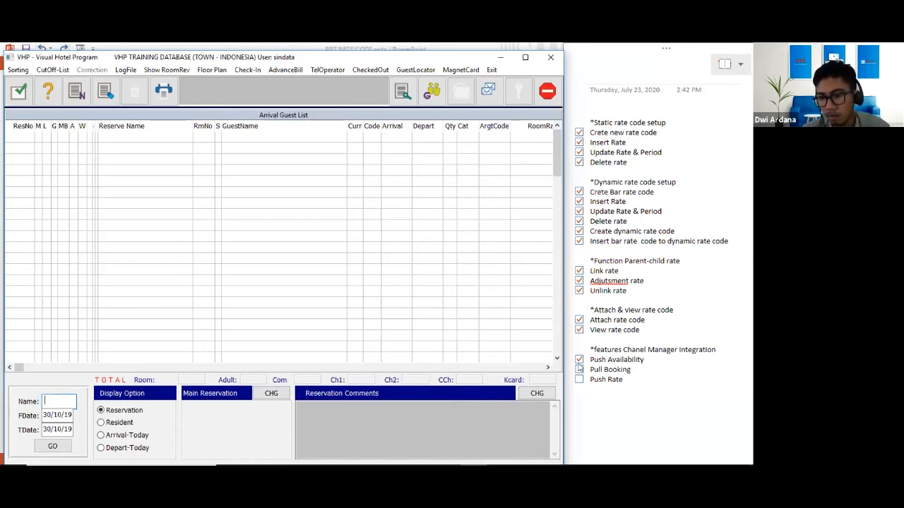
click(579, 369)
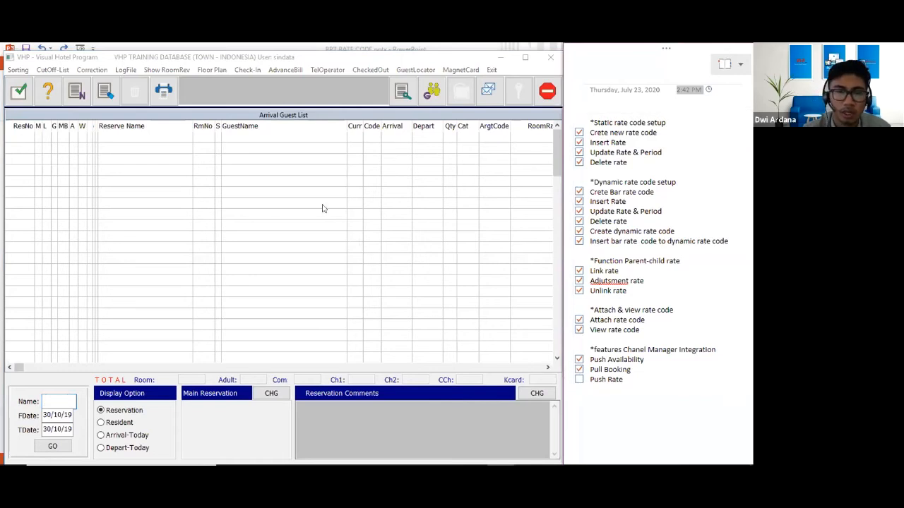
Return to Sales Marketing and open the contract rate setup with the static rate code QPS selected
drag(109, 55, 115, 54)
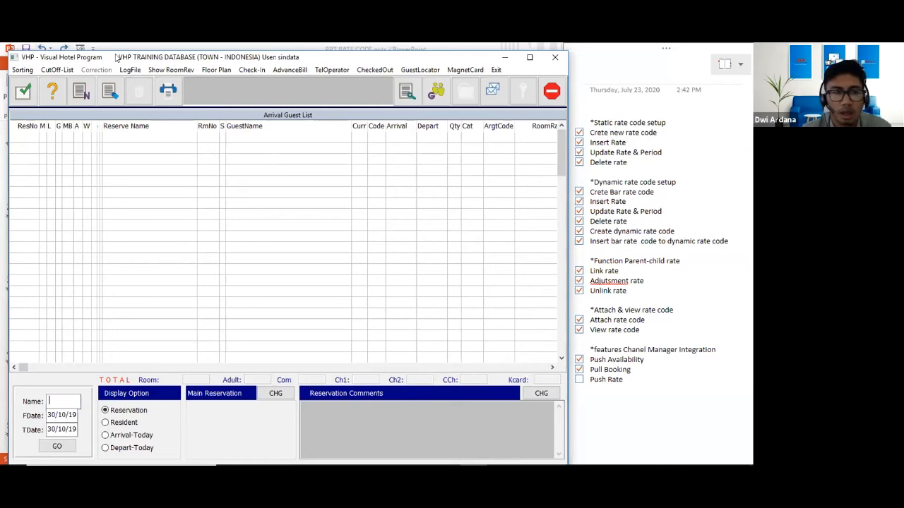
drag(116, 55, 136, 62)
click(573, 98)
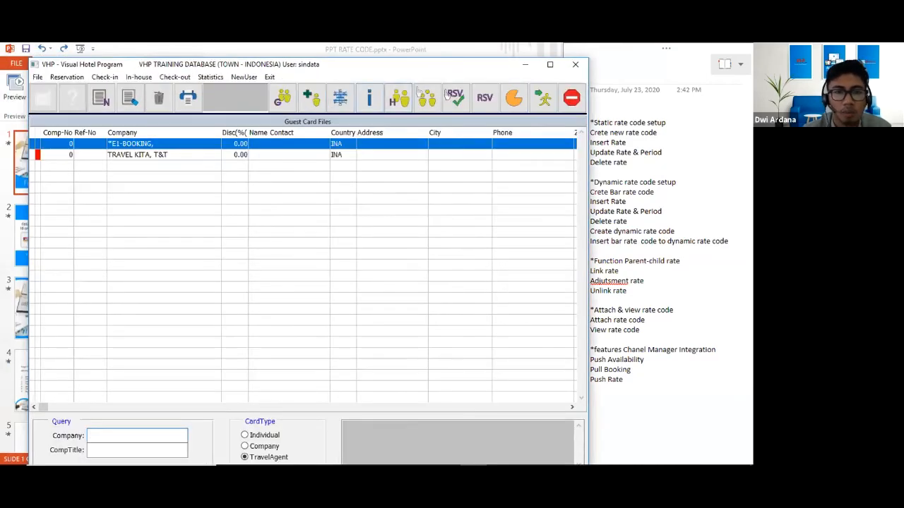
click(572, 98)
click(234, 76)
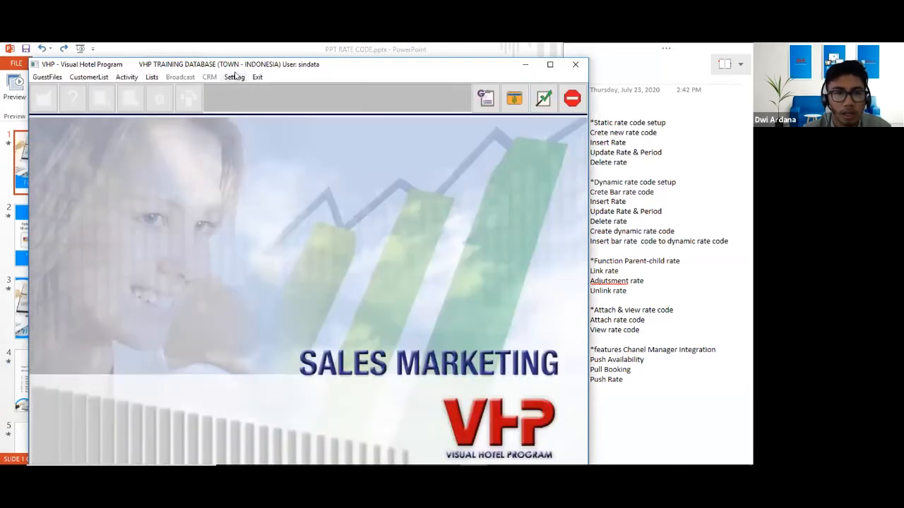
click(261, 102)
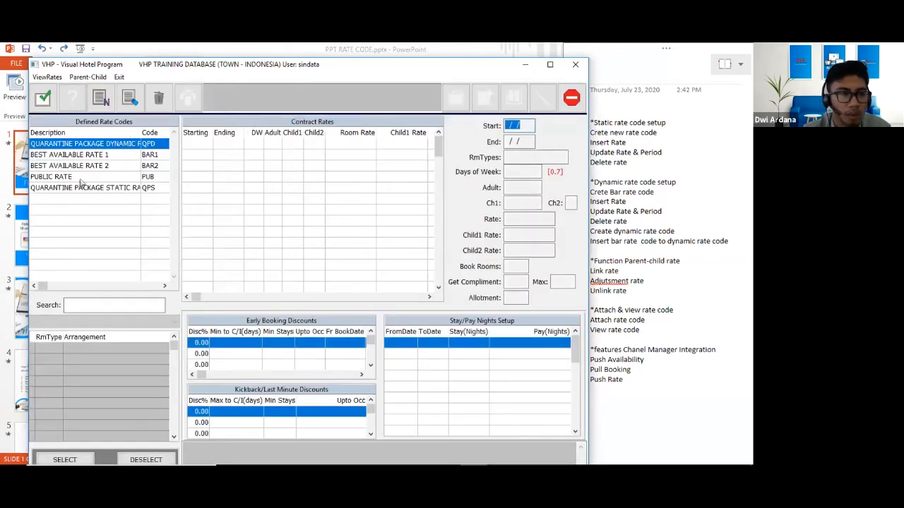
click(115, 187)
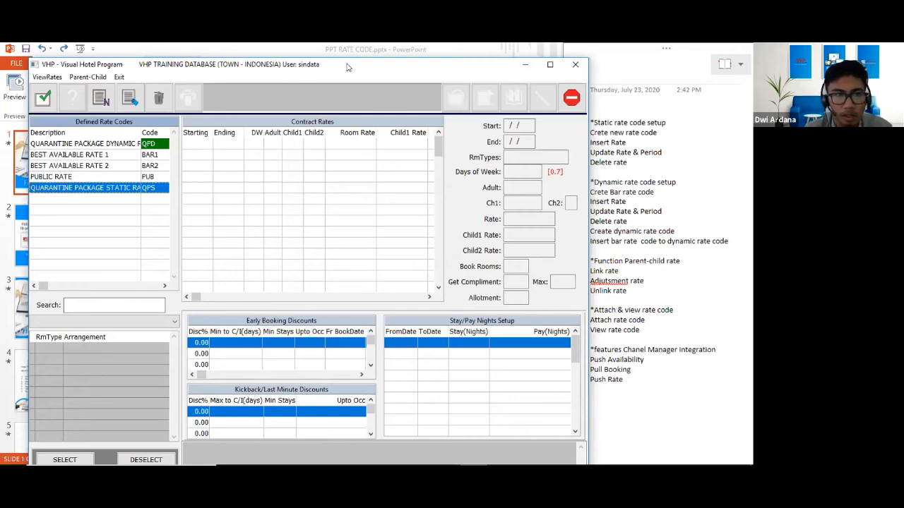
Mark Push Rate as done in the notes checklist and close the contract rate setup
drag(347, 67, 324, 65)
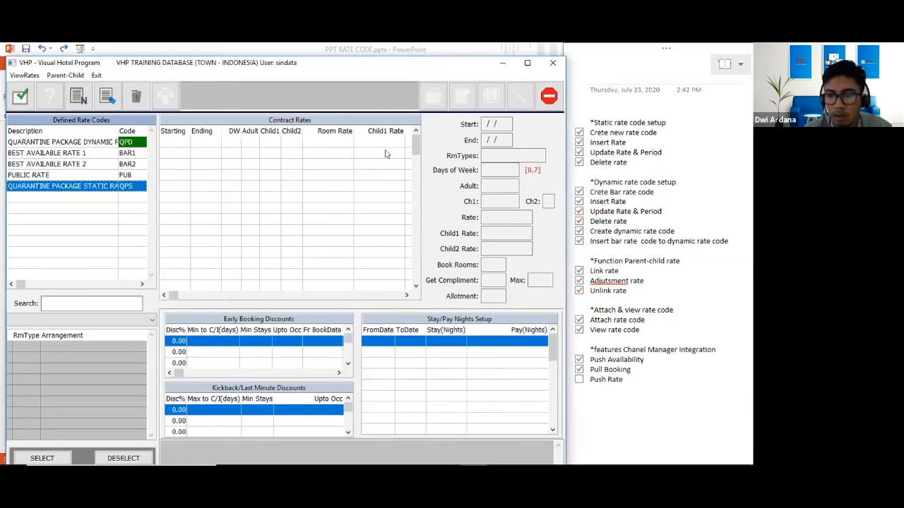
click(579, 380)
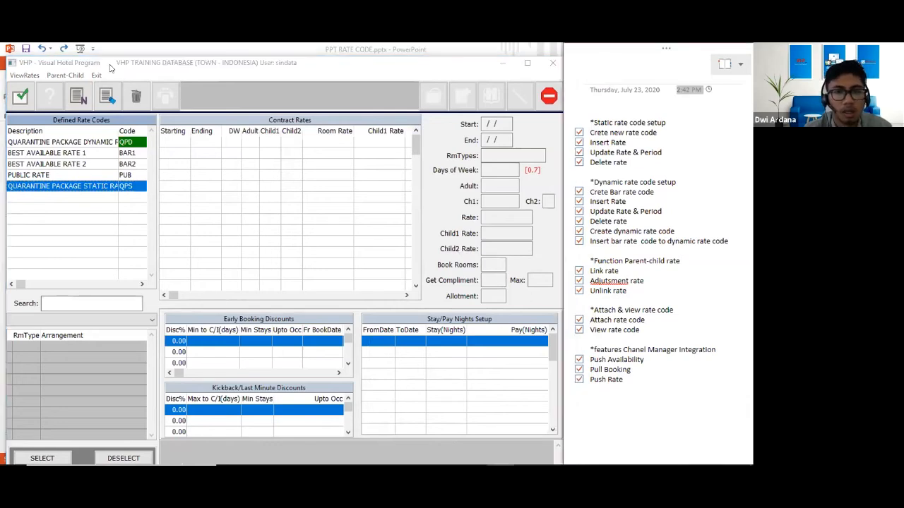
click(116, 74)
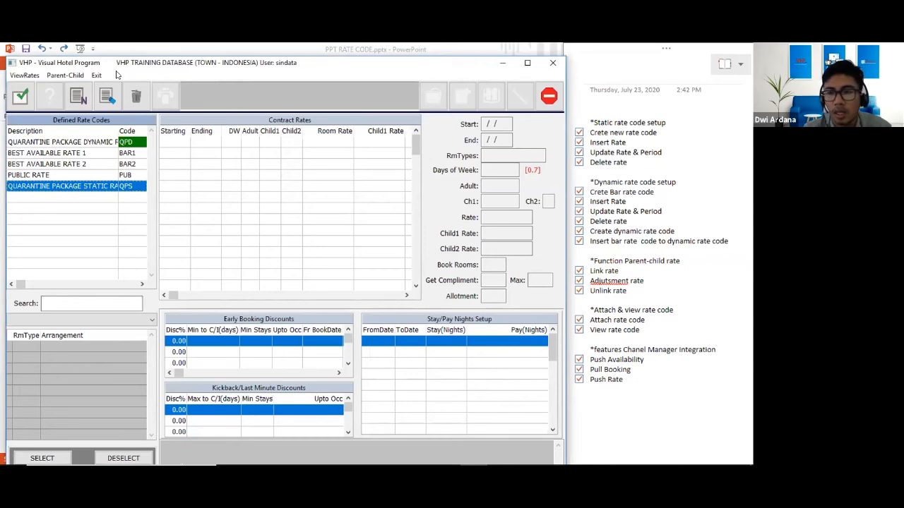
drag(116, 69, 140, 89)
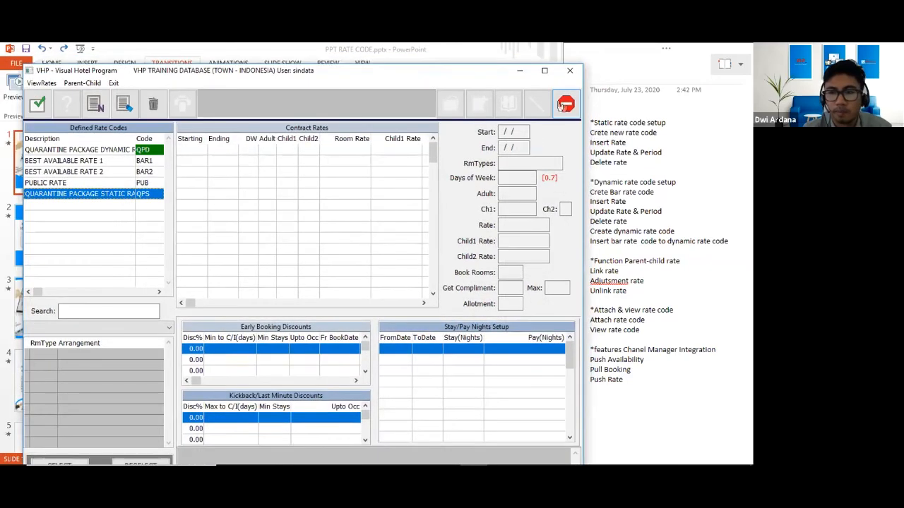
click(564, 104)
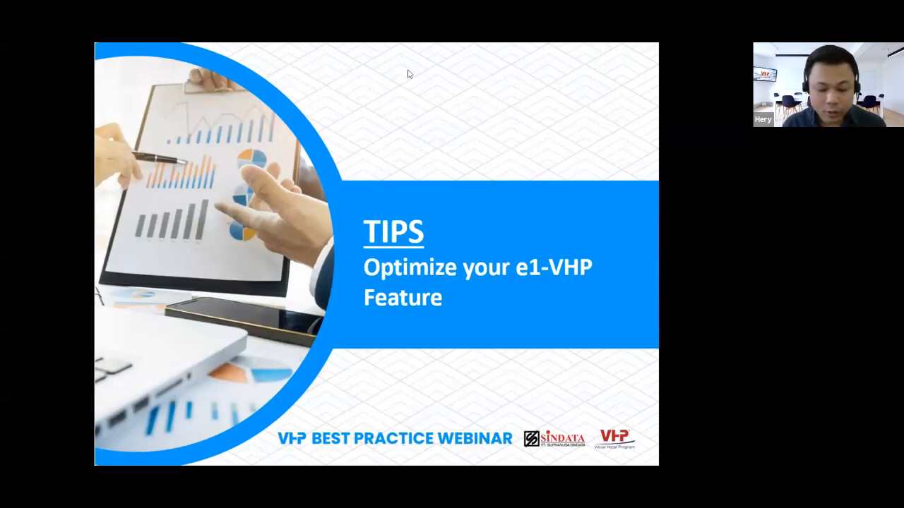
key(Right)
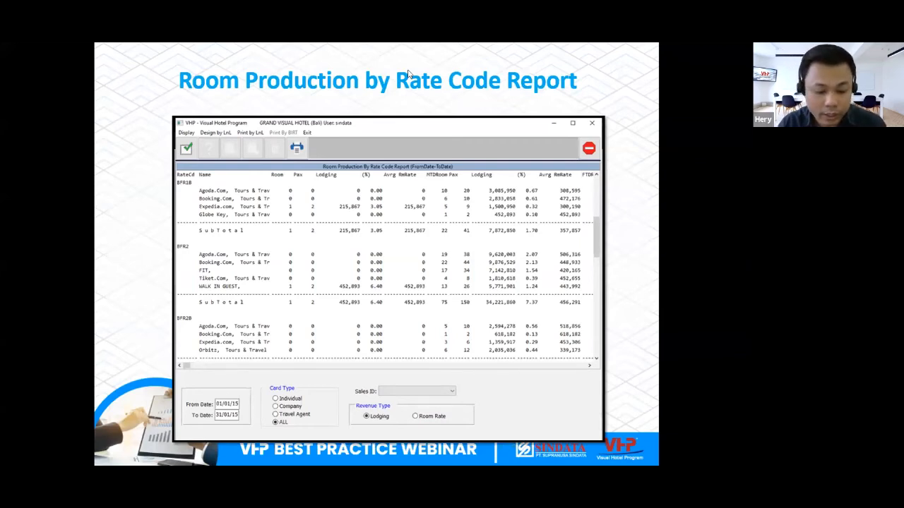
key(Right)
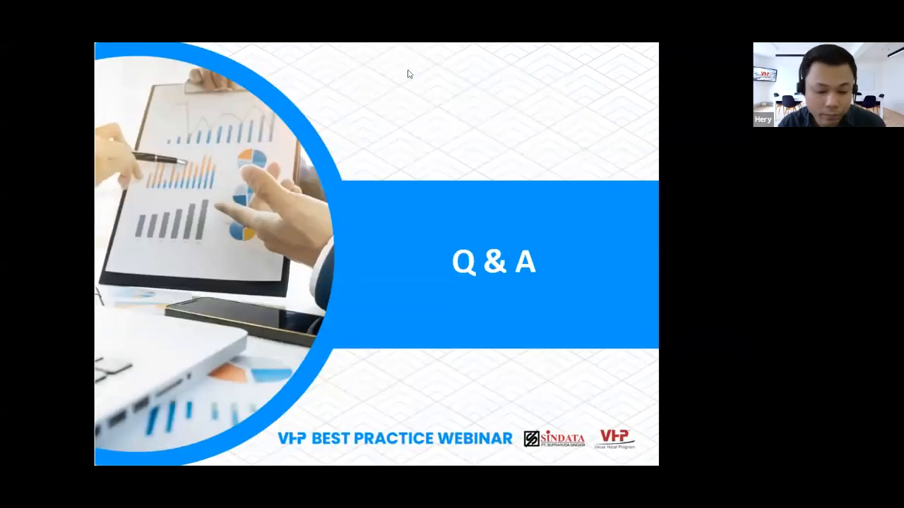
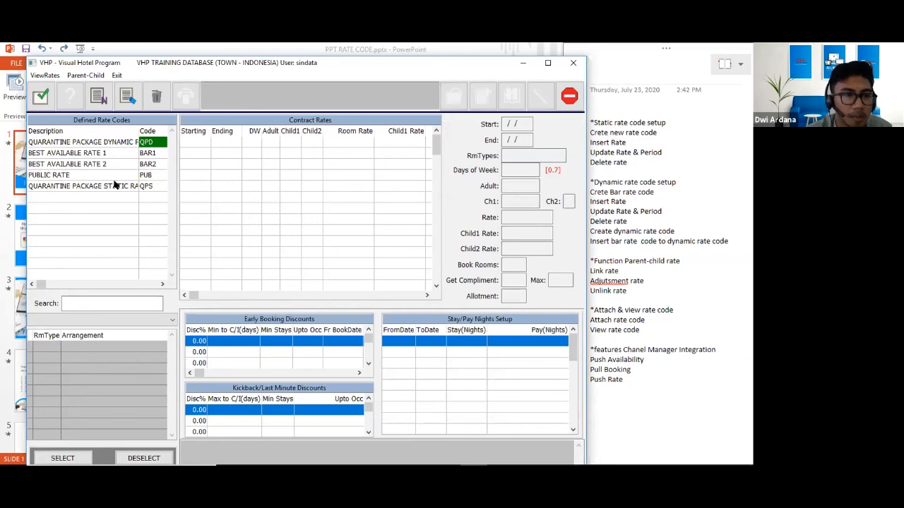
Load the ALL MARKET contract rates of QPS and set the DLX quarantine package rate's end date to 30/10/19
click(153, 323)
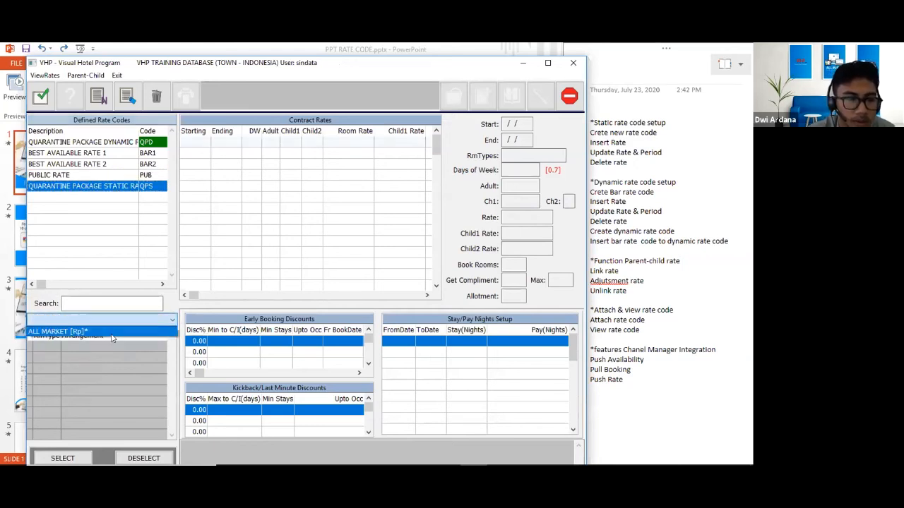
click(99, 330)
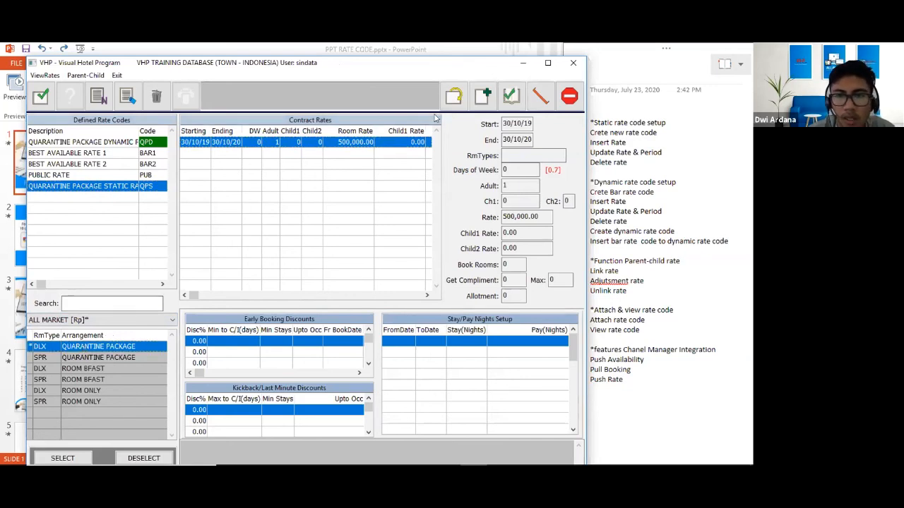
double_click(191, 141)
click(525, 140)
drag(525, 140, 552, 141)
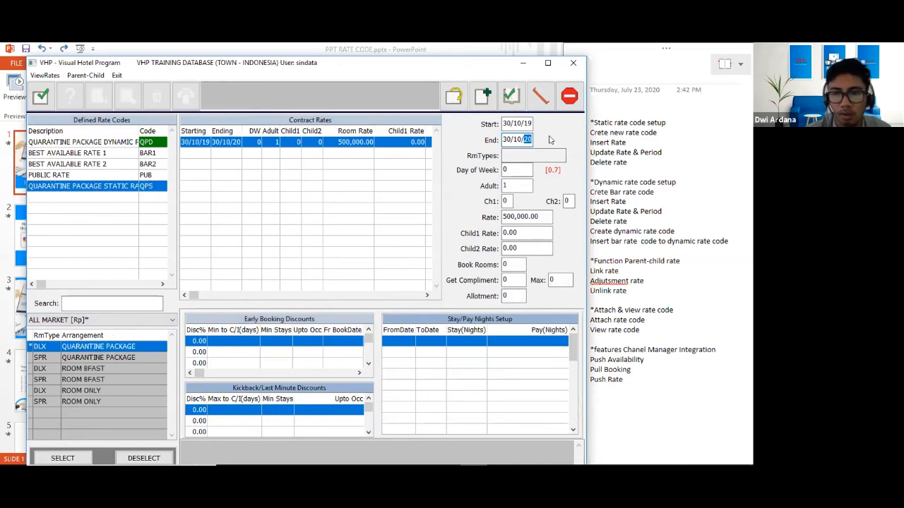
text(19)
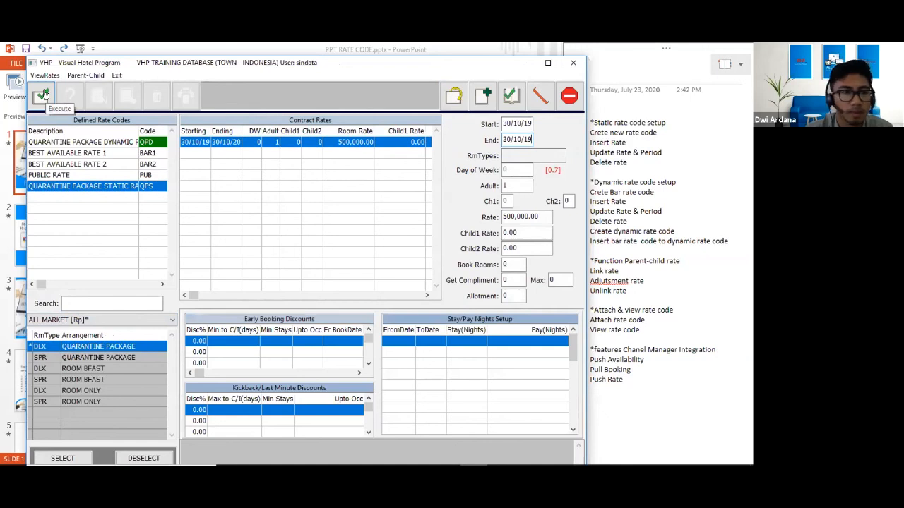
click(42, 94)
click(402, 289)
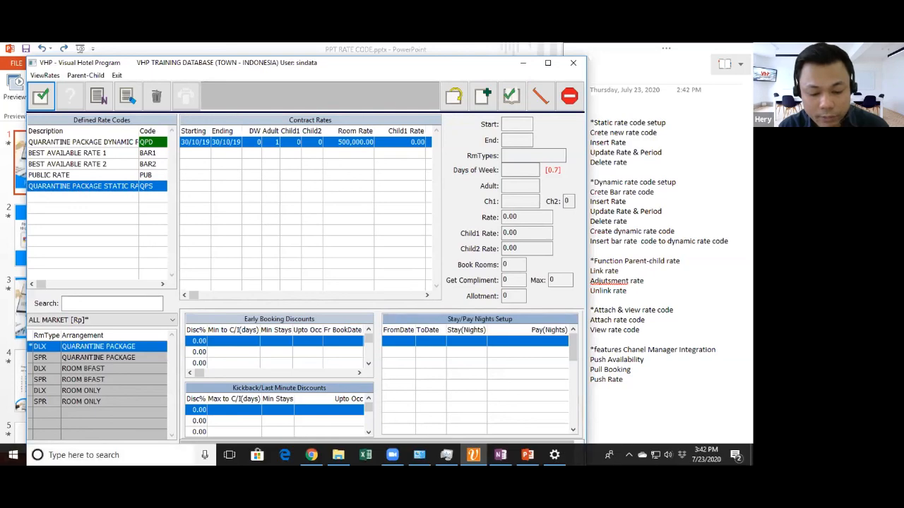
click(524, 63)
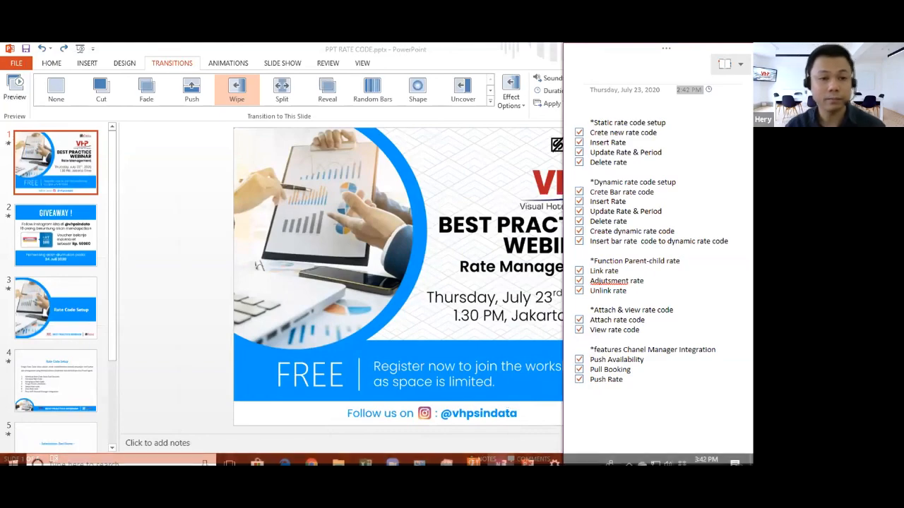
mouse_move(528, 455)
mouse_move(473, 455)
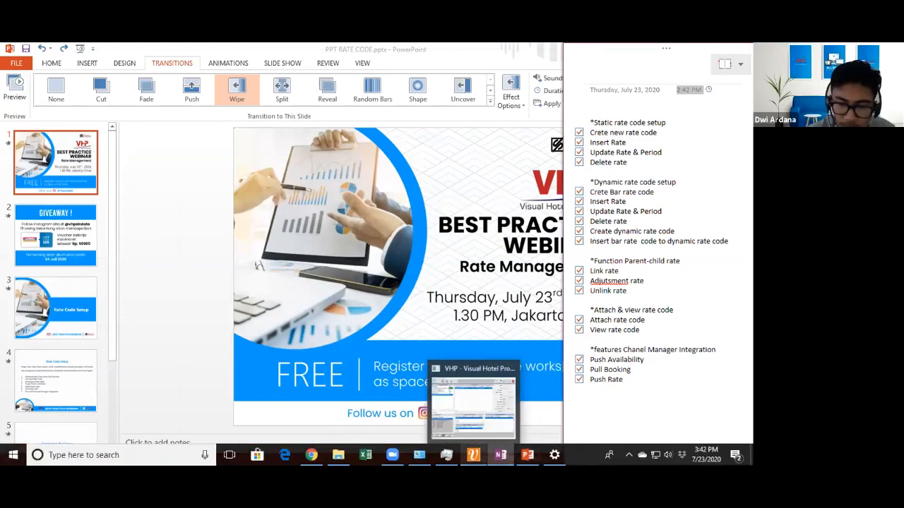
click(472, 404)
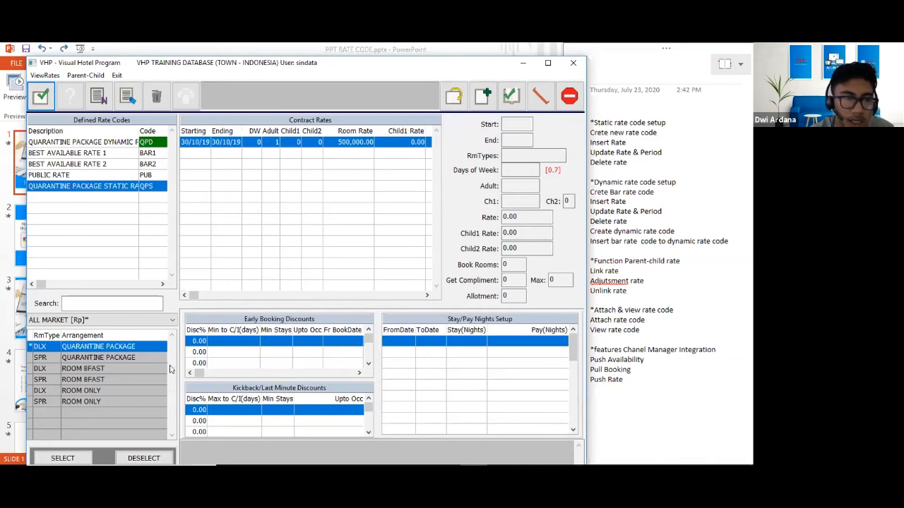
Compare the contract rates of the rate codes PUB and BAR2
click(75, 175)
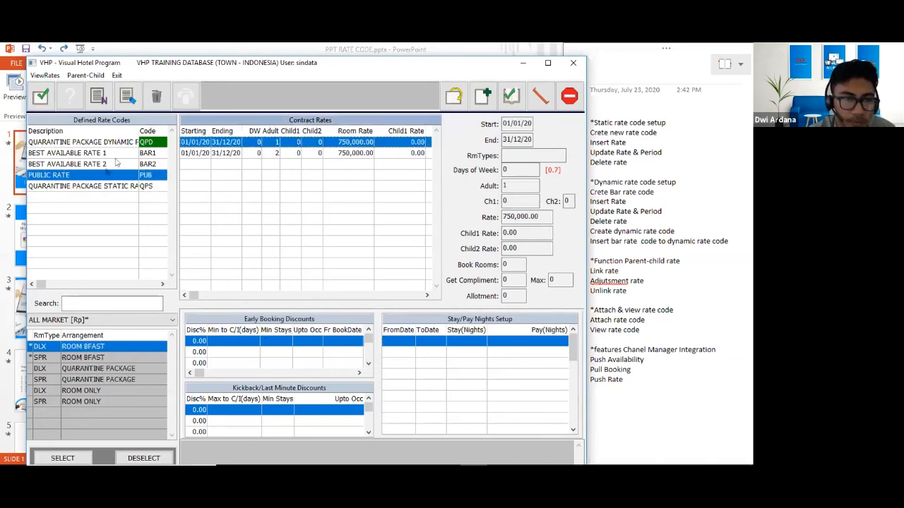
click(103, 165)
click(86, 176)
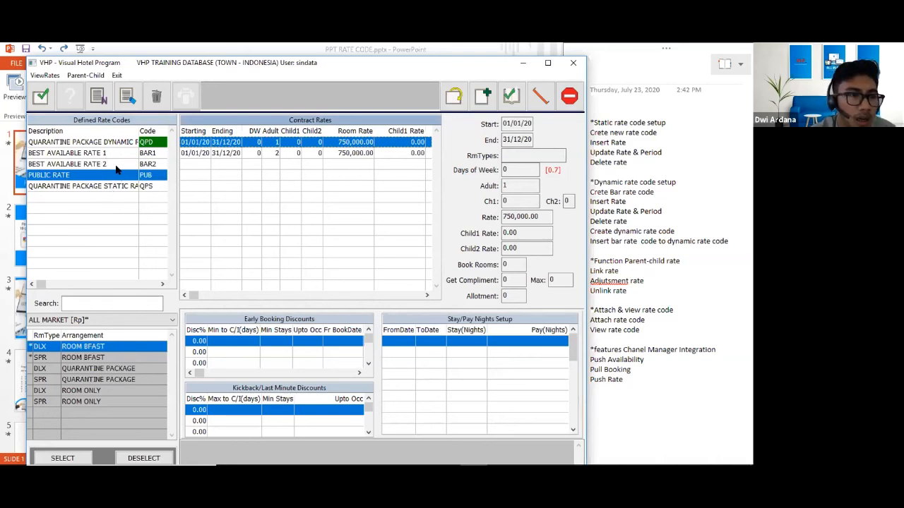
click(115, 165)
click(105, 175)
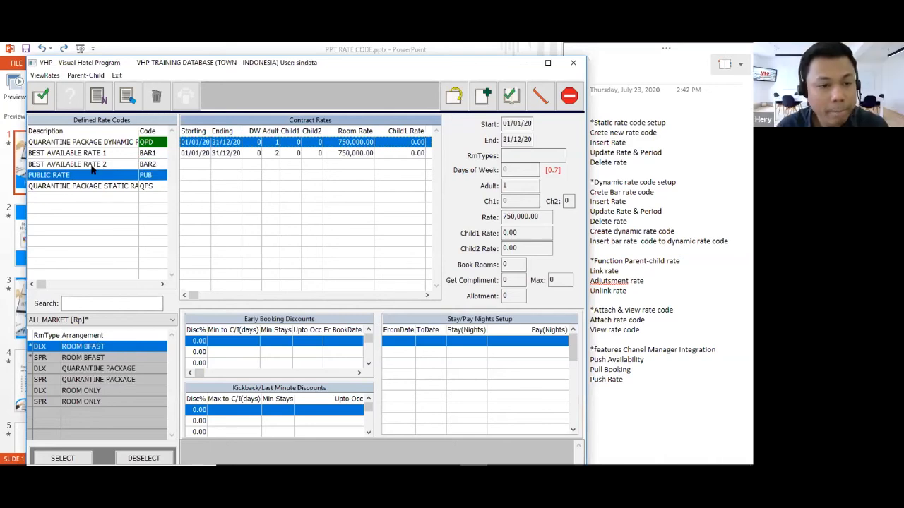
Set the end date of the QPS contract rate for the DLX quarantine package to 30/10/20 and confirm it
click(111, 186)
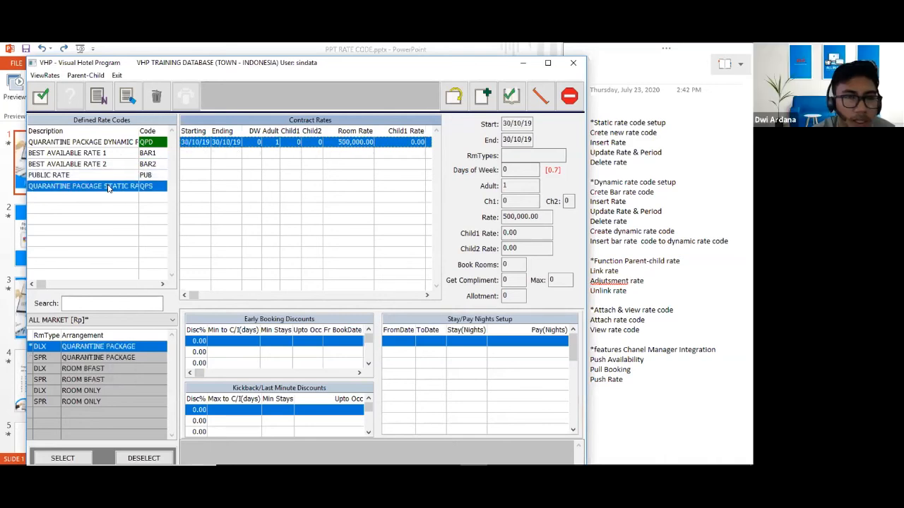
click(128, 96)
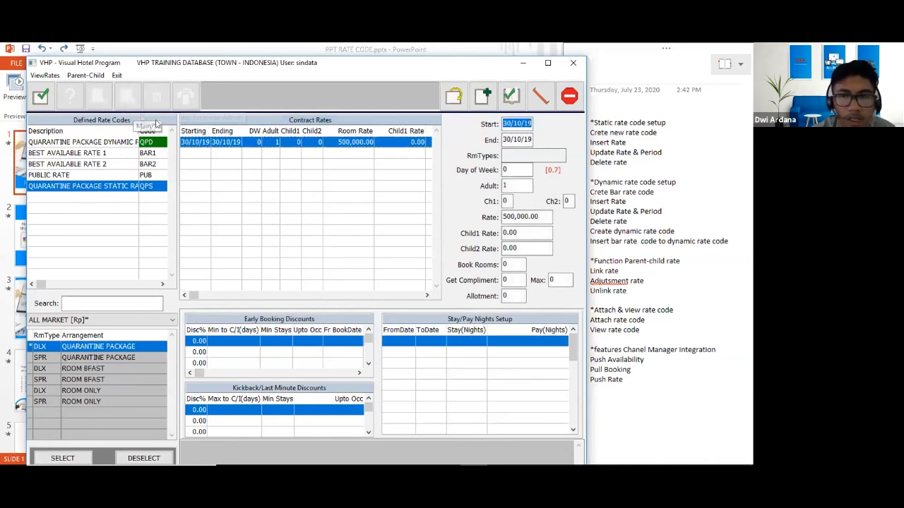
click(524, 140)
key(BackSpace)
key(BackSpace)
text(20)
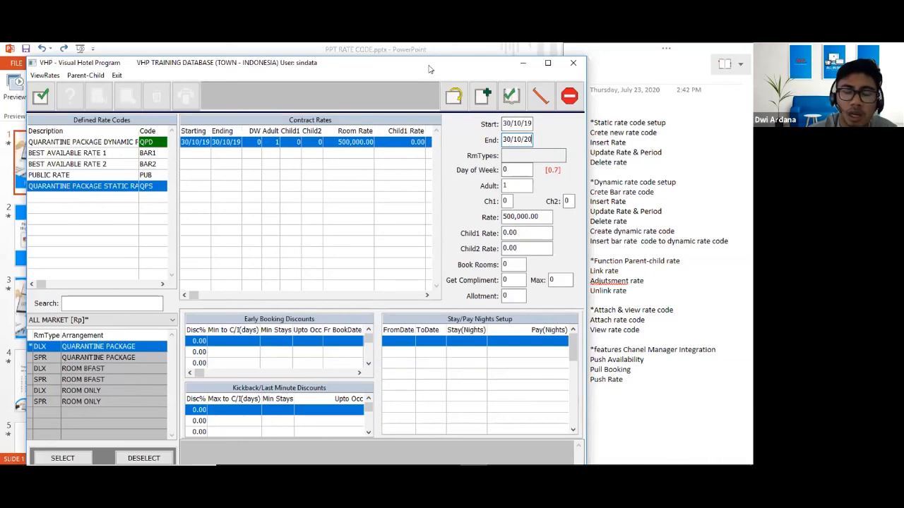
drag(427, 66, 442, 68)
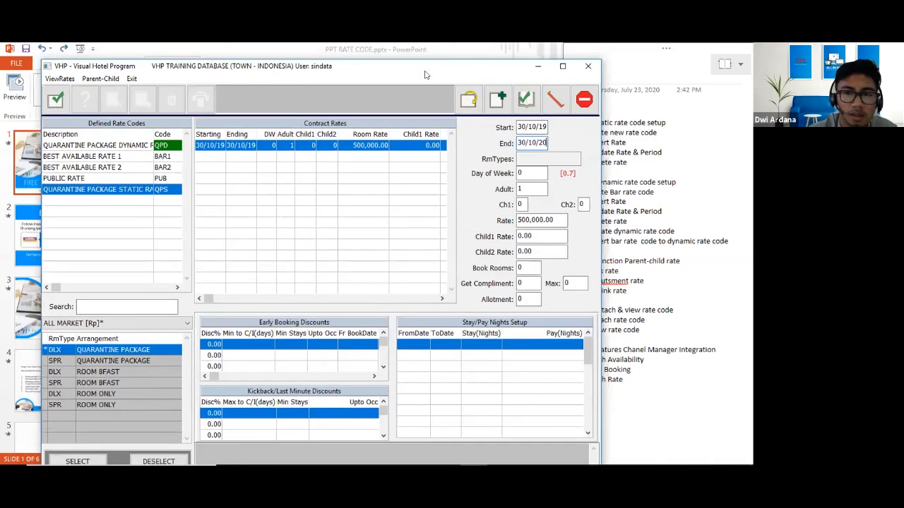
click(57, 100)
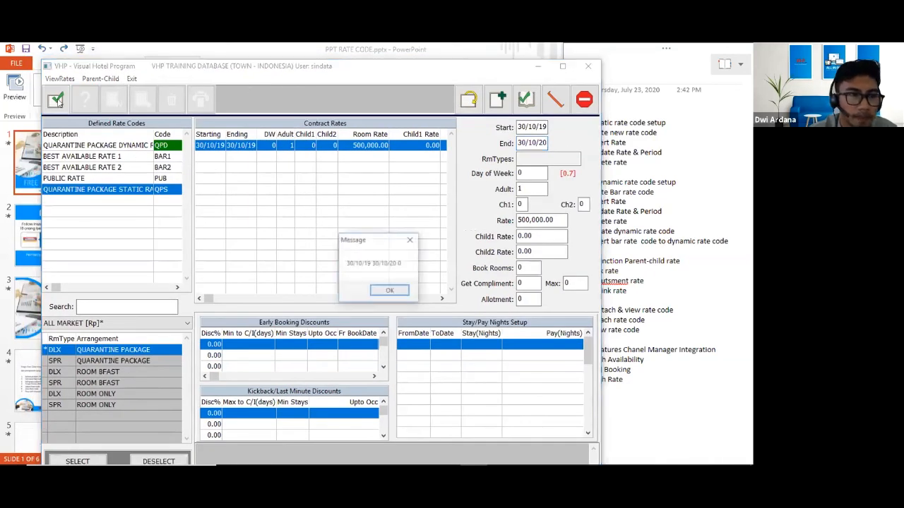
click(378, 291)
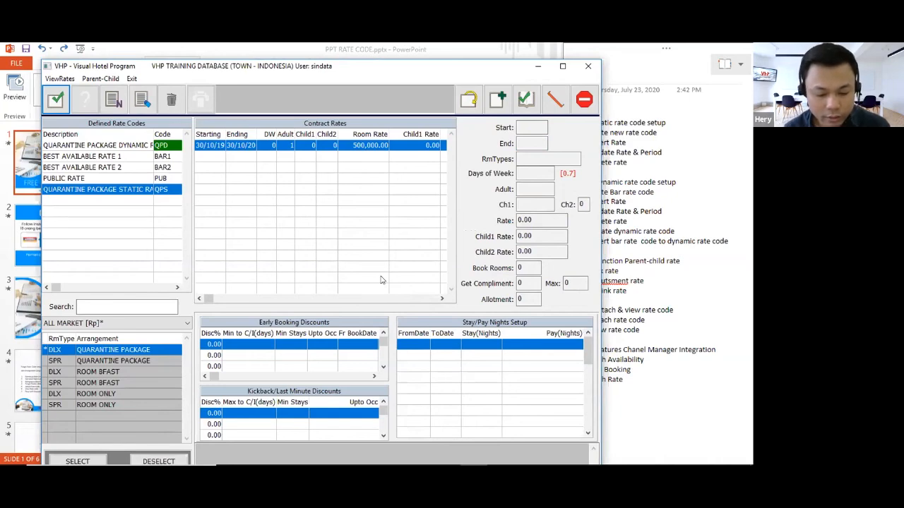
View the contract rates of the dynamic rate code QPD and examine the first DLX entry's Days to CI-Date setting
click(108, 147)
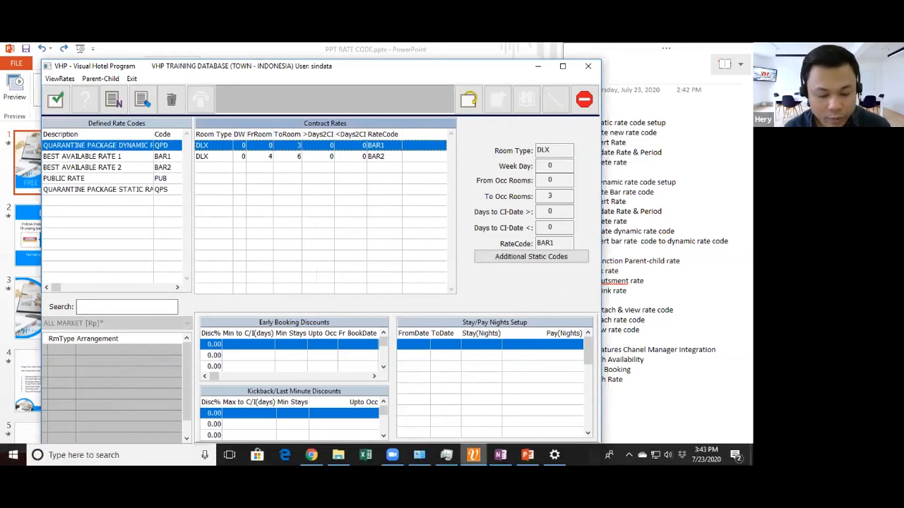
mouse_move(473, 455)
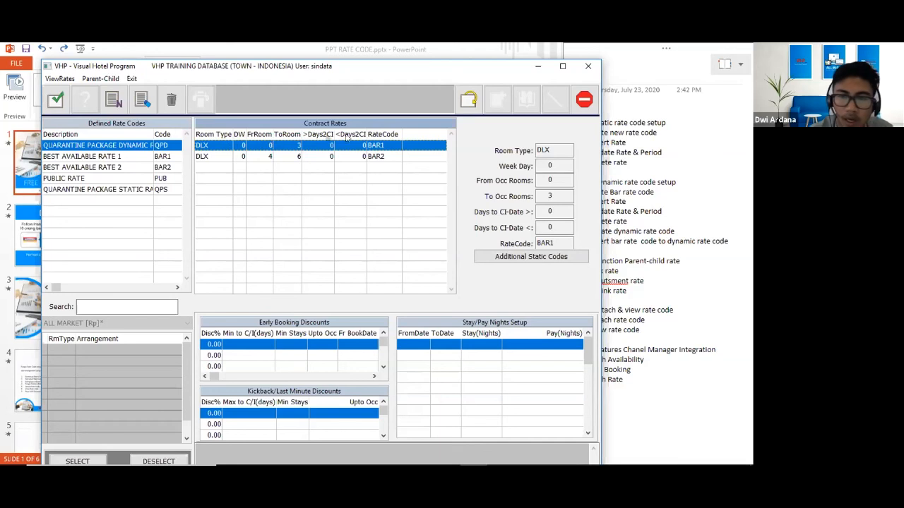
click(550, 215)
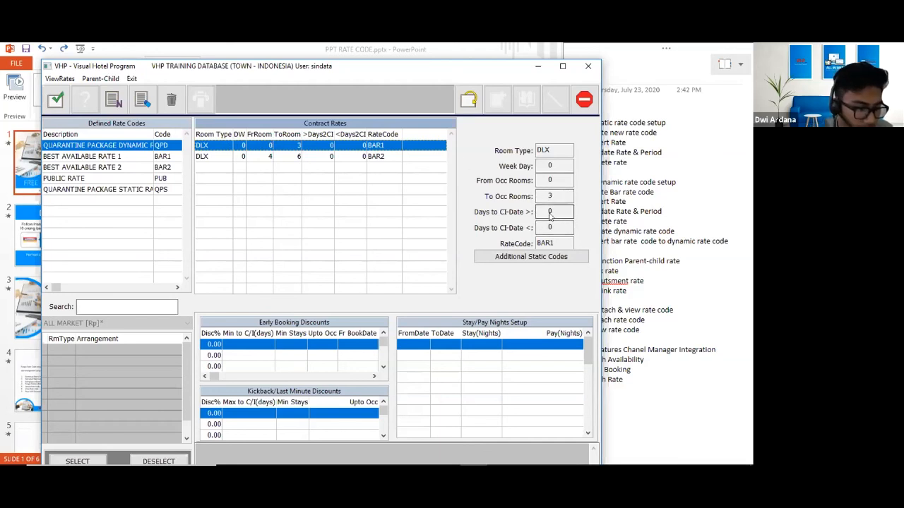